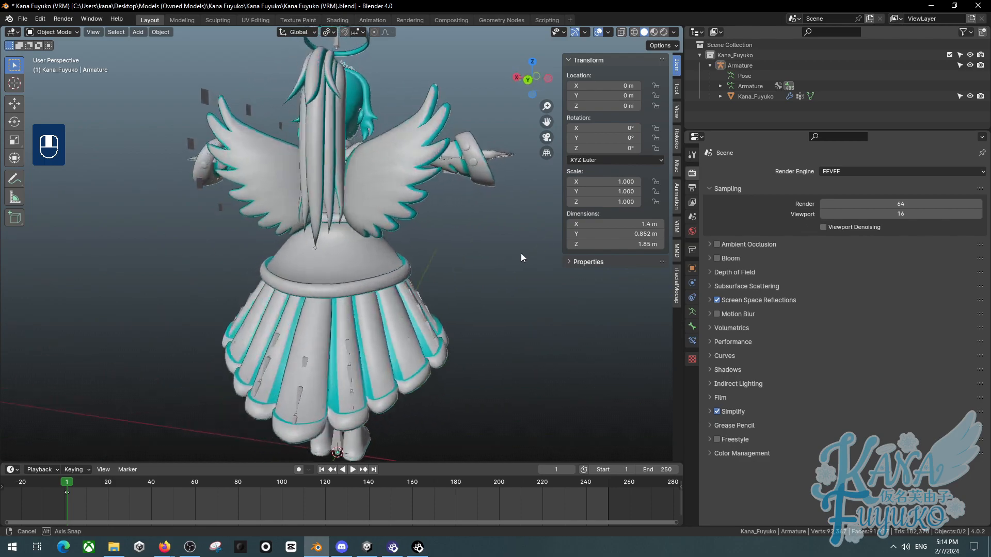
- Orbit, pan and zoom around the character model to inspect it from several angles, ending in front view
{"action": "middle_click_drag", "start_coordinate": [333, 261], "coordinate": [511, 324]}
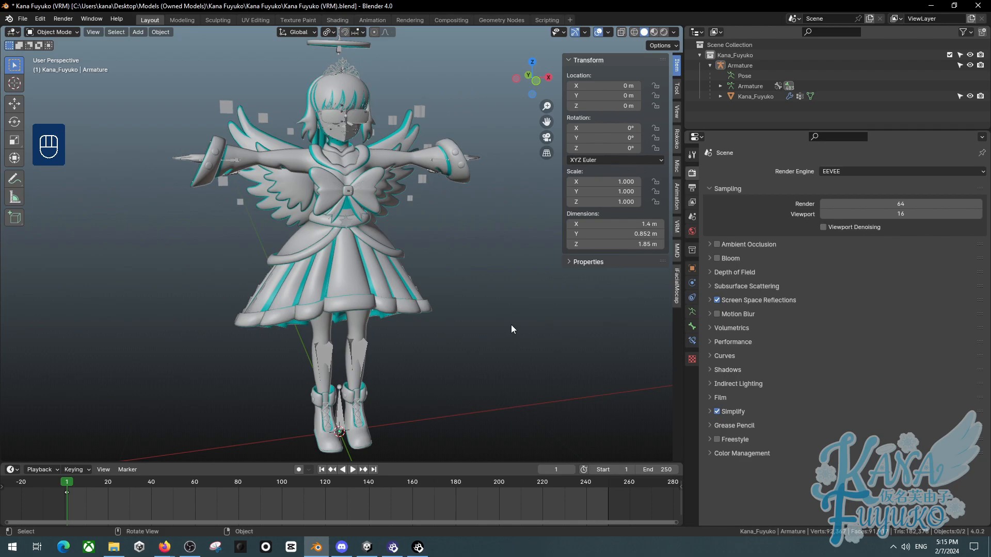
{"action": "middle_click_drag", "start_coordinate": [438, 194], "coordinate": [429, 169]}
{"action": "middle_click_drag", "start_coordinate": [429, 169], "coordinate": [405, 278], "text": "shift"}
{"action": "scroll", "coordinate": [434, 277], "scroll_direction": "up", "scroll_amount": 4}
{"action": "middle_click_drag", "start_coordinate": [405, 279], "coordinate": [439, 254]}
{"action": "scroll", "coordinate": [372, 267], "scroll_direction": "up", "scroll_amount": 4}
{"action": "middle_click_drag", "start_coordinate": [439, 254], "coordinate": [507, 249]}
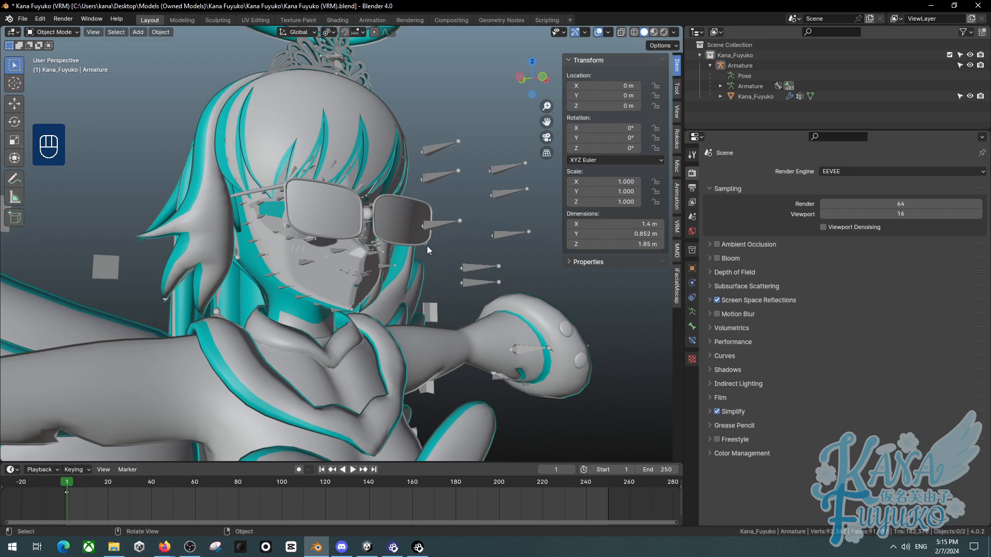
{"action": "middle_click_drag", "start_coordinate": [433, 204], "coordinate": [232, 254]}
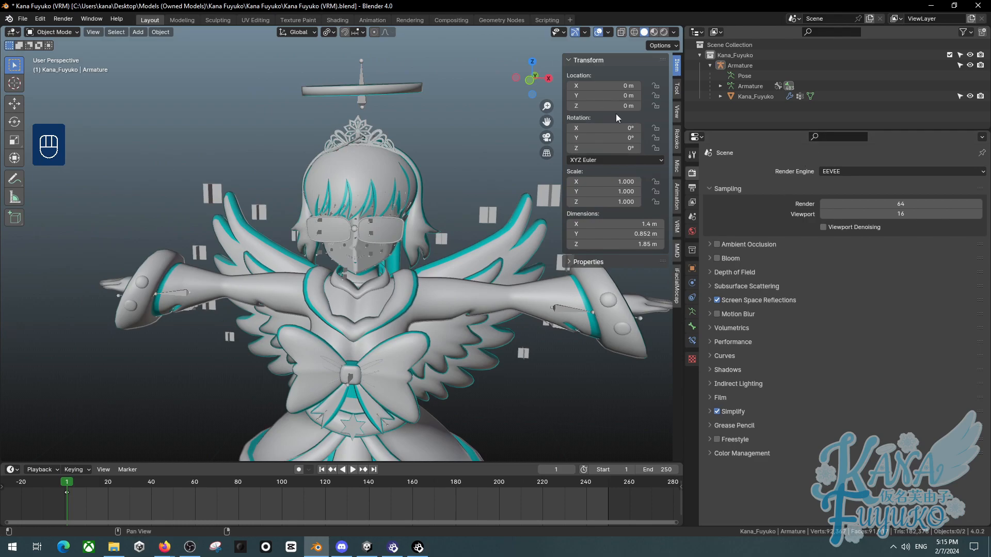
{"action": "mouse_move", "coordinate": [392, 277]}
{"action": "middle_mouse_down"}
{"action": "mouse_move", "coordinate": [422, 294]}
{"action": "mouse_move", "coordinate": [383, 215]}
{"action": "mouse_move", "coordinate": [403, 232]}
{"action": "mouse_move", "coordinate": [396, 258]}
{"action": "mouse_move", "coordinate": [405, 256]}
{"action": "mouse_move", "coordinate": [370, 289]}
{"action": "mouse_move", "coordinate": [366, 274]}
{"action": "mouse_move", "coordinate": [367, 288]}
{"action": "mouse_move", "coordinate": [467, 259]}
{"action": "mouse_move", "coordinate": [287, 268]}
{"action": "mouse_move", "coordinate": [383, 282]}
{"action": "middle_mouse_up"}
{"action": "scroll", "coordinate": [423, 295], "scroll_direction": "down", "scroll_amount": 1}
{"action": "scroll", "coordinate": [383, 215], "scroll_direction": "down", "scroll_amount": 2}
{"action": "scroll", "coordinate": [402, 236], "scroll_direction": "up", "scroll_amount": 1}
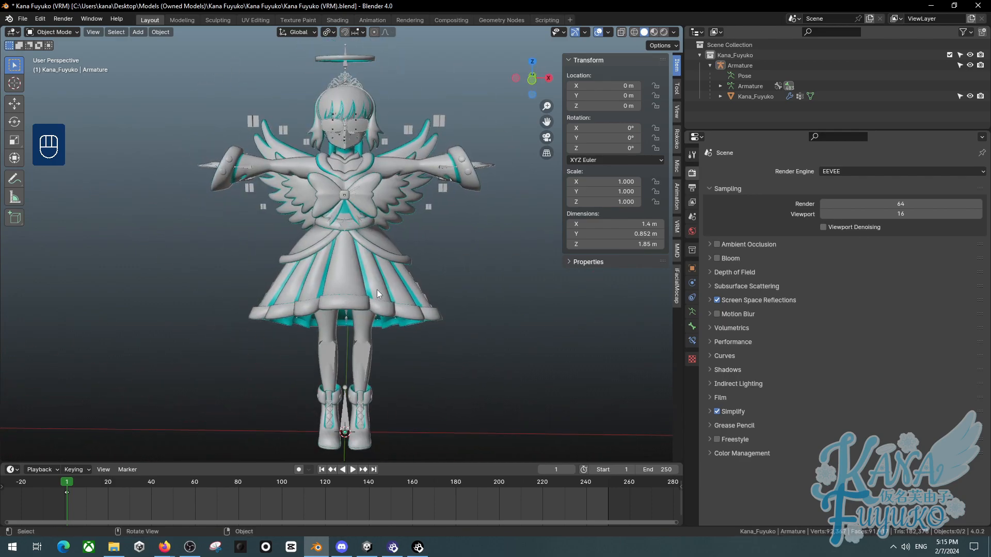
{"action": "key", "text": "KP_1"}
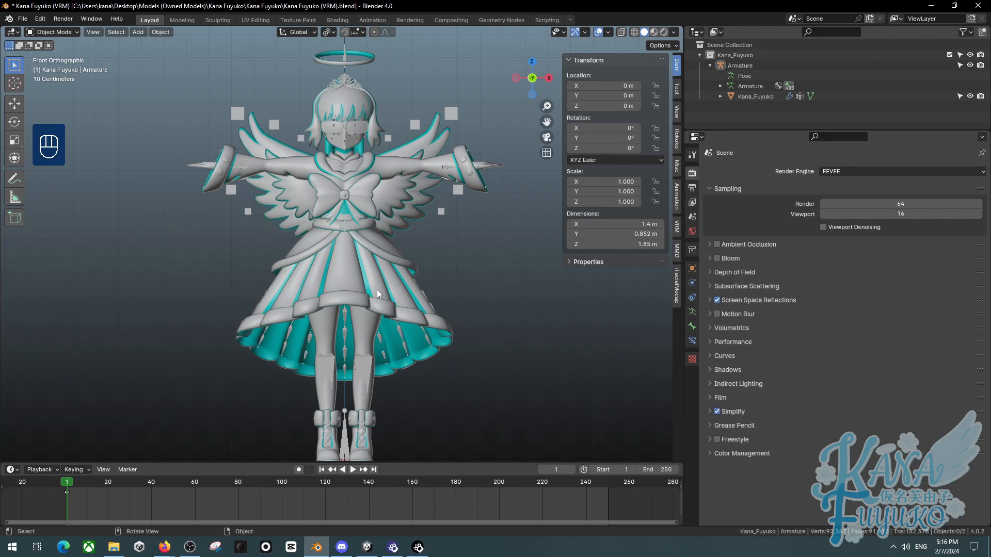
- Inspect the character's torso and bow up close before returning to the front orthographic view
{"action": "middle_click_drag", "start_coordinate": [388, 277], "coordinate": [338, 298]}
{"action": "middle_click_drag", "start_coordinate": [330, 260], "coordinate": [331, 268], "text": "shift"}
{"action": "middle_click_drag", "start_coordinate": [370, 195], "coordinate": [365, 223], "text": "shift"}
{"action": "scroll", "coordinate": [363, 264], "scroll_direction": "up", "scroll_amount": 2}
{"action": "scroll", "coordinate": [363, 265], "scroll_direction": "up", "scroll_amount": 3}
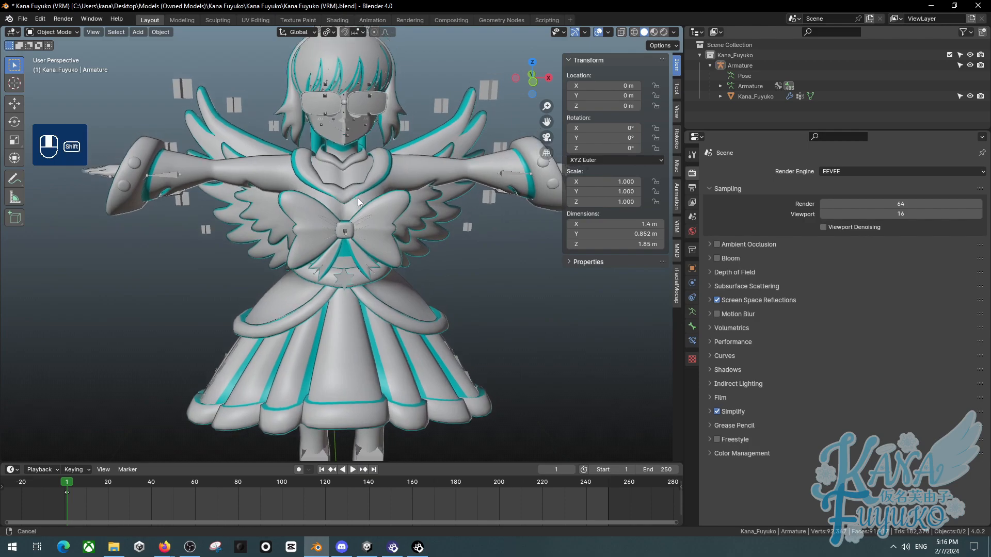
{"action": "scroll", "coordinate": [346, 256], "scroll_direction": "down", "scroll_amount": 5}
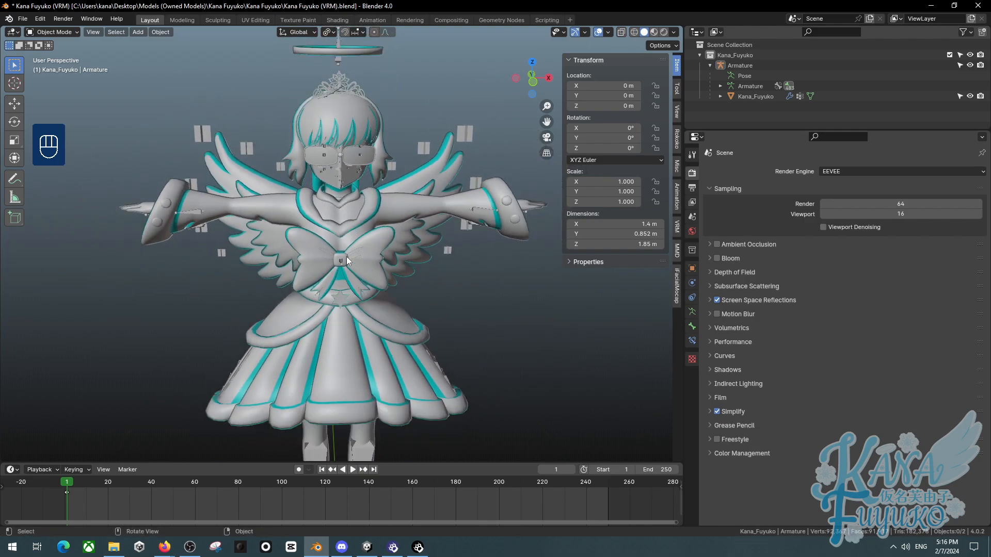
{"action": "middle_click_drag", "start_coordinate": [346, 261], "coordinate": [342, 231], "text": "shift"}
{"action": "scroll", "coordinate": [345, 207], "scroll_direction": "down", "scroll_amount": 2}
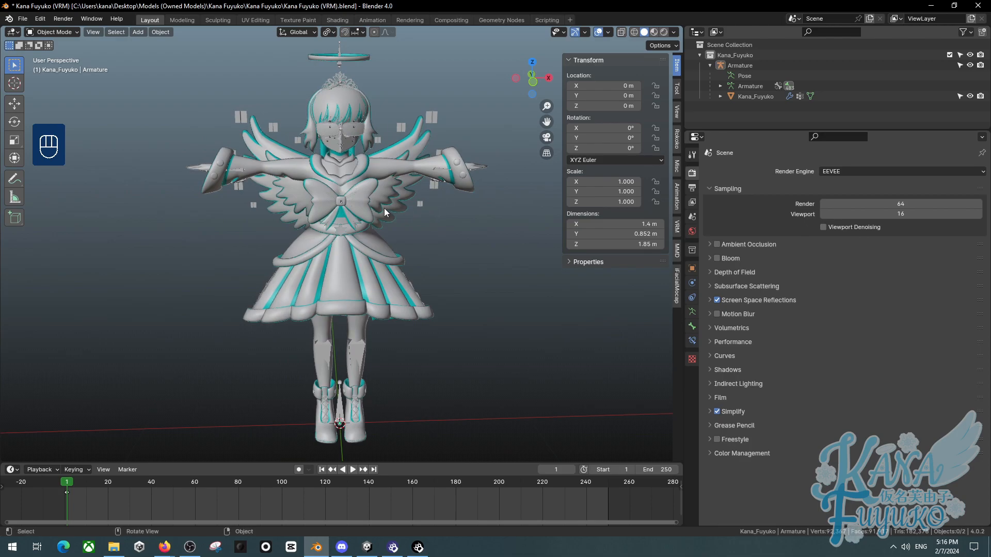
{"action": "key", "text": "KP_1"}
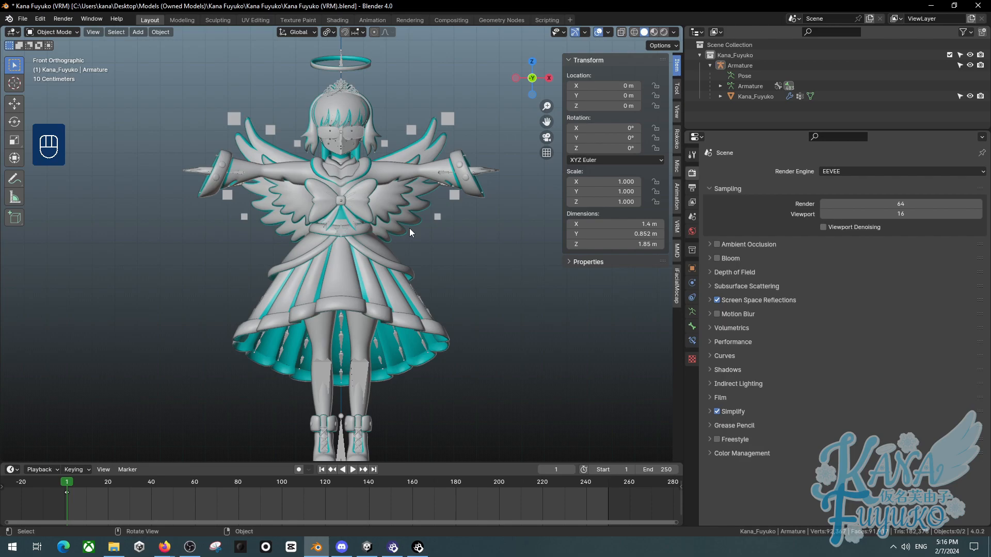
- Switch the viewport shading to Wireframe
{"action": "mouse_move", "coordinate": [429, 226]}
{"action": "middle_mouse_down", "text": "shift"}
{"action": "mouse_move", "coordinate": [416, 255]}
{"action": "mouse_move", "coordinate": [422, 247]}
{"action": "middle_mouse_up", "text": "shift"}
{"action": "key", "text": "z"}
{"action": "left_click", "coordinate": [318, 131]}
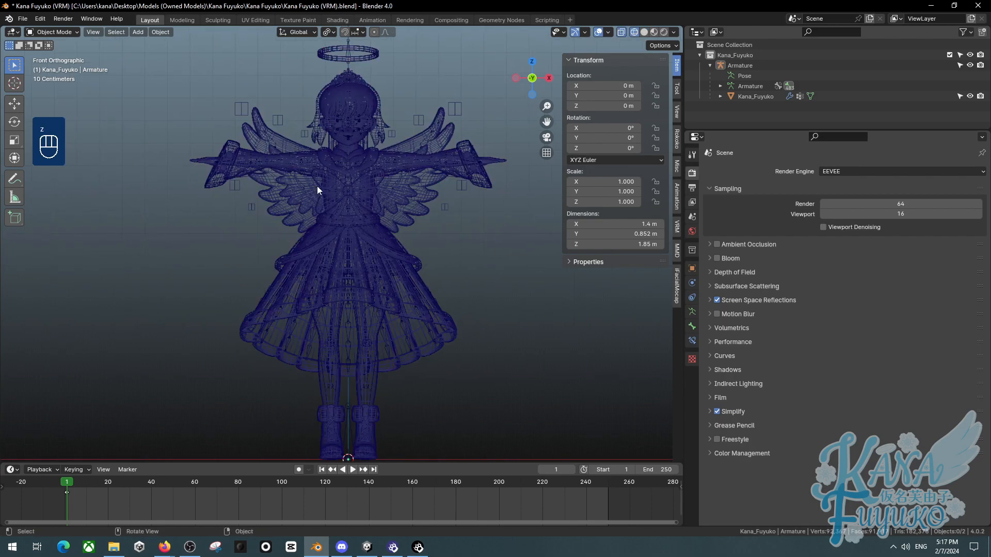
- Select the character's armature and switch it into Pose Mode
{"action": "scroll", "coordinate": [328, 138], "scroll_direction": "up", "scroll_amount": 1}
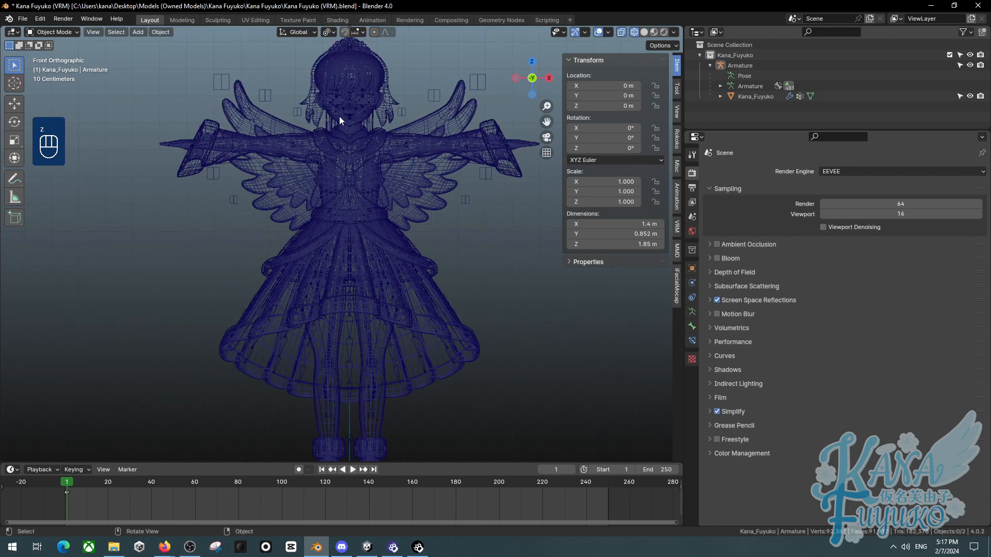
{"action": "middle_click_drag", "start_coordinate": [328, 138], "coordinate": [310, 241], "text": "shift"}
{"action": "scroll", "coordinate": [299, 203], "scroll_direction": "up", "scroll_amount": 2}
{"action": "left_click", "coordinate": [310, 163]}
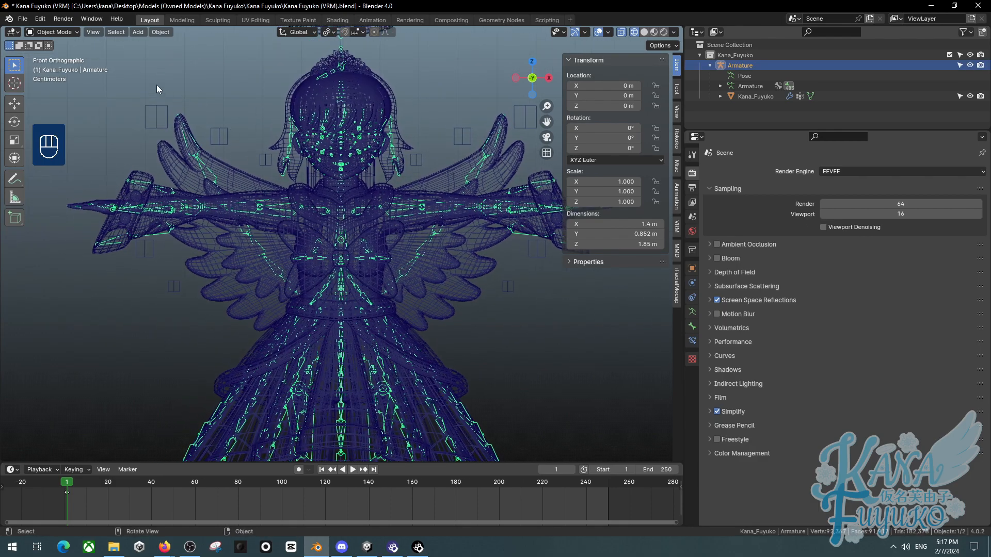
{"action": "left_click", "coordinate": [72, 32]}
{"action": "left_click", "coordinate": [46, 67]}
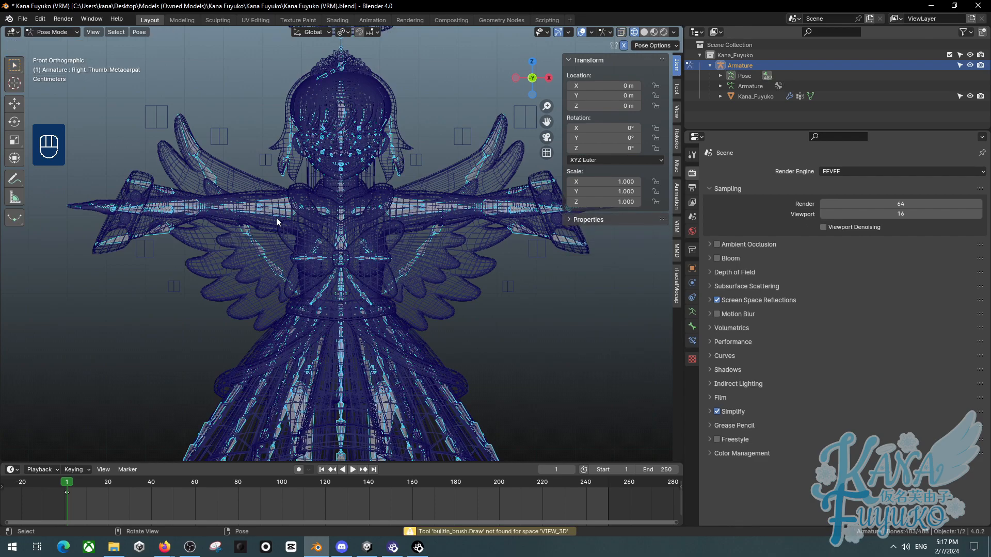
- Rotate the right arm bone by -51.1° and 9.5°, and clear its rotation again
{"action": "key", "text": "r"}
{"action": "left_click", "coordinate": [380, 215]}
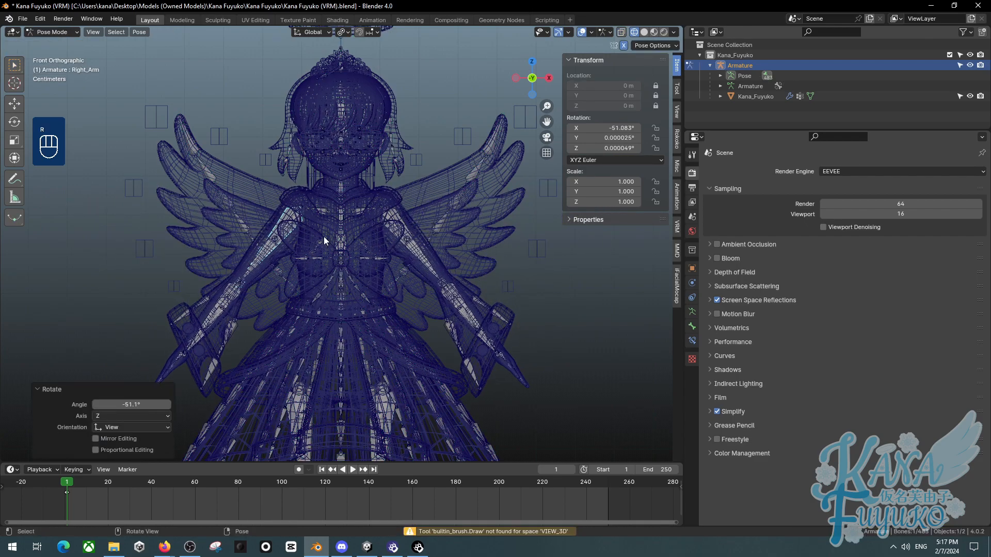
{"action": "key", "text": "r"}
{"action": "left_click", "coordinate": [275, 238]}
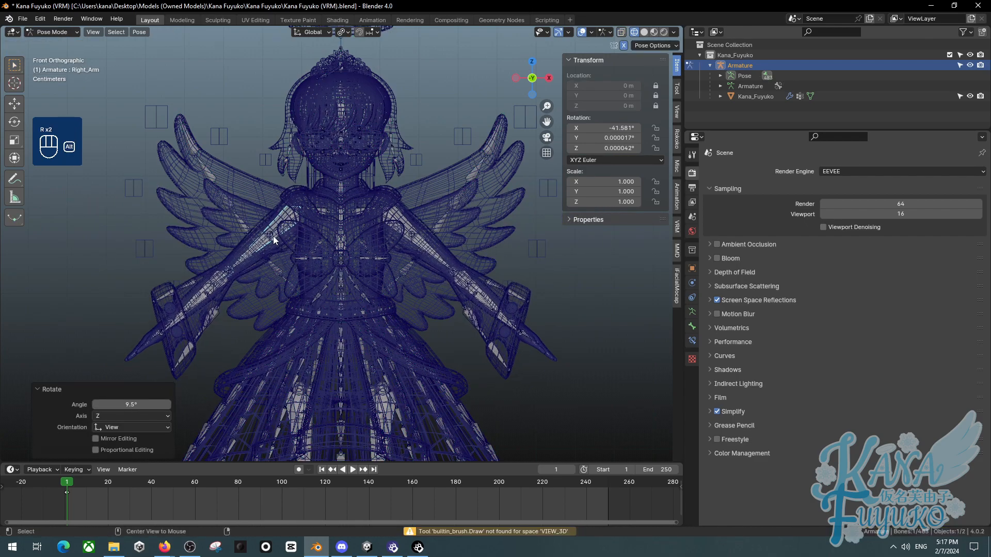
{"action": "key", "text": "alt+r"}
- Select the right thumb metacarpal bone up close and switch the viewport shading back to Solid
{"action": "middle_click_drag", "start_coordinate": [329, 221], "coordinate": [392, 239]}
{"action": "key", "text": "r"}
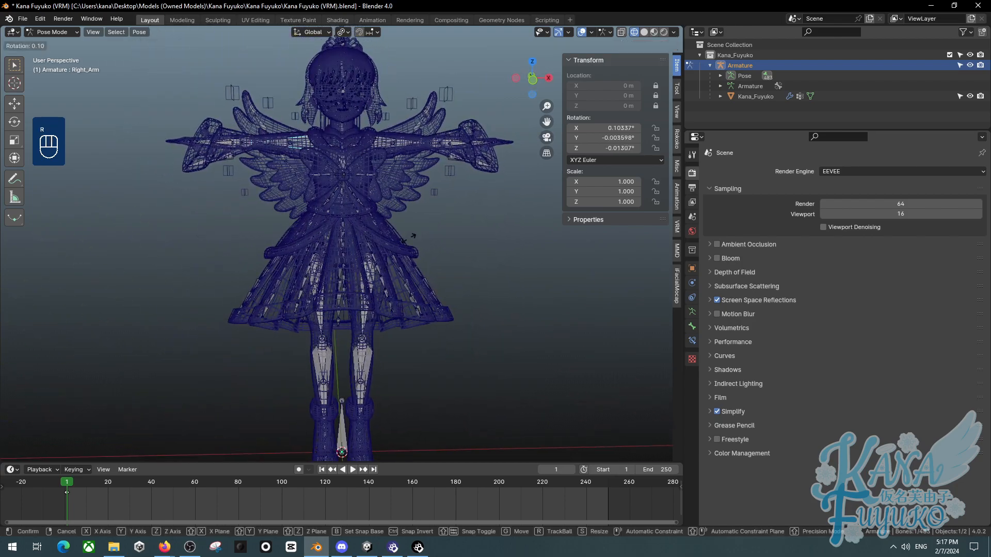
{"action": "right_click", "coordinate": [417, 203]}
{"action": "middle_click_drag", "start_coordinate": [355, 181], "coordinate": [313, 246]}
{"action": "key", "text": "KP_1"}
{"action": "scroll", "coordinate": [262, 258], "scroll_direction": "up", "scroll_amount": 6}
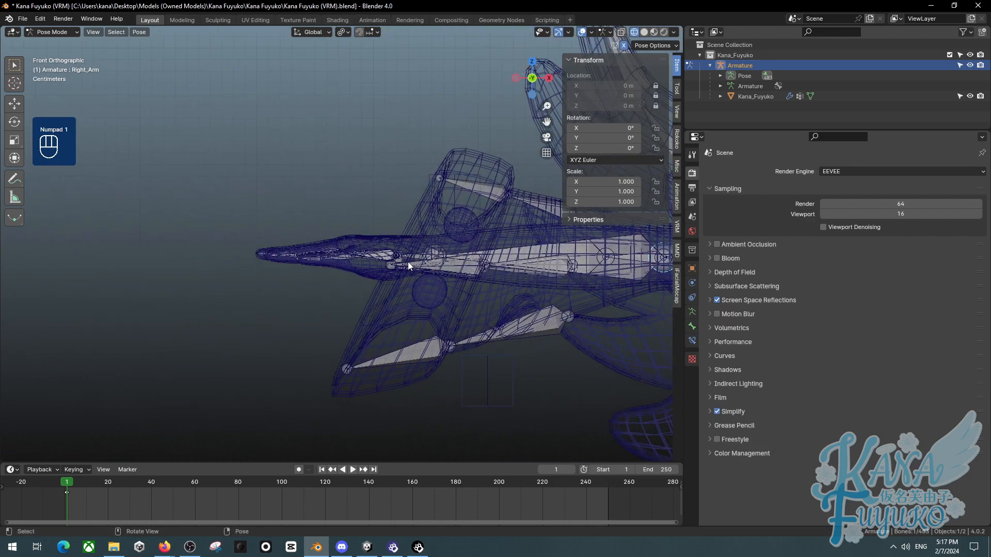
{"action": "left_click", "coordinate": [379, 270]}
{"action": "scroll", "coordinate": [379, 270], "scroll_direction": "up", "scroll_amount": 2}
{"action": "key", "text": "z"}
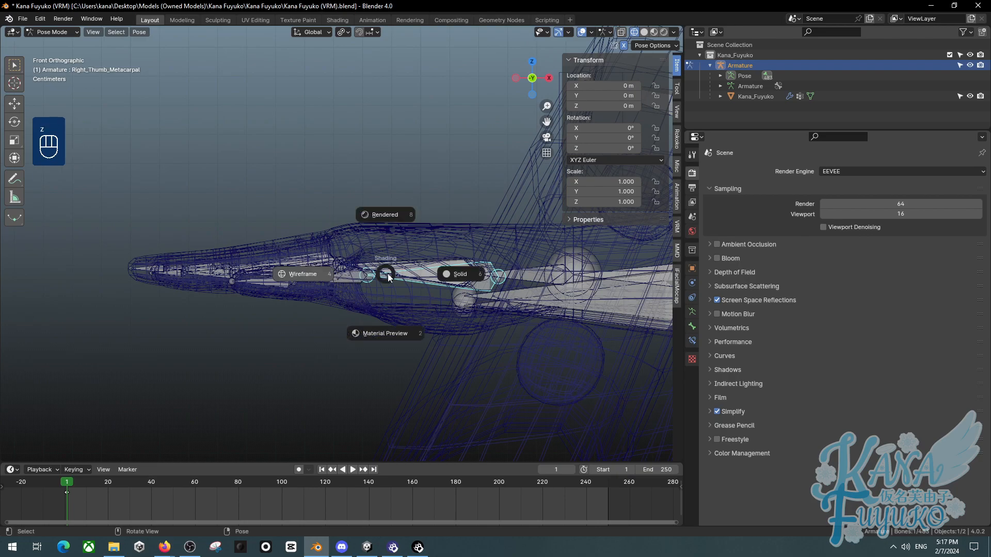
{"action": "left_click", "coordinate": [451, 296]}
- Rotate the right thumb metacarpal bone by -20.5° and clear its rotation
{"action": "key", "text": "r"}
{"action": "left_click", "coordinate": [529, 340]}
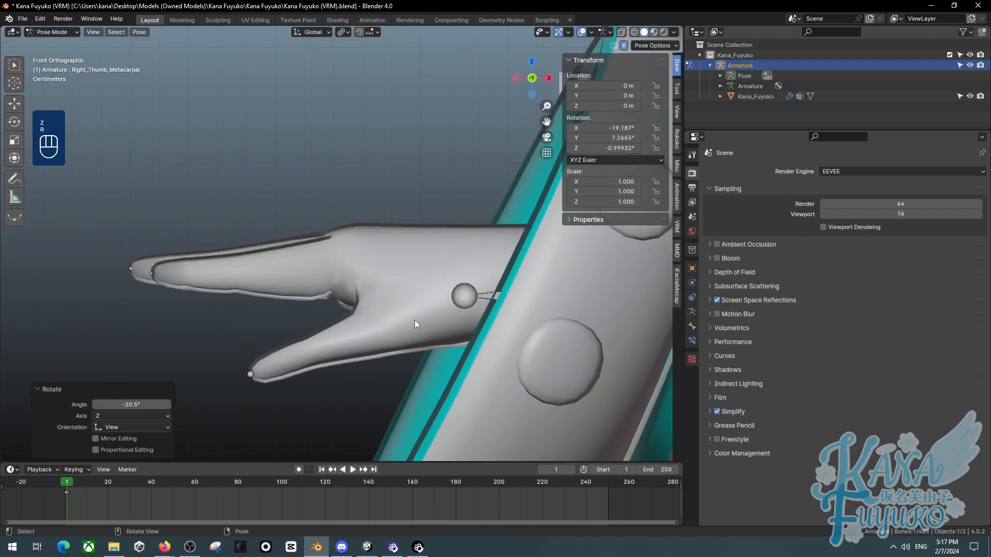
{"action": "scroll", "coordinate": [362, 314], "scroll_direction": "down", "scroll_amount": 3}
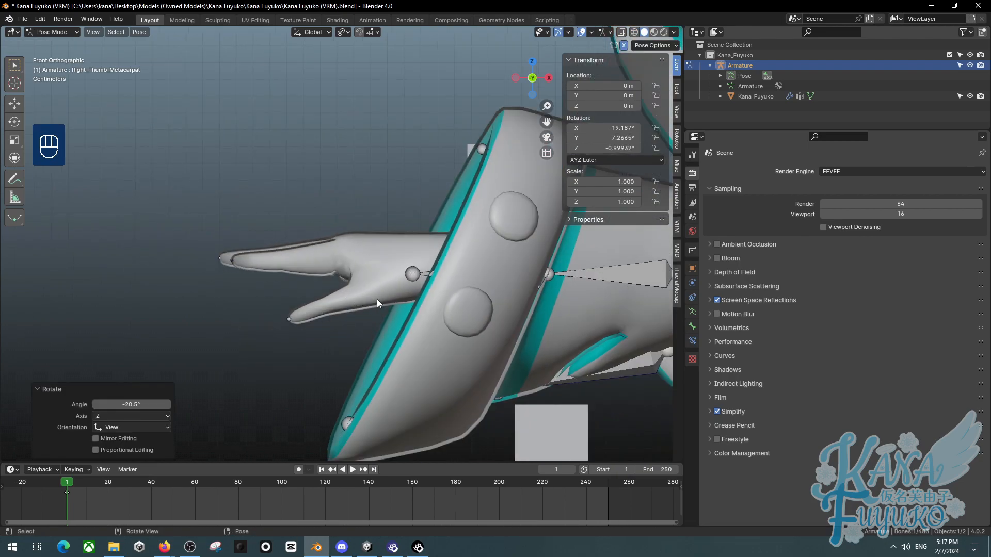
{"action": "key", "text": "alt+r"}
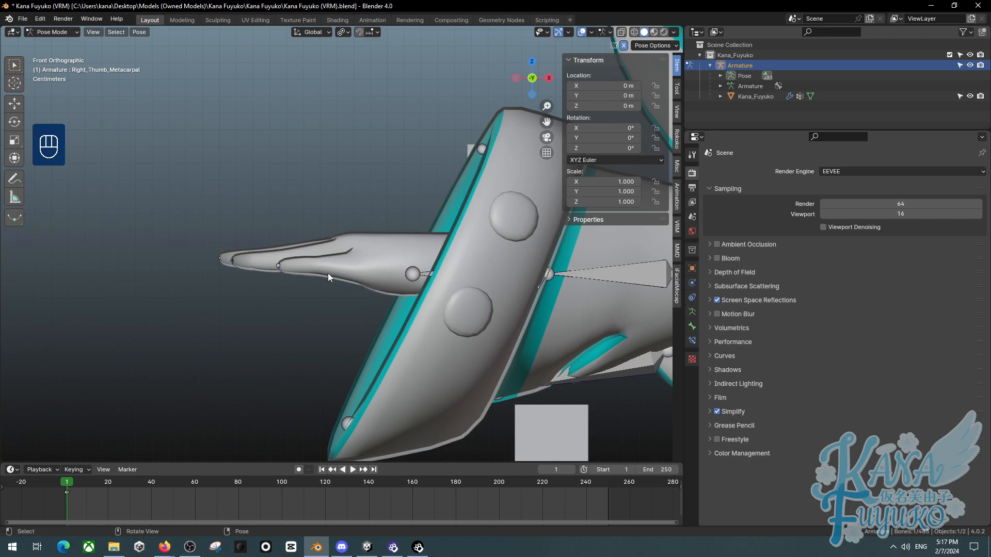
- Rotate the right thumb metacarpal bone by -18.9° and switch the viewport back to Wireframe
{"action": "key", "text": "r"}
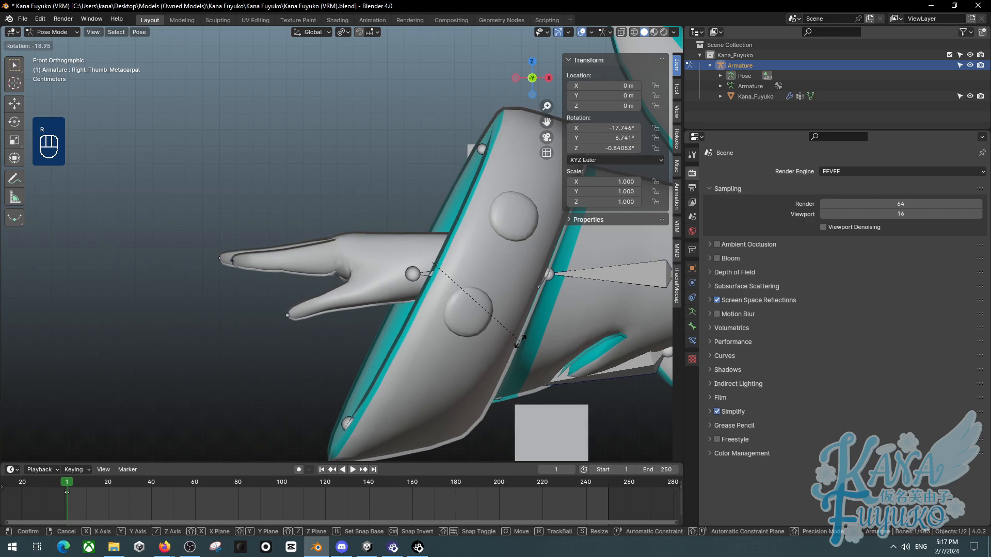
{"action": "left_click", "coordinate": [520, 341]}
{"action": "middle_click_drag", "start_coordinate": [457, 321], "coordinate": [361, 312]}
{"action": "middle_click_drag", "start_coordinate": [366, 248], "coordinate": [277, 302]}
{"action": "scroll", "coordinate": [302, 295], "scroll_direction": "up", "scroll_amount": 5}
{"action": "key", "text": "z"}
{"action": "left_click", "coordinate": [215, 284]}
{"action": "middle_click_drag", "start_coordinate": [215, 285], "coordinate": [245, 304], "text": "shift"}
{"action": "scroll", "coordinate": [245, 304], "scroll_direction": "up", "scroll_amount": 3}
{"action": "middle_click_drag", "start_coordinate": [244, 304], "coordinate": [292, 294]}
{"action": "scroll", "coordinate": [297, 230], "scroll_direction": "up", "scroll_amount": 4}
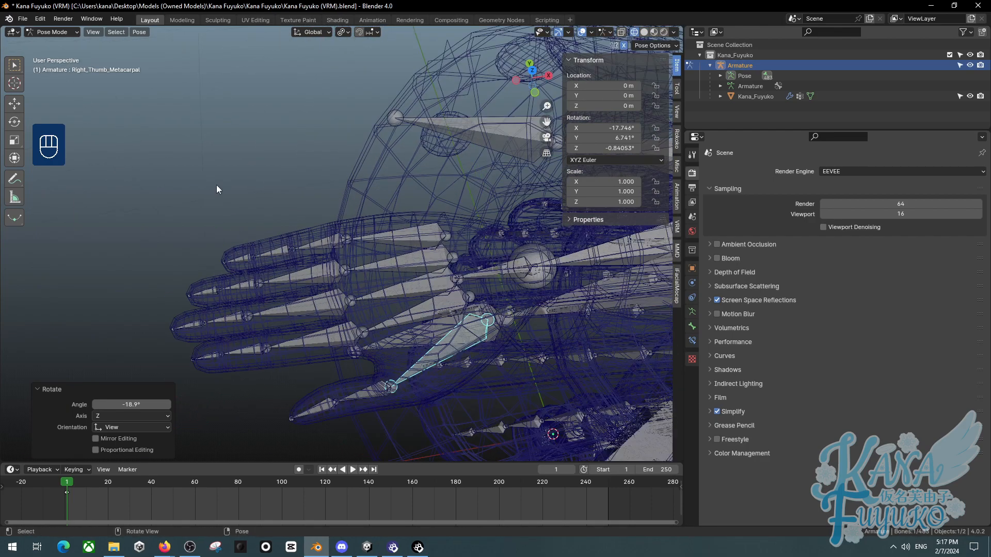
- Select further right thumb bones with the Select tool and rotate them
{"action": "left_click", "coordinate": [14, 64]}
{"action": "left_click_drag", "start_coordinate": [190, 144], "coordinate": [325, 261]}
{"action": "middle_click_drag", "start_coordinate": [325, 261], "coordinate": [302, 284]}
{"action": "key", "text": "r"}
{"action": "left_click", "coordinate": [193, 236]}
{"action": "left_click_drag", "start_coordinate": [193, 235], "coordinate": [300, 289]}
{"action": "key", "text": "r"}
{"action": "left_click", "coordinate": [332, 284]}
- Clear the rotations of the selected thumb bones
{"action": "scroll", "coordinate": [309, 293], "scroll_direction": "down", "scroll_amount": 5}
{"action": "middle_click_drag", "start_coordinate": [307, 296], "coordinate": [244, 292]}
{"action": "key", "text": "alt+r"}
{"action": "left_click_drag", "start_coordinate": [243, 291], "coordinate": [289, 370]}
{"action": "key", "text": "alt+r"}
{"action": "mouse_move", "coordinate": [289, 338]}
{"action": "middle_mouse_down"}
{"action": "mouse_move", "coordinate": [342, 289]}
{"action": "mouse_move", "coordinate": [293, 324]}
{"action": "mouse_move", "coordinate": [311, 332]}
{"action": "mouse_move", "coordinate": [327, 302]}
{"action": "mouse_move", "coordinate": [412, 261]}
{"action": "mouse_move", "coordinate": [315, 236]}
{"action": "mouse_move", "coordinate": [395, 268]}
{"action": "mouse_move", "coordinate": [289, 338]}
{"action": "mouse_move", "coordinate": [279, 331]}
{"action": "mouse_move", "coordinate": [315, 290]}
{"action": "middle_mouse_up"}
- In top wireframe view, rotate the right ring and middle proximal finger bones by about 22° and -12°
{"action": "key", "text": "z"}
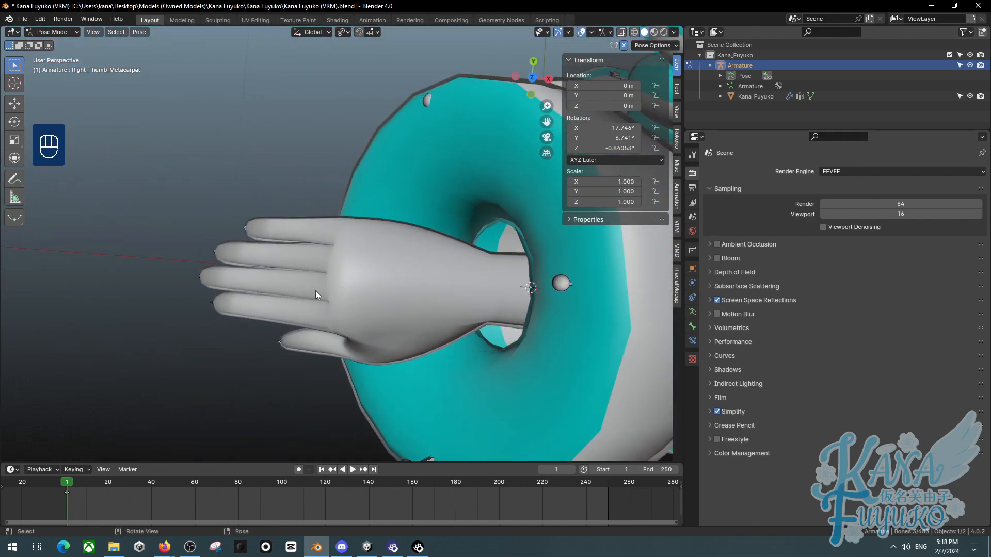
{"action": "key", "text": "KP_7"}
{"action": "key", "text": "z"}
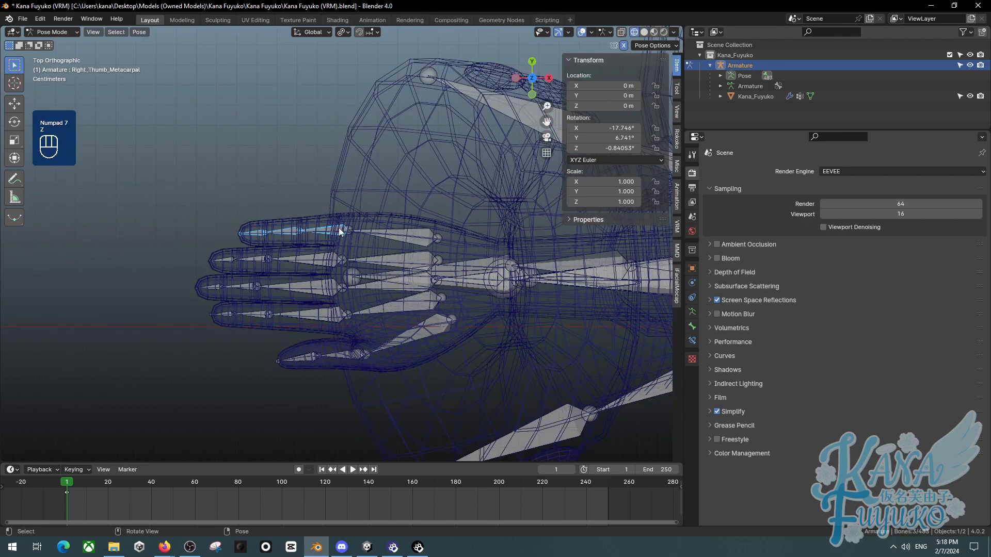
{"action": "key", "text": "r"}
{"action": "left_click", "coordinate": [327, 254]}
{"action": "left_click", "coordinate": [328, 256]}
{"action": "key", "text": "r"}
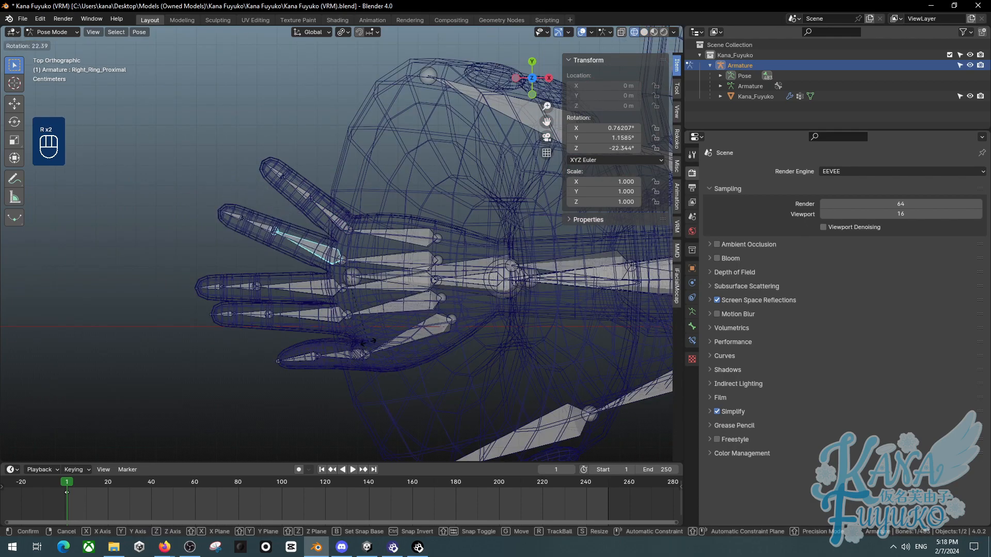
{"action": "left_click", "coordinate": [369, 315]}
{"action": "left_click", "coordinate": [386, 308]}
{"action": "key", "text": "r"}
{"action": "left_click", "coordinate": [321, 269]}
{"action": "left_click", "coordinate": [322, 280]}
{"action": "key", "text": "r"}
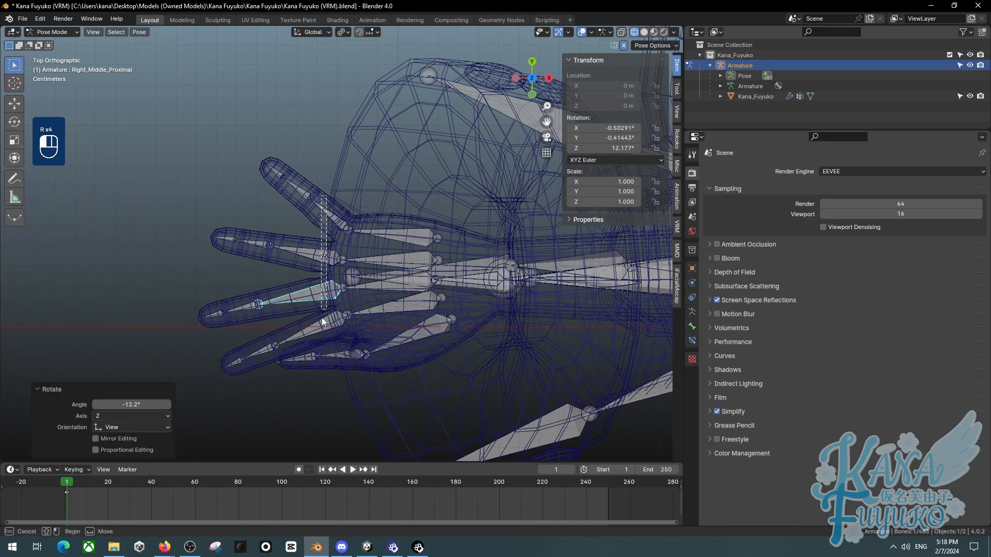
{"action": "left_click_drag", "start_coordinate": [316, 203], "coordinate": [333, 265]}
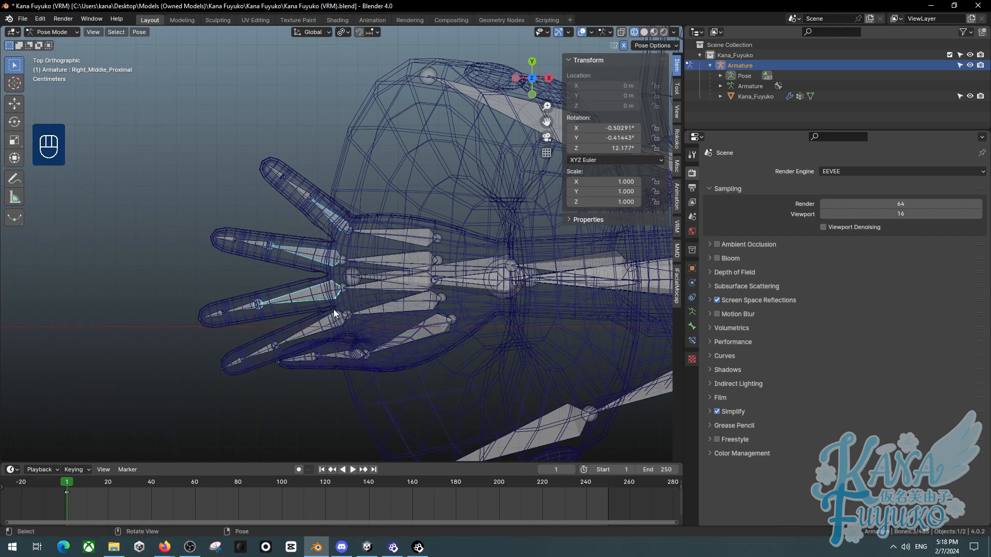
- Clear the finger bones' rotations and switch the viewport shading back to Solid
{"action": "key", "text": "alt+r"}
{"action": "key", "text": "alt+r"}
{"action": "left_click", "coordinate": [303, 326]}
{"action": "mouse_move", "coordinate": [302, 327]}
{"action": "middle_mouse_down"}
{"action": "mouse_move", "coordinate": [320, 330]}
{"action": "mouse_move", "coordinate": [345, 230]}
{"action": "mouse_move", "coordinate": [298, 319]}
{"action": "mouse_move", "coordinate": [427, 308]}
{"action": "mouse_move", "coordinate": [384, 293]}
{"action": "middle_mouse_up"}
{"action": "key", "text": "z"}
{"action": "left_click", "coordinate": [460, 294]}
{"action": "mouse_move", "coordinate": [461, 294]}
{"action": "middle_mouse_down"}
{"action": "mouse_move", "coordinate": [304, 328]}
{"action": "mouse_move", "coordinate": [381, 358]}
{"action": "mouse_move", "coordinate": [208, 365]}
{"action": "mouse_move", "coordinate": [256, 358]}
{"action": "mouse_move", "coordinate": [222, 351]}
{"action": "mouse_move", "coordinate": [258, 314]}
{"action": "mouse_move", "coordinate": [248, 289]}
{"action": "middle_mouse_up"}
- Switch the armature to Object Mode and view the model from the front
{"action": "left_click", "coordinate": [52, 32]}
{"action": "left_click", "coordinate": [49, 41]}
{"action": "middle_click_drag", "start_coordinate": [150, 61], "coordinate": [357, 156]}
{"action": "middle_click_drag", "start_coordinate": [405, 271], "coordinate": [267, 302]}
{"action": "scroll", "coordinate": [262, 293], "scroll_direction": "down", "scroll_amount": 2}
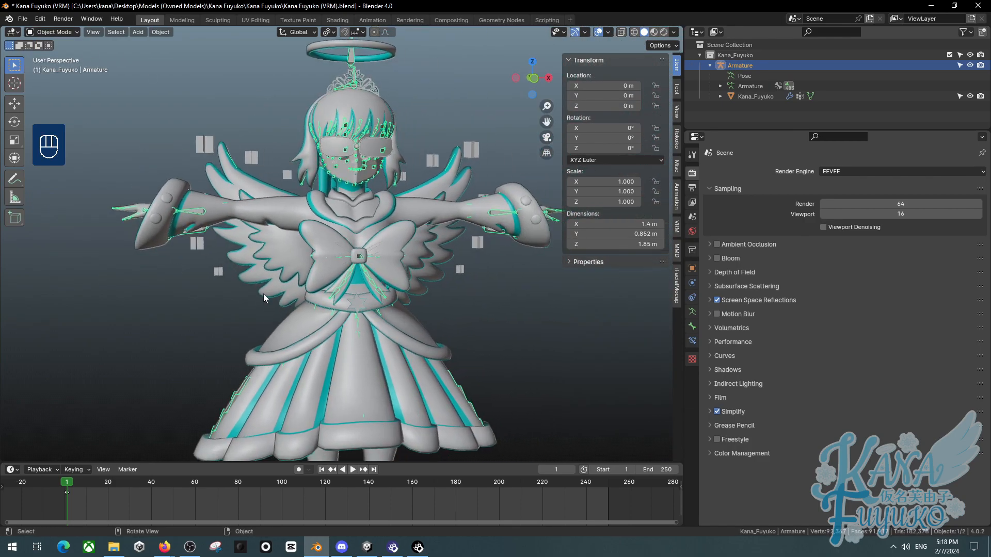
{"action": "key", "text": "KP_1"}
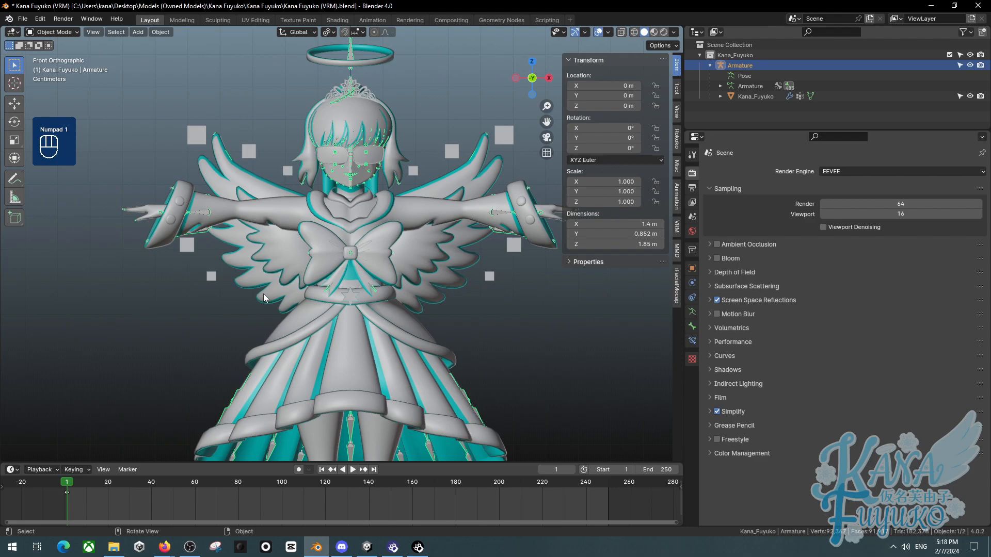
- Re-enter Pose Mode, select all bones and clear all their rotations
{"action": "left_click", "coordinate": [52, 32]}
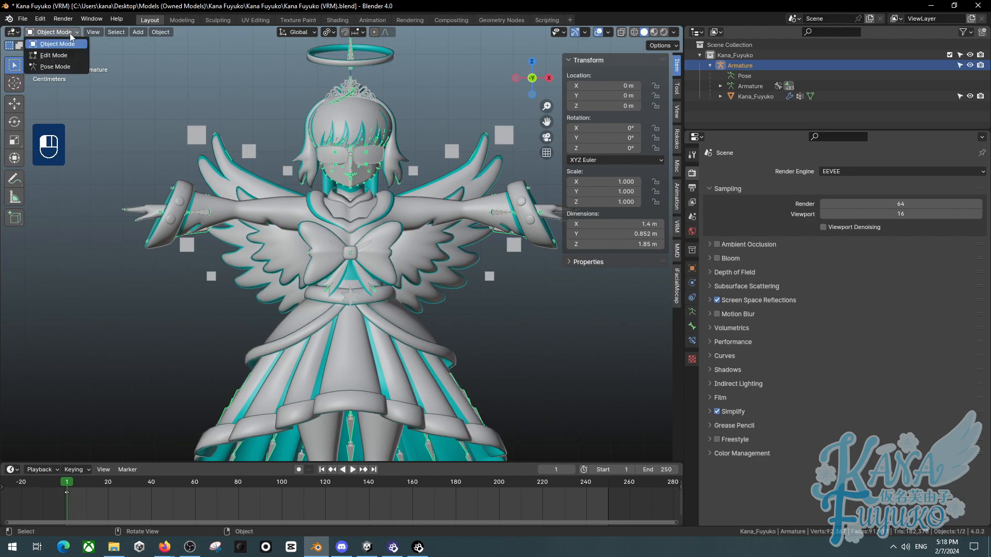
{"action": "left_click", "coordinate": [55, 67]}
{"action": "key", "text": "a"}
{"action": "key", "text": "alt+r"}
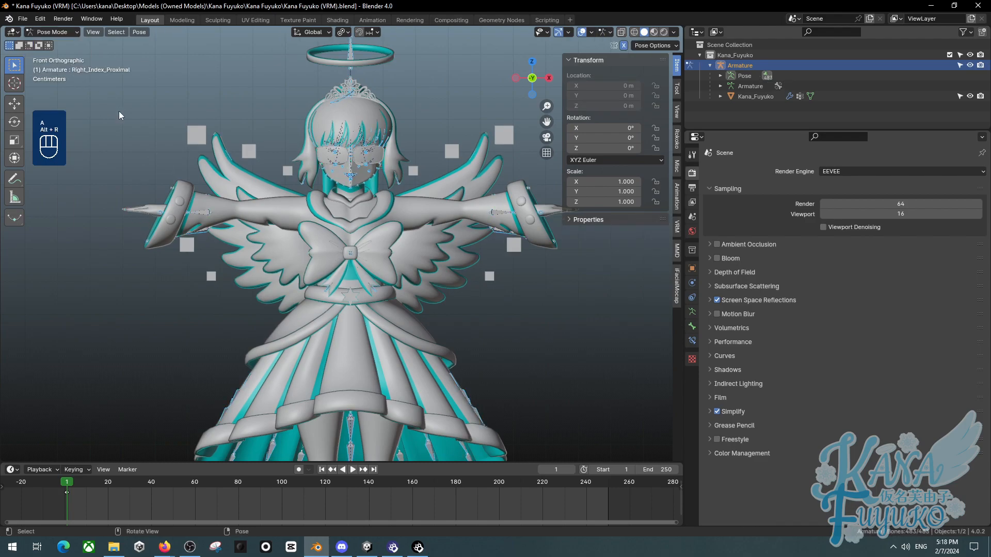
- Return the armature to Object Mode
{"action": "left_click", "coordinate": [73, 33]}
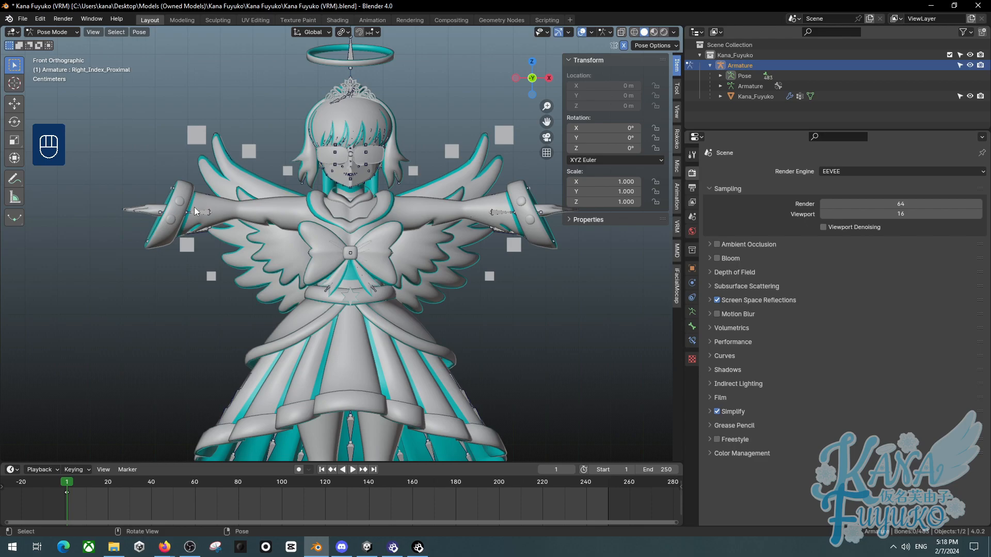
{"action": "left_click", "coordinate": [64, 40]}
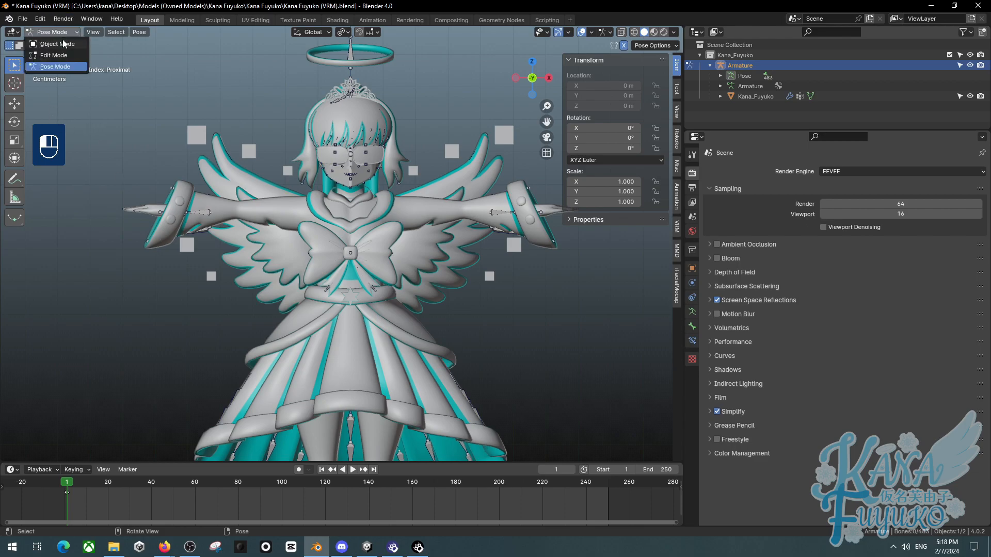
{"action": "left_click", "coordinate": [63, 44]}
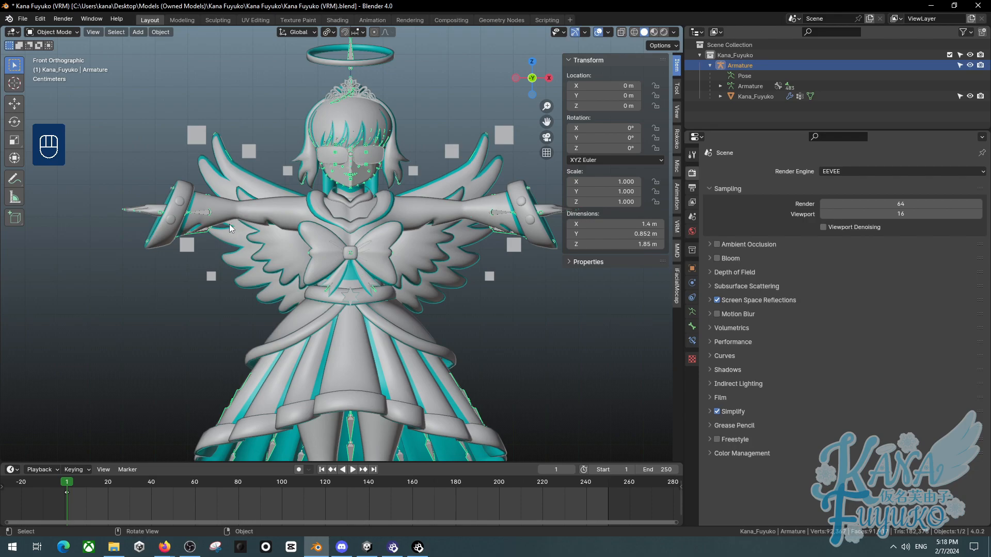
- Examine the armature and mesh in wireframe shading, then return to solid shading
{"action": "mouse_move", "coordinate": [367, 229]}
{"action": "middle_mouse_down"}
{"action": "mouse_move", "coordinate": [410, 247]}
{"action": "mouse_move", "coordinate": [271, 264]}
{"action": "mouse_move", "coordinate": [259, 221]}
{"action": "mouse_move", "coordinate": [303, 258]}
{"action": "mouse_move", "coordinate": [324, 237]}
{"action": "mouse_move", "coordinate": [262, 213]}
{"action": "mouse_move", "coordinate": [318, 207]}
{"action": "middle_mouse_up"}
{"action": "key", "text": "z"}
{"action": "left_click", "coordinate": [295, 153]}
{"action": "scroll", "coordinate": [209, 179], "scroll_direction": "up", "scroll_amount": 2}
{"action": "scroll", "coordinate": [246, 216], "scroll_direction": "up", "scroll_amount": 6}
{"action": "middle_click_drag", "start_coordinate": [207, 181], "coordinate": [200, 216], "text": "shift"}
{"action": "scroll", "coordinate": [196, 215], "scroll_direction": "down", "scroll_amount": 3}
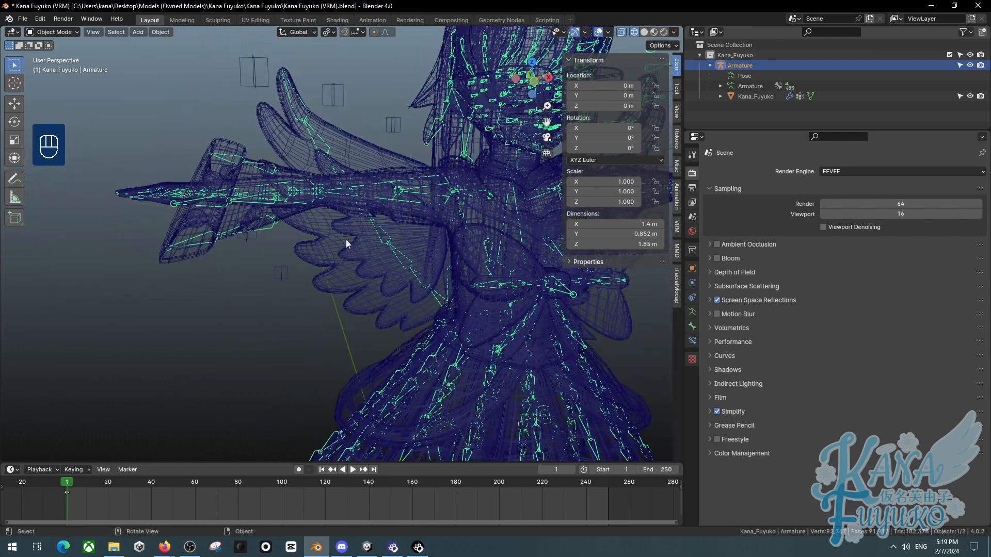
{"action": "scroll", "coordinate": [288, 213], "scroll_direction": "down", "scroll_amount": 4}
{"action": "middle_click_drag", "start_coordinate": [444, 295], "coordinate": [335, 262], "text": "shift"}
{"action": "scroll", "coordinate": [334, 262], "scroll_direction": "up", "scroll_amount": 1}
{"action": "middle_click_drag", "start_coordinate": [335, 262], "coordinate": [354, 211]}
{"action": "key", "text": "z"}
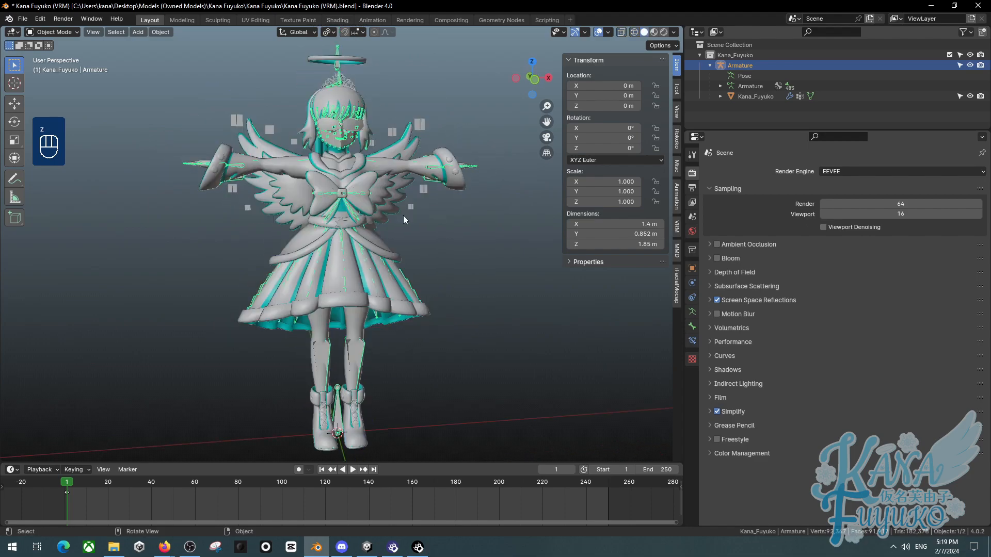
{"action": "middle_click_drag", "start_coordinate": [339, 240], "coordinate": [334, 229]}
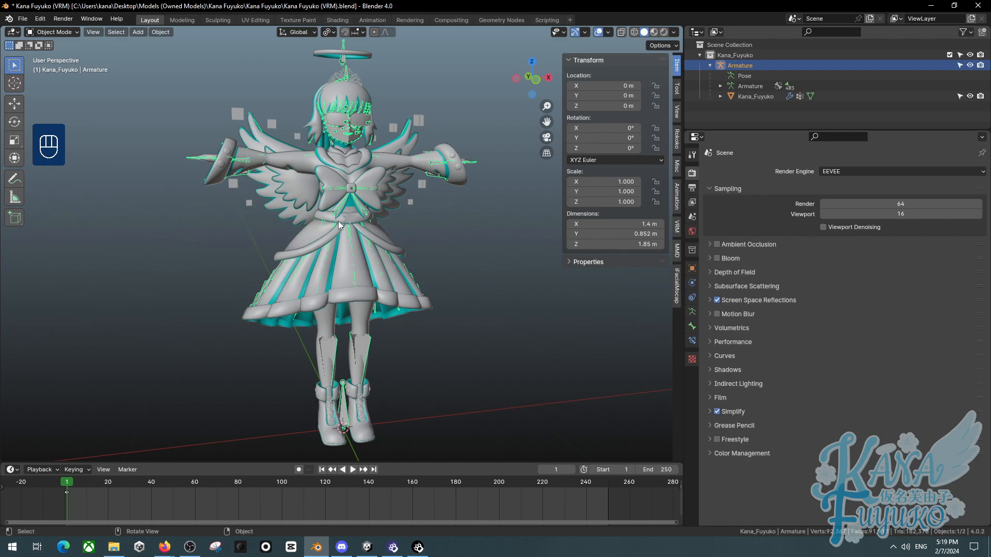
- Hide the sidebar and view the model from the front
{"action": "key", "text": "KP_1"}
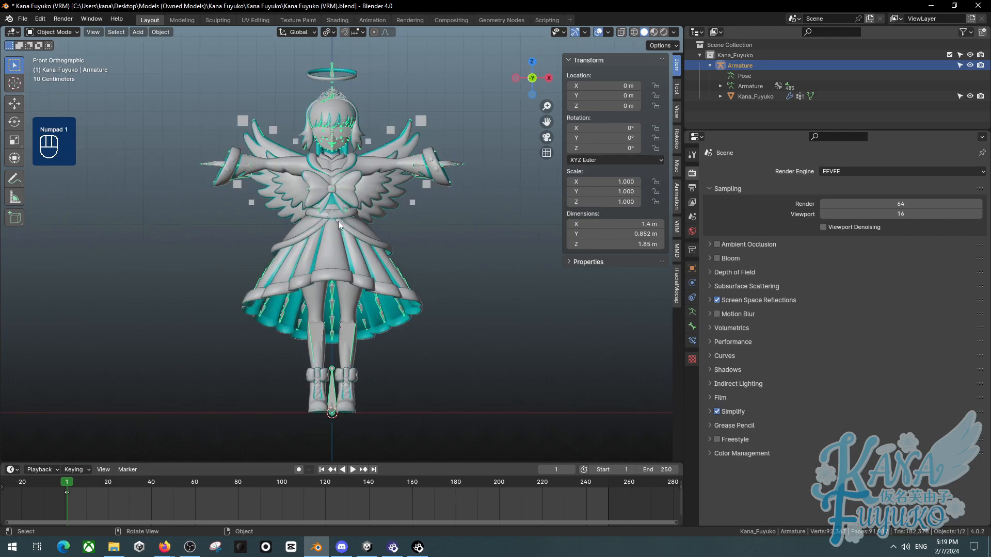
{"action": "scroll", "coordinate": [315, 219], "scroll_direction": "up", "scroll_amount": 2}
{"action": "middle_click_drag", "start_coordinate": [312, 219], "coordinate": [342, 234], "text": "shift"}
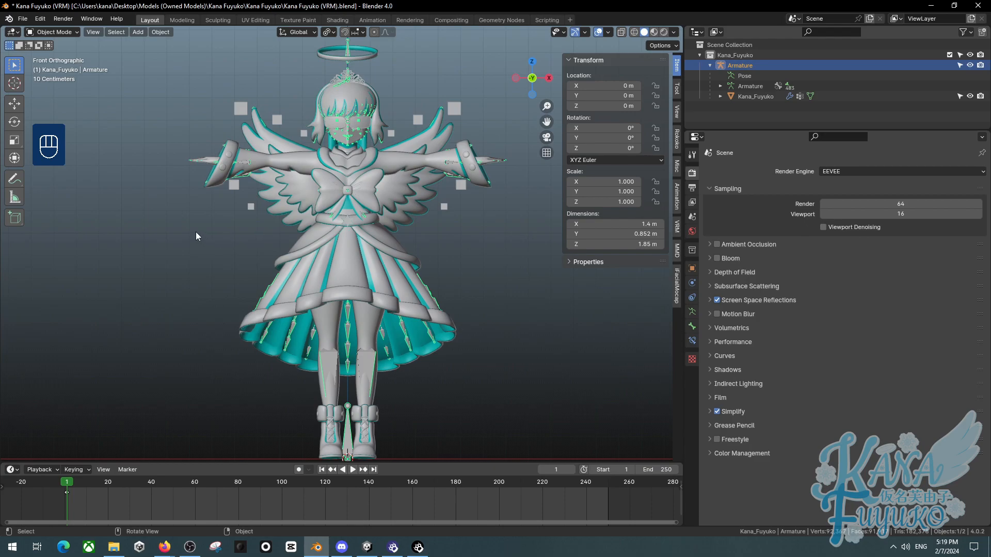
{"action": "key", "text": "n"}
{"action": "left_click", "coordinate": [234, 225]}
{"action": "mouse_move", "coordinate": [234, 225]}
{"action": "middle_mouse_down"}
{"action": "mouse_move", "coordinate": [246, 226]}
{"action": "mouse_move", "coordinate": [218, 229]}
{"action": "mouse_move", "coordinate": [239, 233]}
{"action": "middle_mouse_up"}
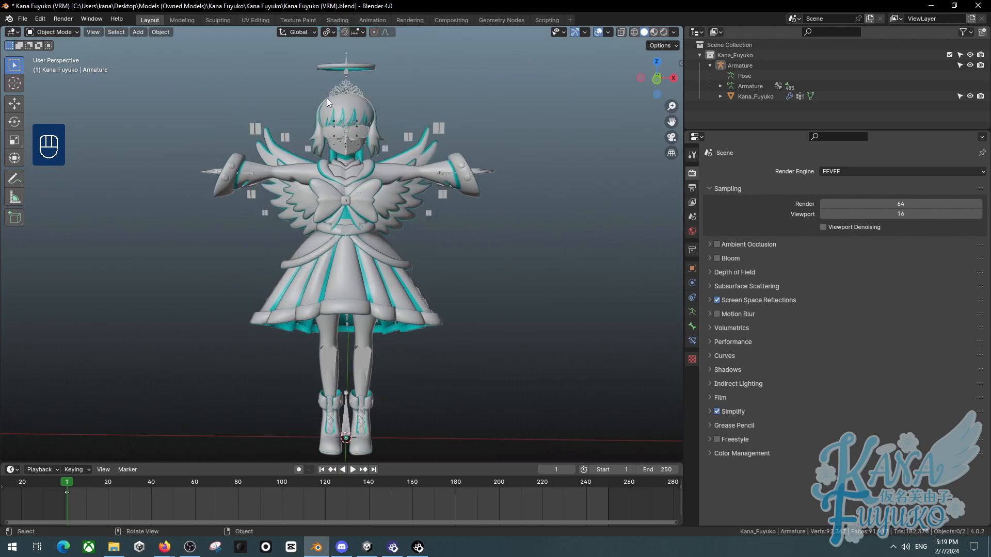
{"action": "key", "text": "KP_1"}
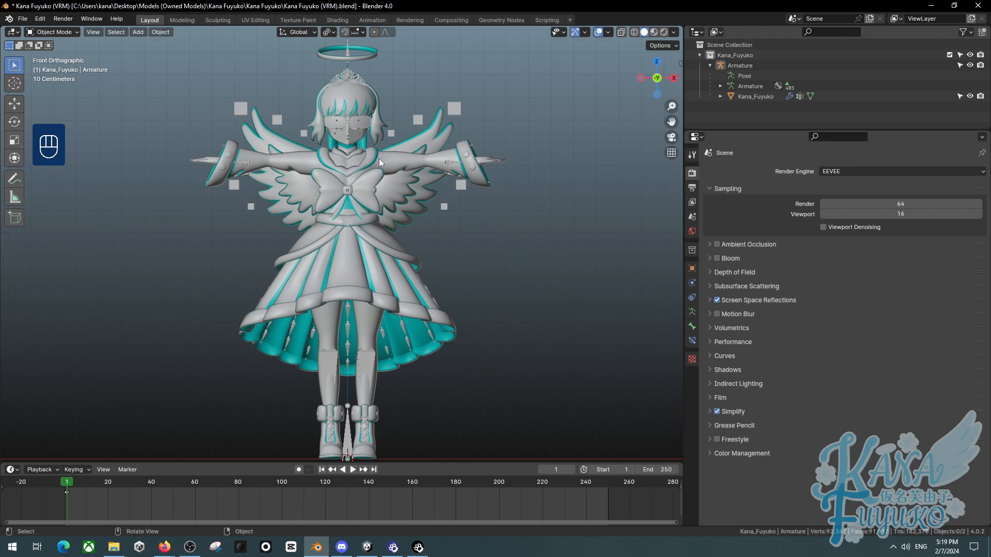
- Select all objects and apply all transforms
{"action": "key", "text": "a"}
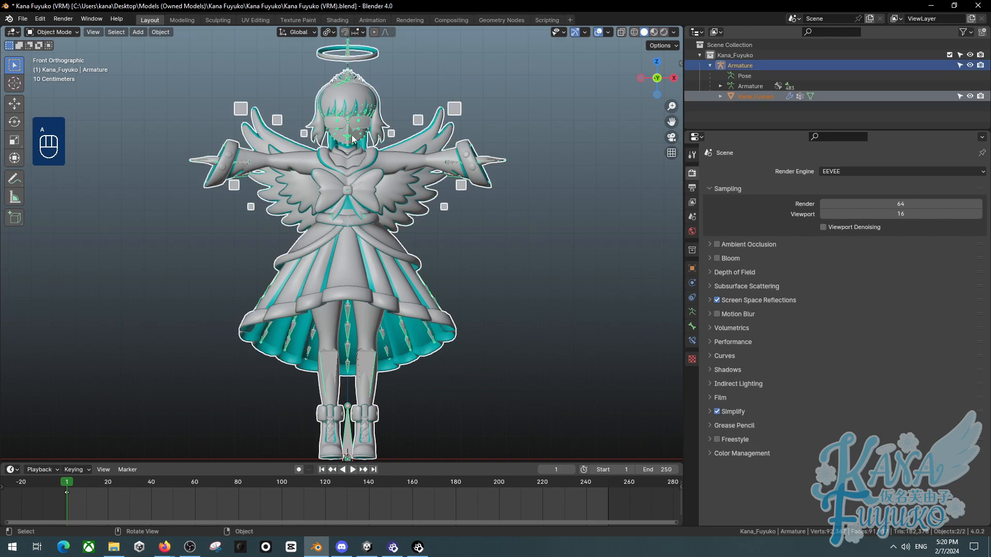
{"action": "left_click", "coordinate": [161, 32]}
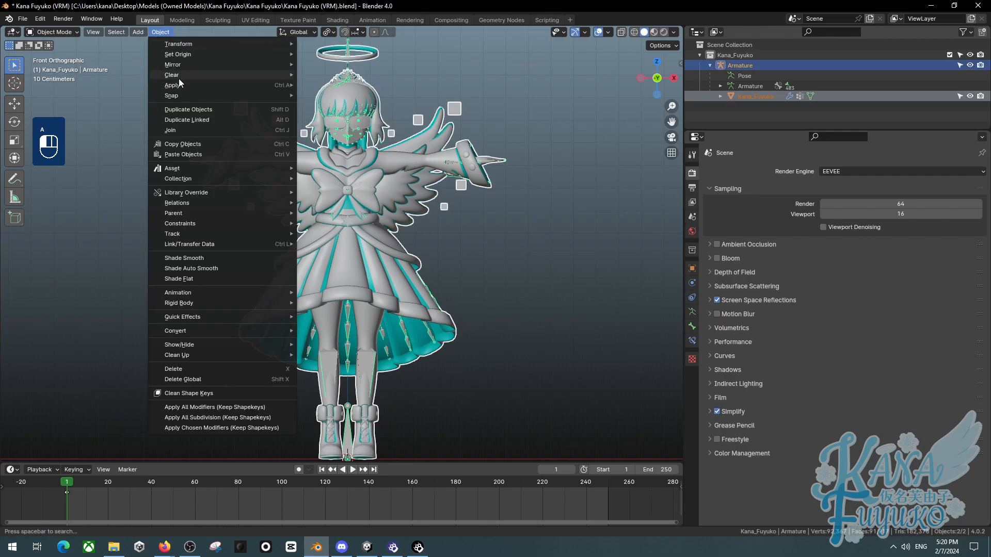
{"action": "mouse_move", "coordinate": [179, 85]}
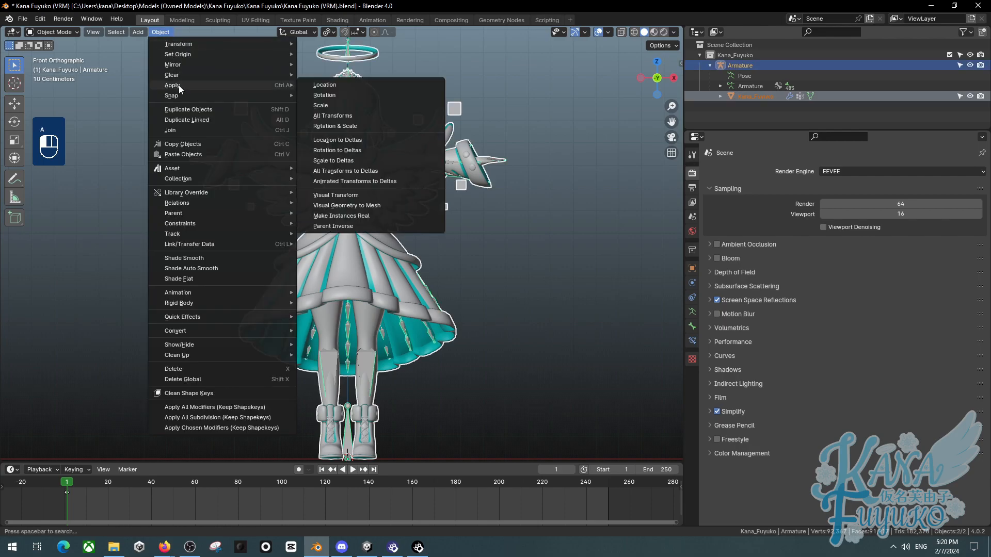
{"action": "left_click", "coordinate": [339, 115]}
- In Pose Mode, select all bones, clear their rotations and scales, and return to Object Mode
{"action": "left_click", "coordinate": [347, 49]}
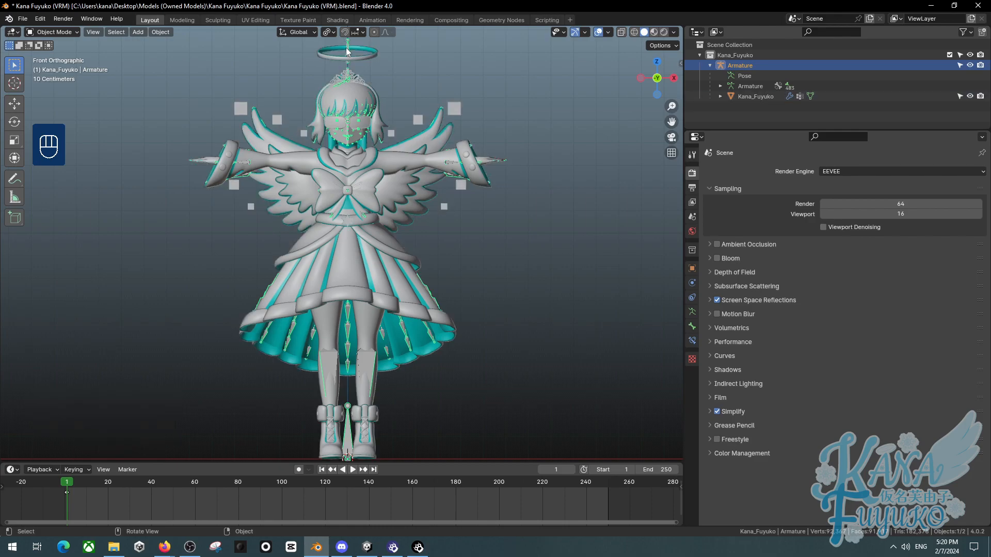
{"action": "left_click", "coordinate": [35, 31]}
{"action": "left_click", "coordinate": [49, 62]}
{"action": "key", "text": "a"}
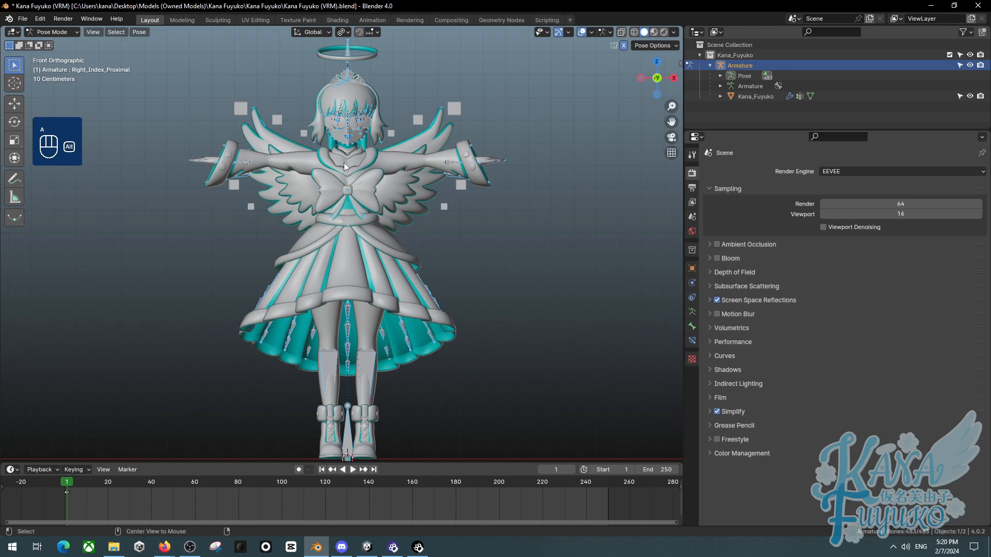
{"action": "key", "text": "alt+r"}
{"action": "key", "text": "alt+s"}
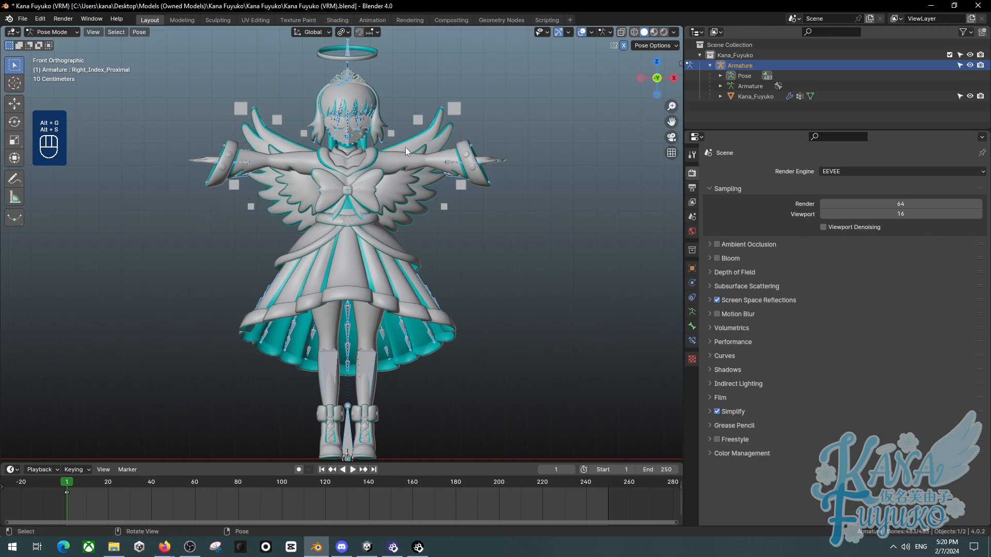
{"action": "left_click", "coordinate": [67, 31]}
{"action": "left_click", "coordinate": [58, 44]}
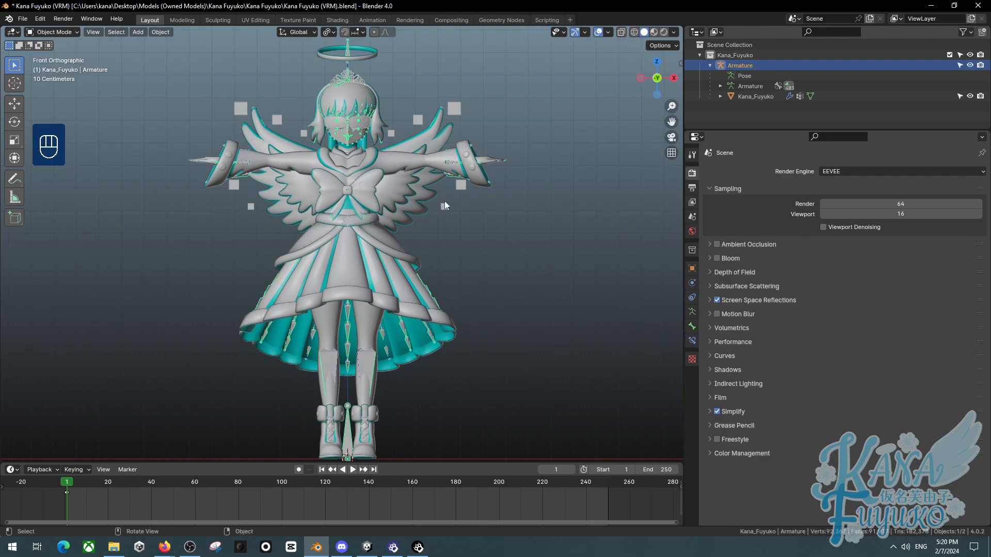
- Inspect the mesh's Armature modifier settings and the armature's object properties
{"action": "left_click", "coordinate": [410, 197]}
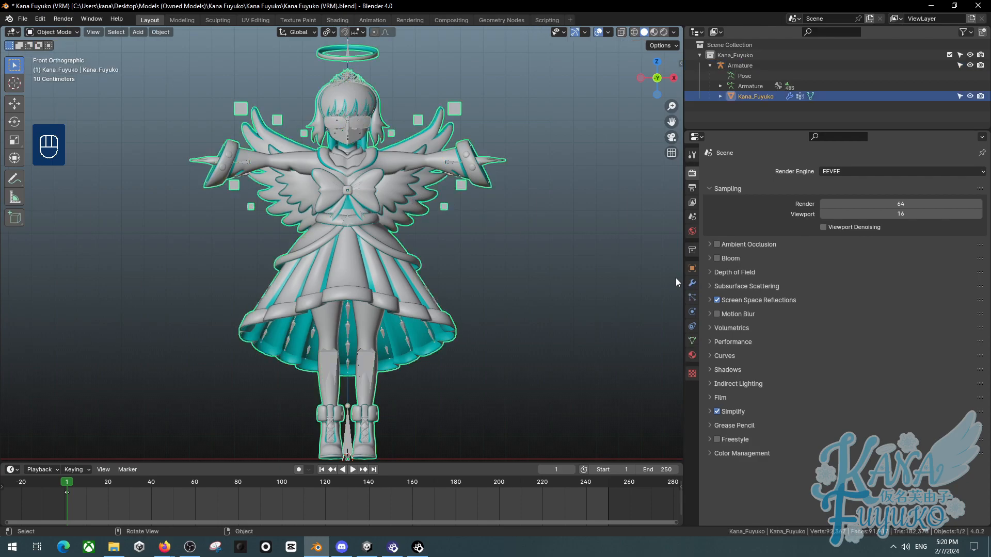
{"action": "left_click", "coordinate": [691, 282]}
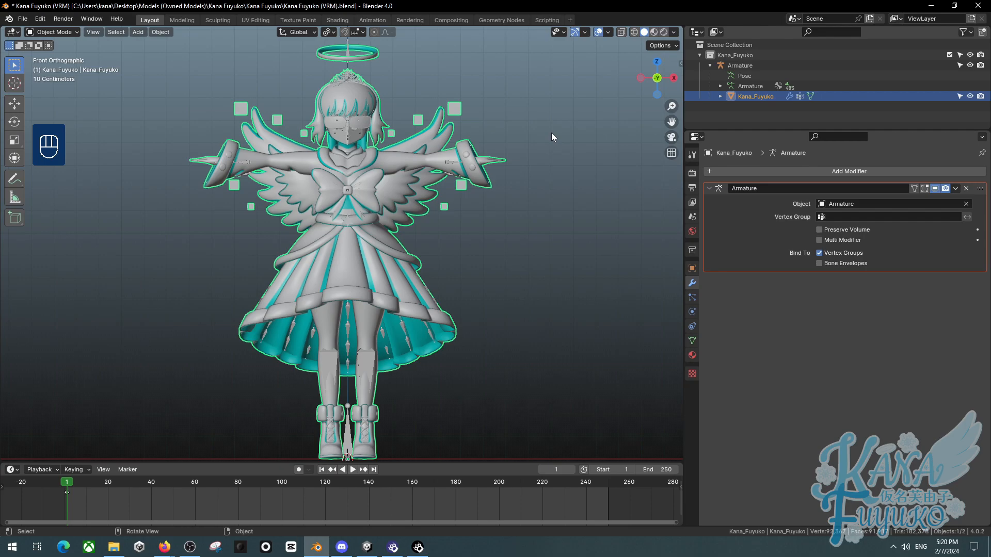
{"action": "left_click", "coordinate": [739, 66]}
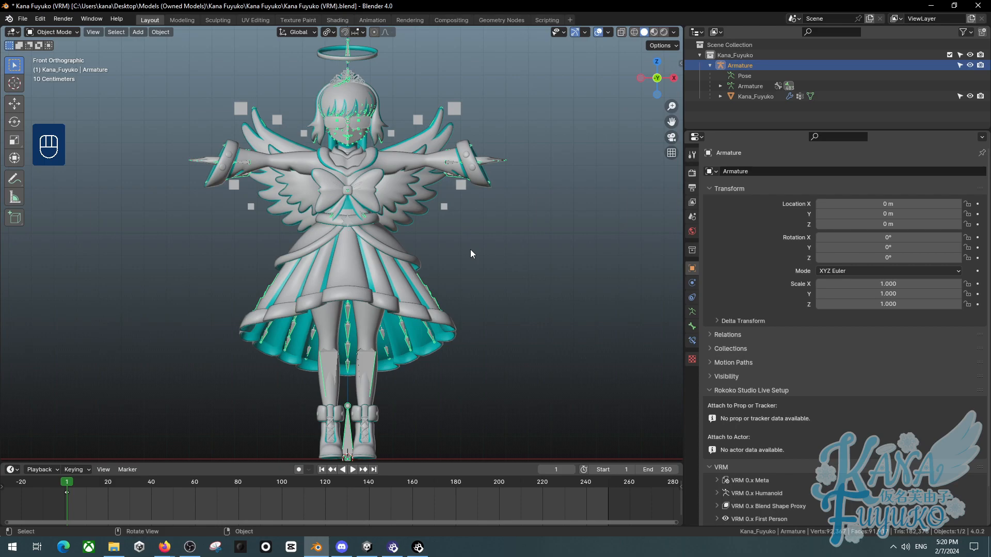
{"action": "left_click", "coordinate": [488, 241]}
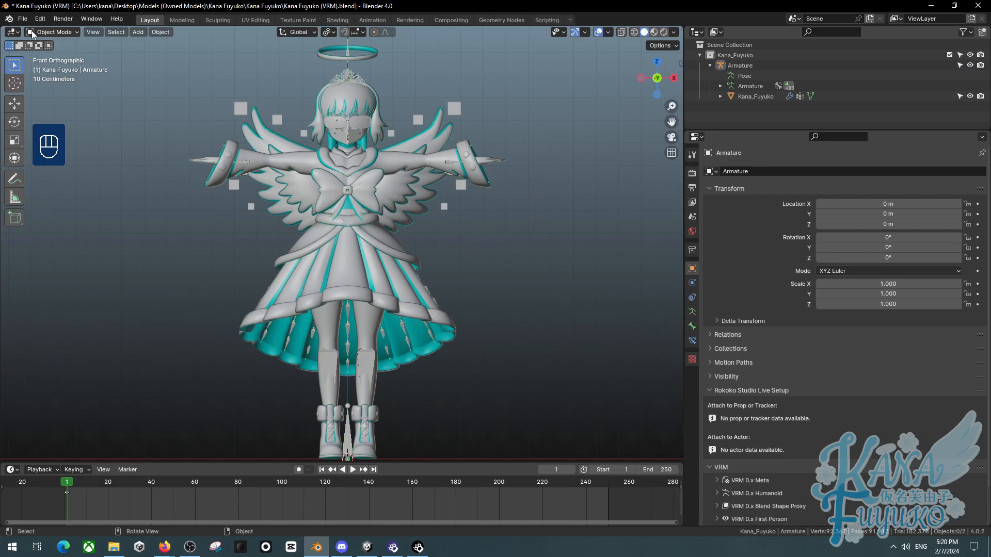
- Open the FBX export dialog, review its transform and armature options, and close it
{"action": "left_click", "coordinate": [23, 19]}
{"action": "mouse_move", "coordinate": [70, 174]}
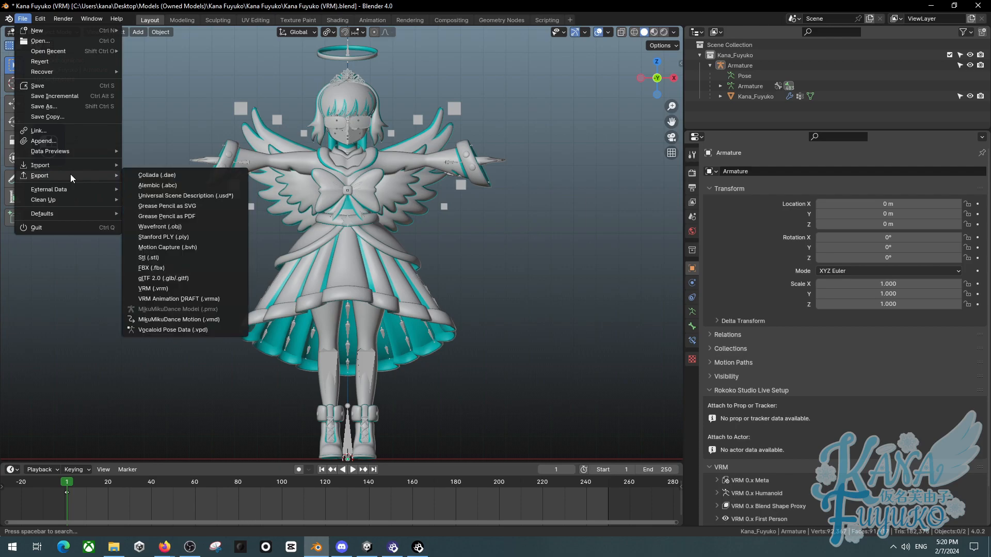
{"action": "left_click", "coordinate": [170, 268]}
{"action": "left_click_drag", "start_coordinate": [395, 131], "coordinate": [195, 92]}
{"action": "scroll", "coordinate": [487, 247], "scroll_direction": "down", "scroll_amount": 3}
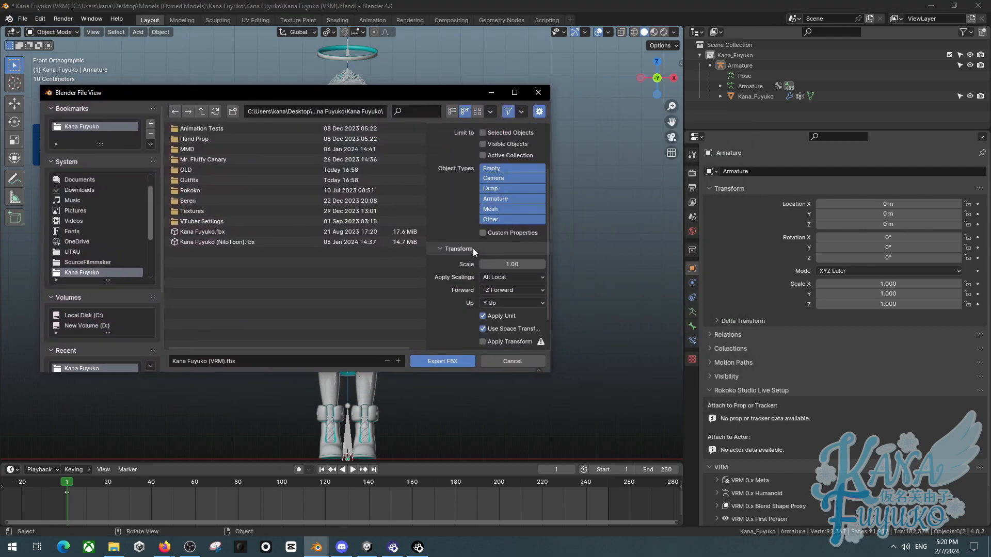
{"action": "scroll", "coordinate": [486, 248], "scroll_direction": "down", "scroll_amount": 2}
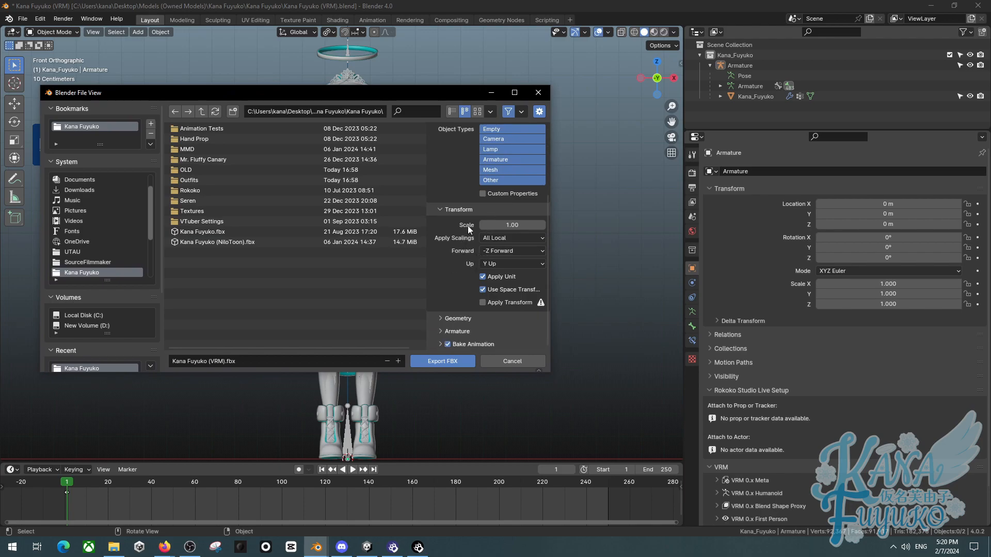
{"action": "left_click", "coordinate": [465, 332]}
{"action": "scroll", "coordinate": [474, 302], "scroll_direction": "down", "scroll_amount": 3}
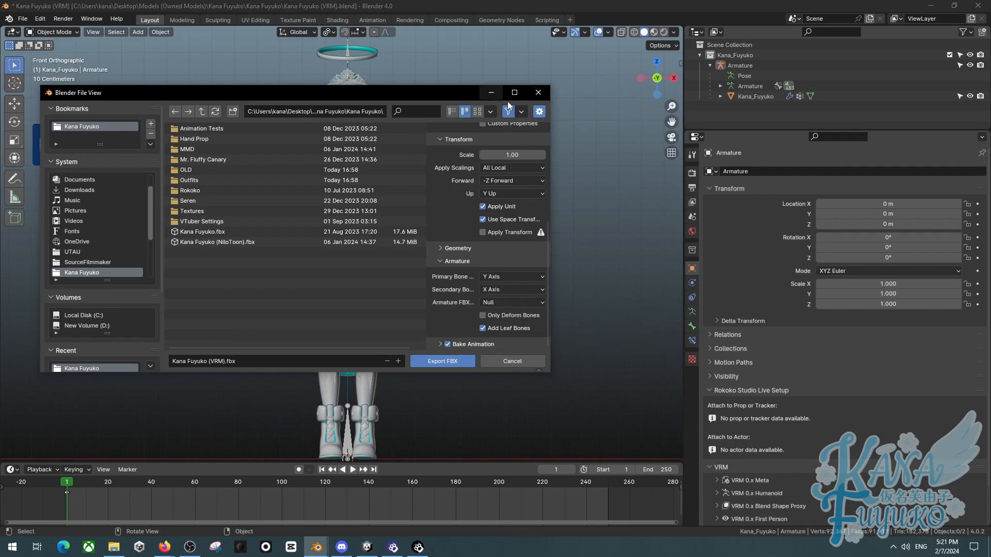
{"action": "left_click", "coordinate": [536, 95]}
- In Edit Mode with wireframe shading, extrude a new bone from the tip of a pinky distal bone
{"action": "middle_click_drag", "start_coordinate": [426, 185], "coordinate": [422, 246]}
{"action": "scroll", "coordinate": [321, 179], "scroll_direction": "up", "scroll_amount": 5}
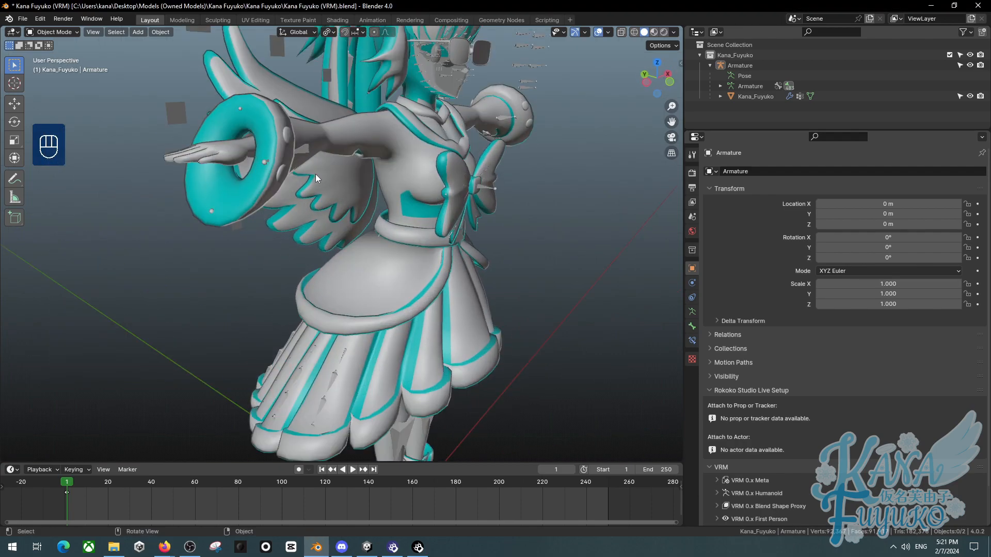
{"action": "key", "text": "Tab"}
{"action": "key", "text": "z"}
{"action": "mouse_move", "coordinate": [231, 160]}
{"action": "middle_mouse_down"}
{"action": "mouse_move", "coordinate": [200, 280]}
{"action": "mouse_move", "coordinate": [203, 343]}
{"action": "mouse_move", "coordinate": [227, 290]}
{"action": "mouse_move", "coordinate": [162, 281]}
{"action": "mouse_move", "coordinate": [199, 274]}
{"action": "mouse_move", "coordinate": [181, 274]}
{"action": "mouse_move", "coordinate": [190, 279]}
{"action": "mouse_move", "coordinate": [187, 268]}
{"action": "middle_mouse_up"}
{"action": "scroll", "coordinate": [218, 292], "scroll_direction": "up", "scroll_amount": 2}
{"action": "left_click", "coordinate": [186, 277]}
{"action": "scroll", "coordinate": [182, 270], "scroll_direction": "up", "scroll_amount": 4}
{"action": "left_click_drag", "start_coordinate": [182, 268], "coordinate": [272, 401]}
{"action": "left_click", "coordinate": [257, 262], "text": "shift"}
{"action": "middle_click_drag", "start_coordinate": [250, 274], "coordinate": [232, 292]}
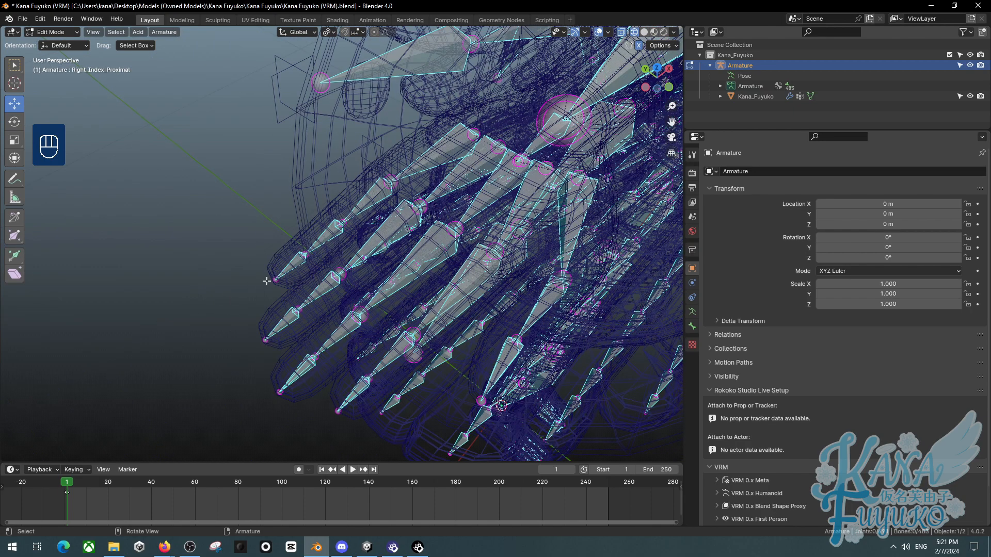
{"action": "middle_click_drag", "start_coordinate": [298, 274], "coordinate": [289, 276]}
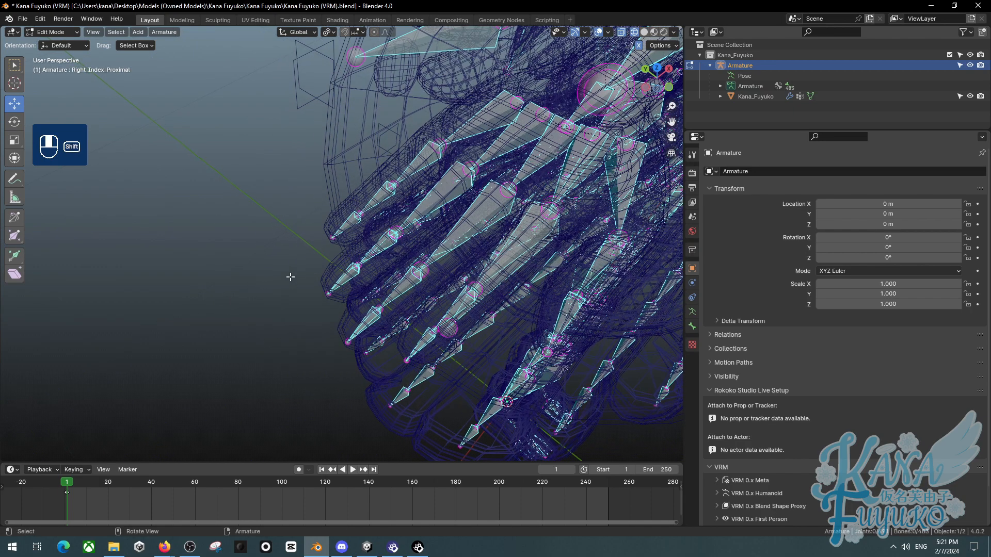
{"action": "left_click", "coordinate": [331, 236]}
{"action": "key", "text": "e"}
{"action": "left_click", "coordinate": [278, 278]}
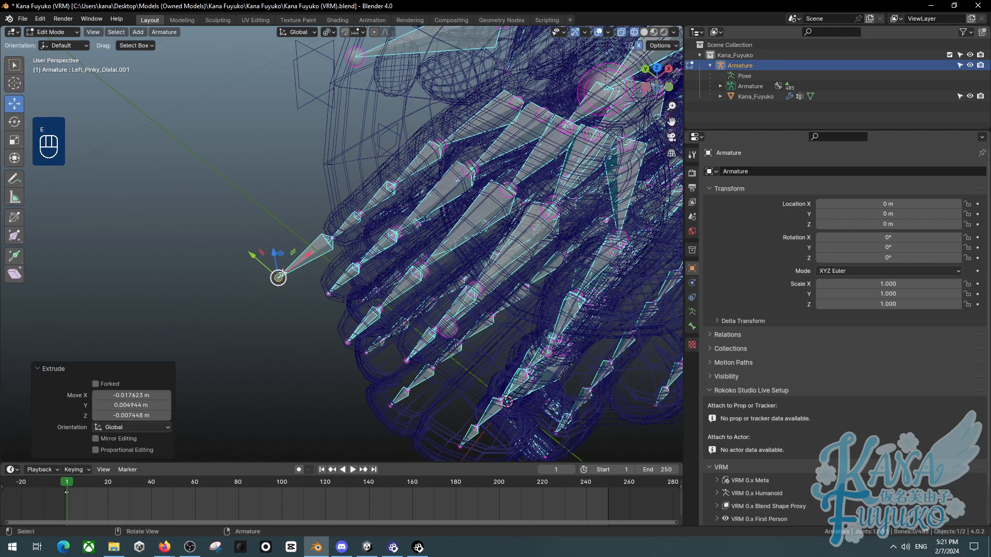
- Switch to Pose Mode and try trackball-rotating the newly extruded bone
{"action": "left_click", "coordinate": [51, 32]}
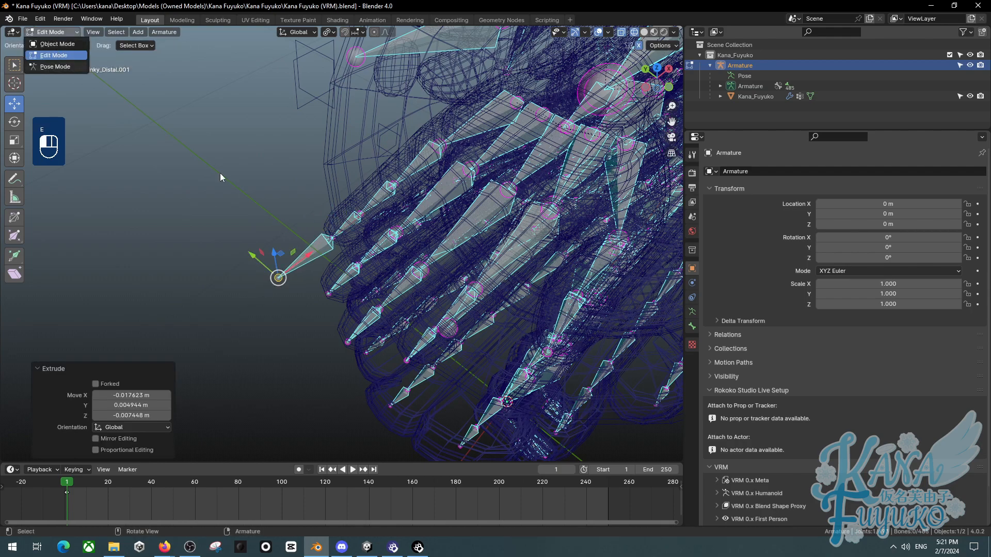
{"action": "left_click", "coordinate": [52, 67]}
{"action": "left_click", "coordinate": [314, 252]}
{"action": "key", "text": "r"}
{"action": "key", "text": "r"}
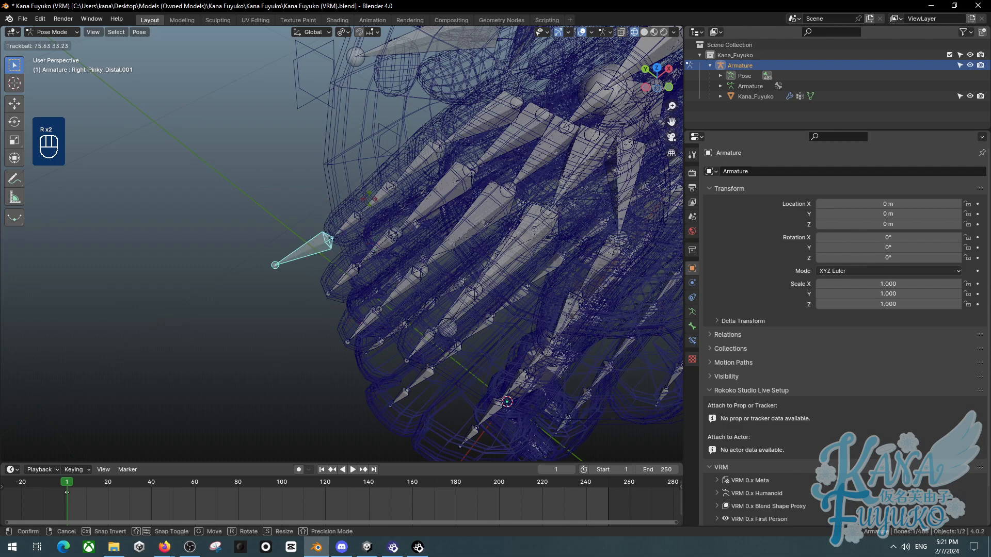
{"action": "right_click", "coordinate": [333, 294]}
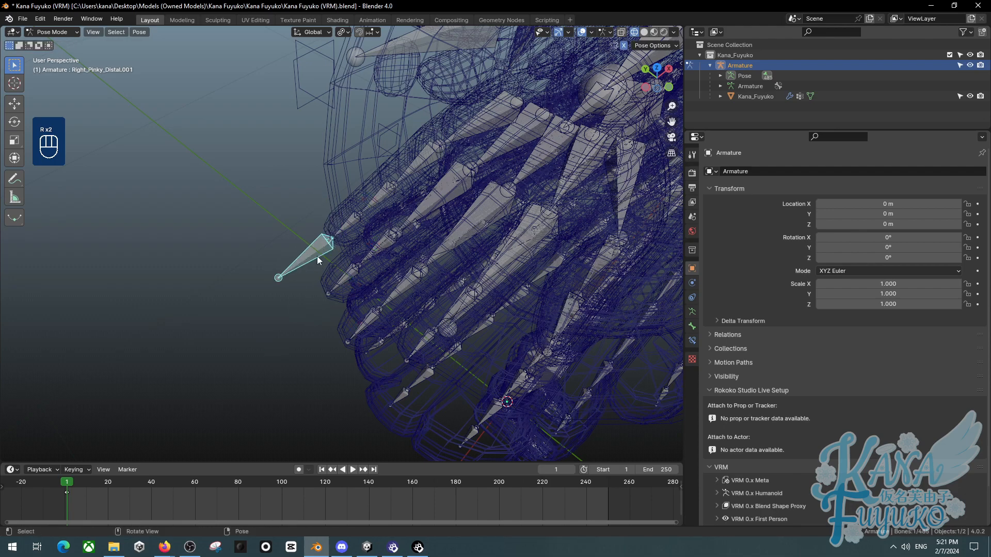
{"action": "key", "text": "r"}
{"action": "key", "text": "r"}
{"action": "right_click", "coordinate": [330, 267]}
- Try rotating the extruded pinky bone again from a different angle
{"action": "scroll", "coordinate": [314, 258], "scroll_direction": "down", "scroll_amount": 3}
{"action": "scroll", "coordinate": [317, 225], "scroll_direction": "up", "scroll_amount": 5}
{"action": "scroll", "coordinate": [317, 223], "scroll_direction": "down", "scroll_amount": 2}
{"action": "scroll", "coordinate": [355, 213], "scroll_direction": "down", "scroll_amount": 7}
{"action": "middle_click_drag", "start_coordinate": [490, 124], "coordinate": [376, 216], "text": "shift"}
{"action": "scroll", "coordinate": [376, 216], "scroll_direction": "up", "scroll_amount": 5}
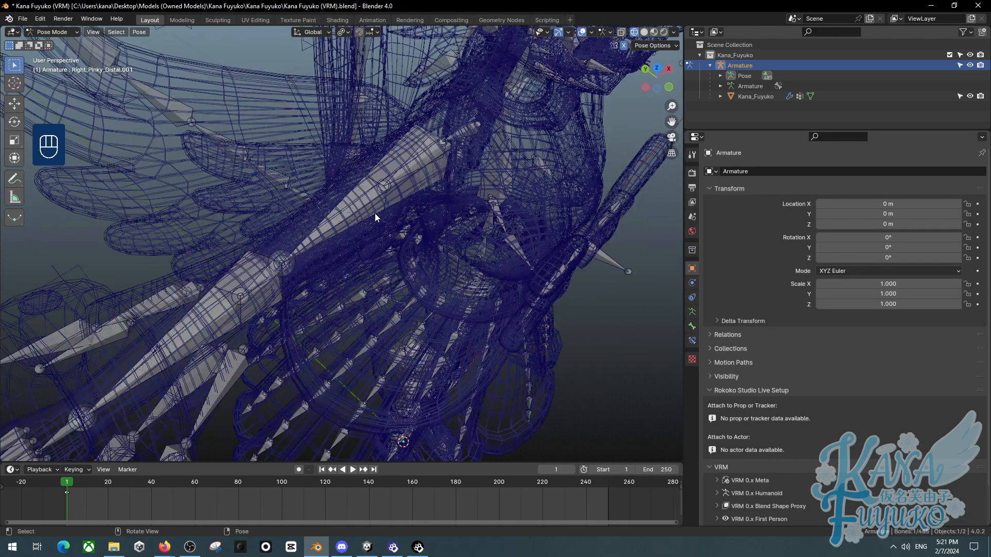
{"action": "scroll", "coordinate": [414, 147], "scroll_direction": "down", "scroll_amount": 7}
{"action": "middle_click_drag", "start_coordinate": [310, 210], "coordinate": [378, 213], "text": "shift"}
{"action": "scroll", "coordinate": [378, 213], "scroll_direction": "up", "scroll_amount": 3}
{"action": "middle_click_drag", "start_coordinate": [343, 269], "coordinate": [300, 244], "text": "shift"}
{"action": "scroll", "coordinate": [300, 249], "scroll_direction": "up", "scroll_amount": 1}
{"action": "scroll", "coordinate": [264, 265], "scroll_direction": "up", "scroll_amount": 3}
{"action": "key", "text": "r"}
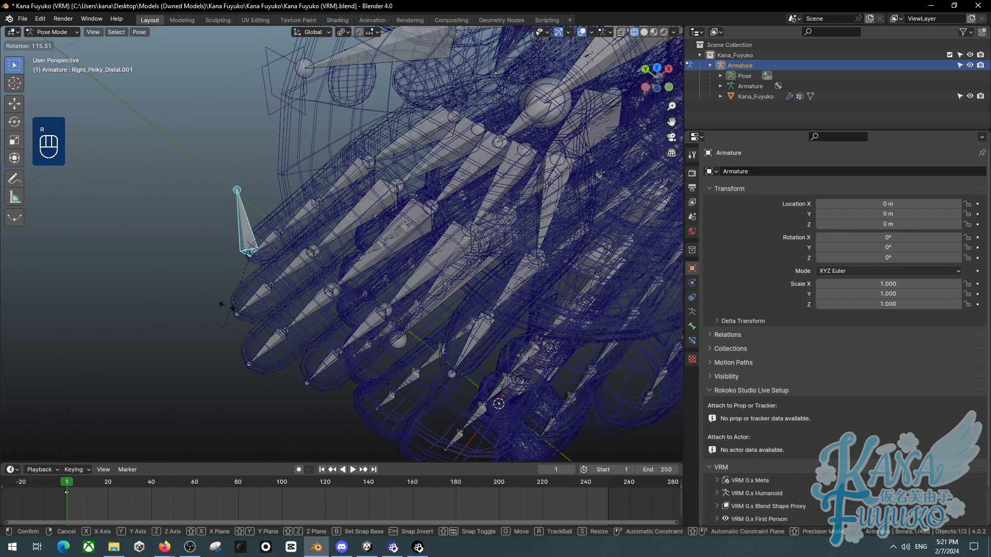
{"action": "right_click", "coordinate": [303, 265]}
{"action": "scroll", "coordinate": [279, 265], "scroll_direction": "down", "scroll_amount": 4}
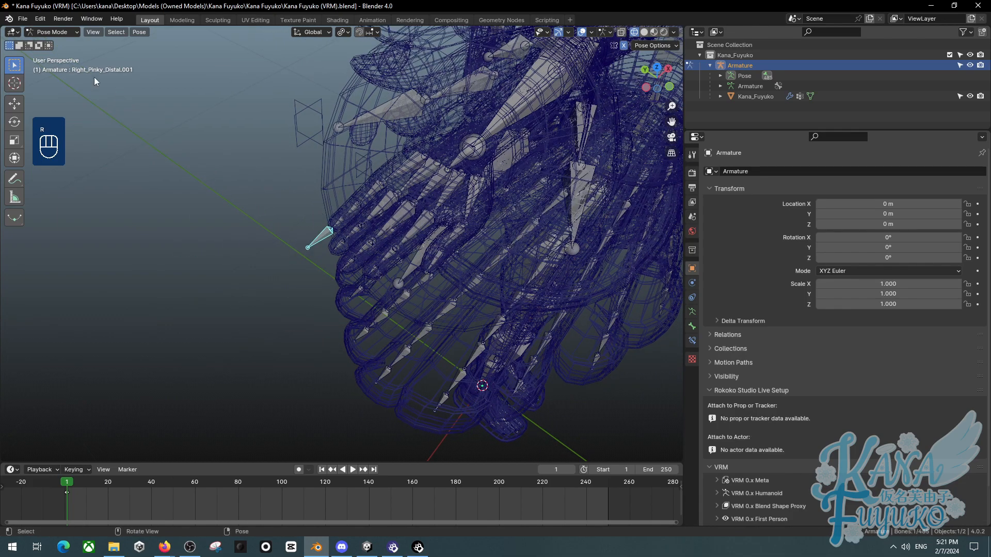
- Open the FBX export dialog, review its transform and armature options, and close it
{"action": "left_click", "coordinate": [22, 19]}
{"action": "mouse_move", "coordinate": [82, 176]}
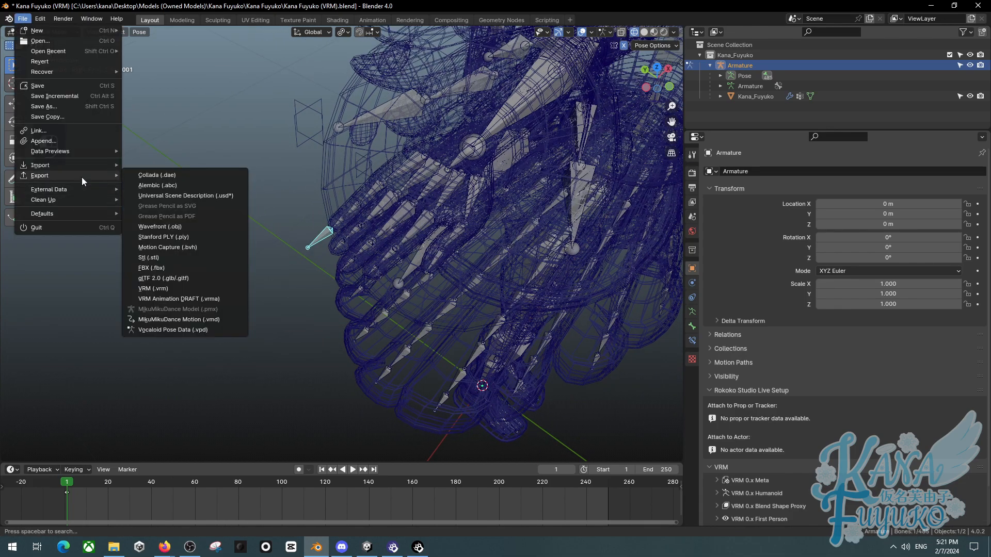
{"action": "left_click", "coordinate": [162, 268]}
{"action": "scroll", "coordinate": [676, 329], "scroll_direction": "down", "scroll_amount": 5}
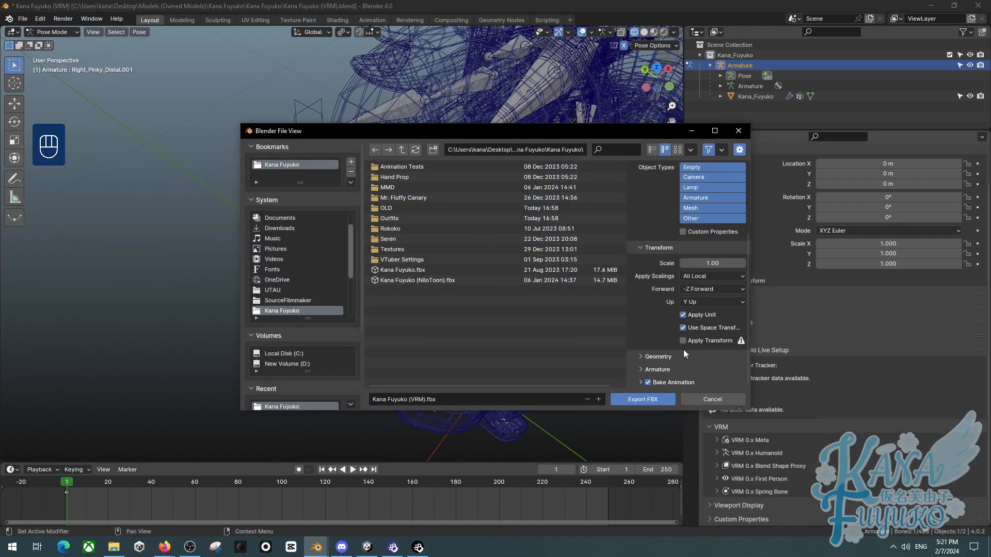
{"action": "scroll", "coordinate": [673, 365], "scroll_direction": "down", "scroll_amount": 3}
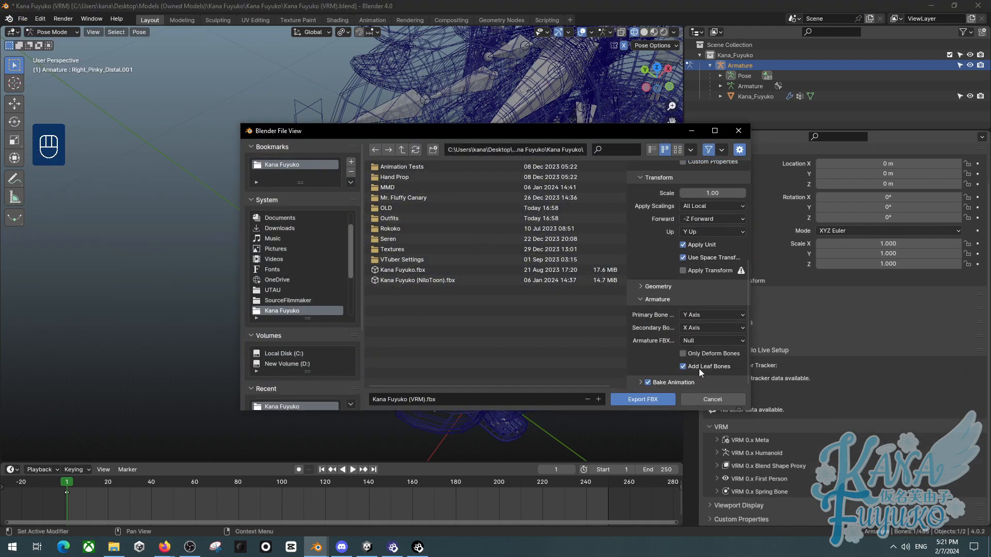
{"action": "left_click", "coordinate": [738, 131]}
- In Edit Mode, delete the extruded pinky bone and return to Pose Mode
{"action": "key", "text": "Tab"}
{"action": "middle_click_drag", "start_coordinate": [374, 187], "coordinate": [358, 213]}
{"action": "key", "text": "x"}
{"action": "left_click", "coordinate": [358, 213]}
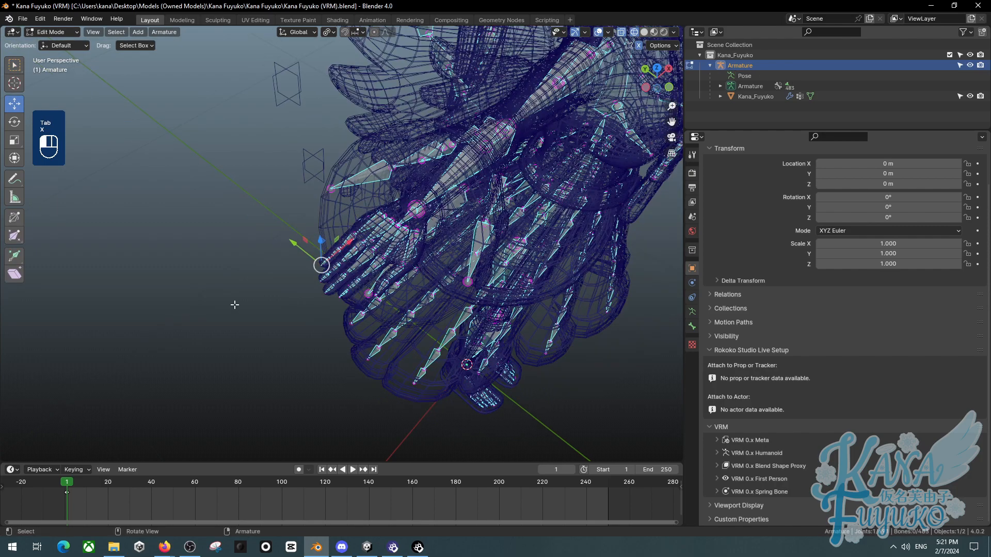
{"action": "scroll", "coordinate": [235, 305], "scroll_direction": "up", "scroll_amount": 4}
{"action": "middle_click_drag", "start_coordinate": [235, 305], "coordinate": [205, 306]}
{"action": "key", "text": "Tab"}
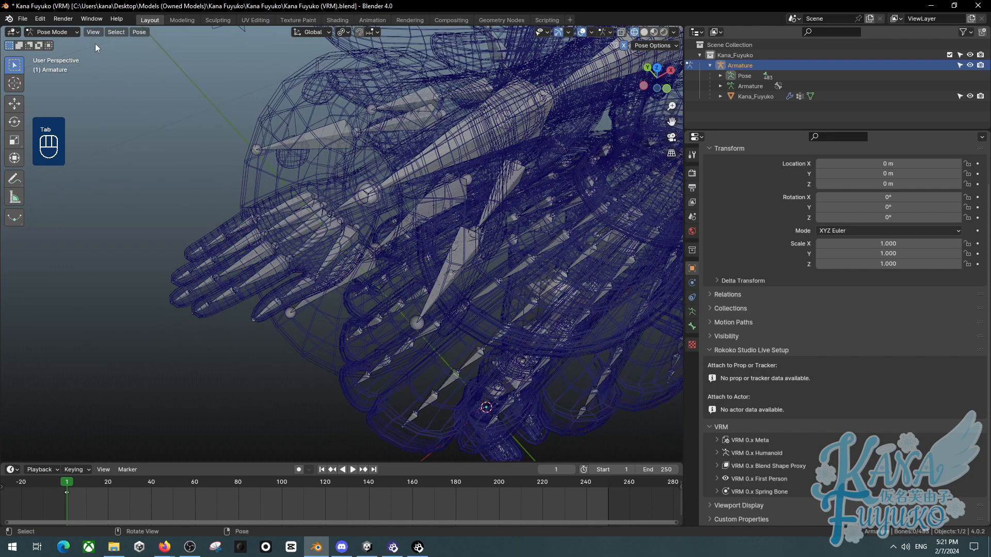
- Reopen the FBX export dialog, scroll through its transform and armature options, and close it again
{"action": "left_click", "coordinate": [30, 18]}
{"action": "mouse_move", "coordinate": [87, 174]}
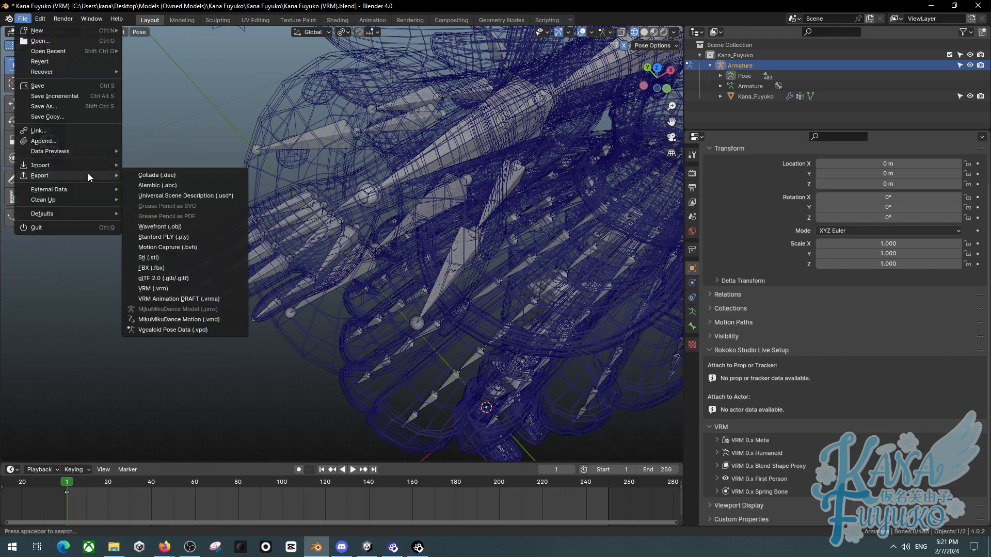
{"action": "left_click", "coordinate": [198, 267]}
{"action": "scroll", "coordinate": [702, 352], "scroll_direction": "down", "scroll_amount": 4}
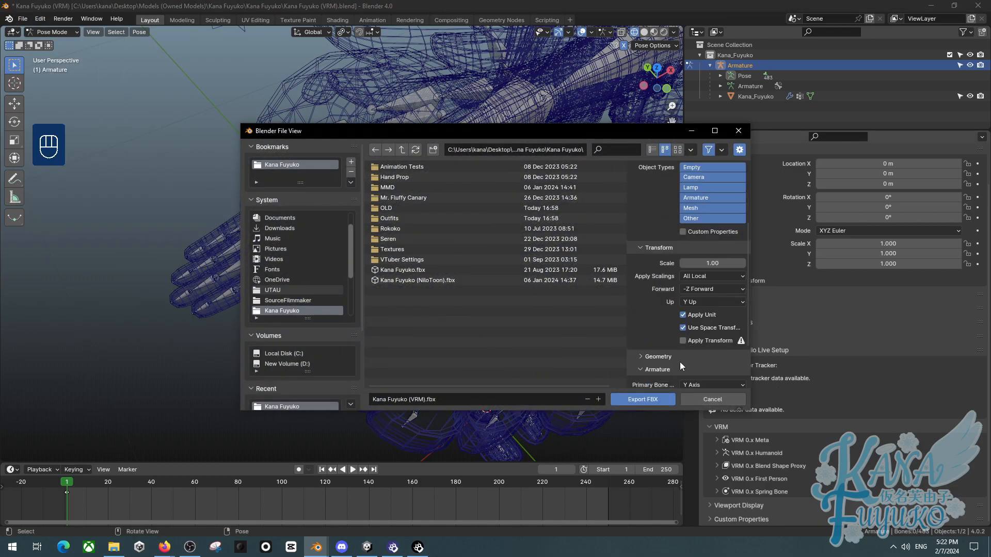
{"action": "scroll", "coordinate": [680, 363], "scroll_direction": "down", "scroll_amount": 4}
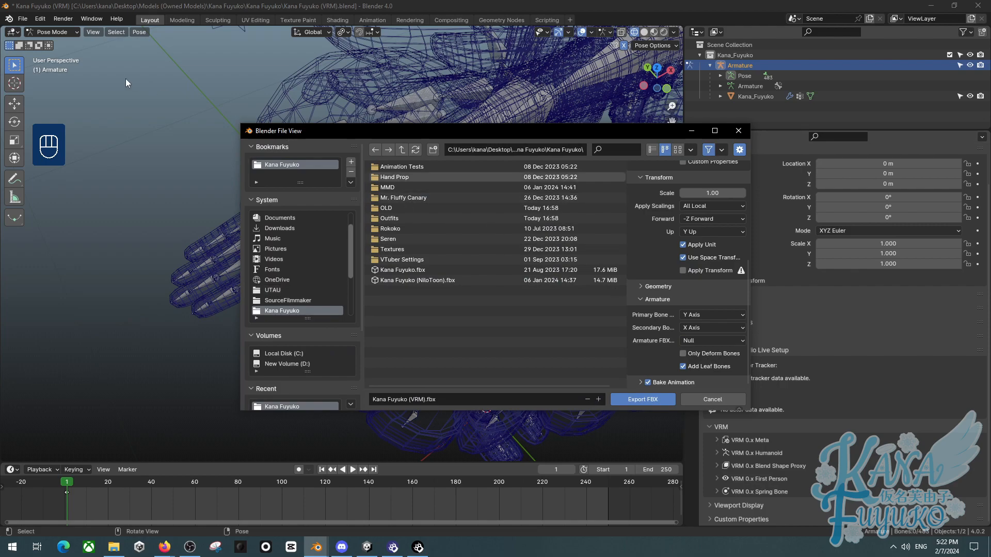
{"action": "scroll", "coordinate": [131, 79], "scroll_direction": "down", "scroll_amount": 3}
{"action": "left_click", "coordinate": [738, 130]}
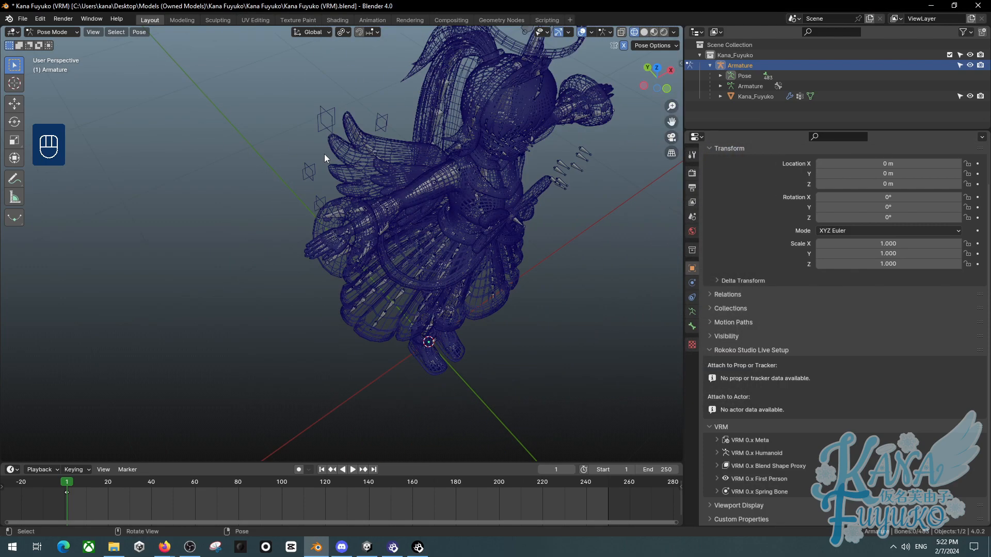
- Switch the armature to Object Mode and change the viewport shading to Solid
{"action": "scroll", "coordinate": [323, 152], "scroll_direction": "down", "scroll_amount": 5}
{"action": "left_click", "coordinate": [54, 32]}
{"action": "left_click", "coordinate": [60, 46]}
{"action": "key", "text": "z"}
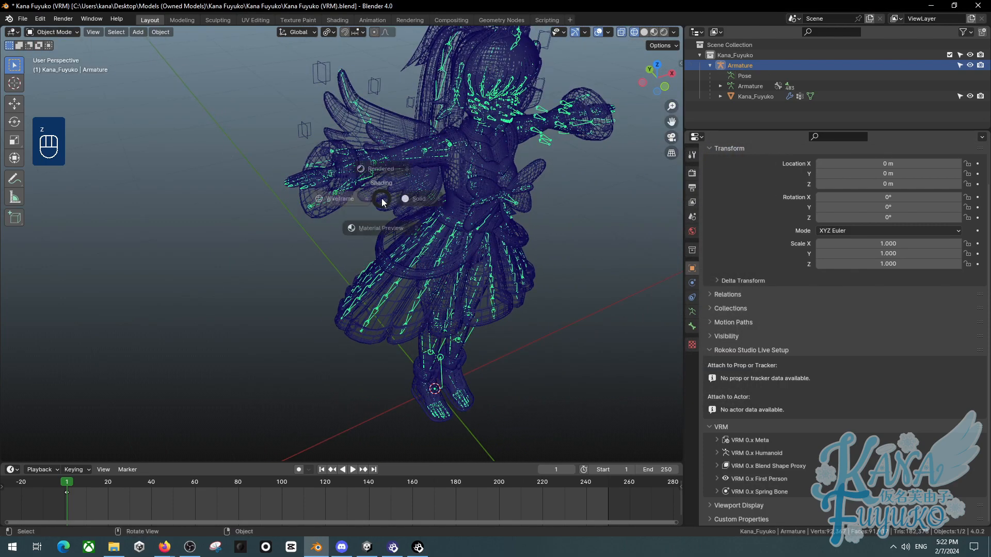
{"action": "left_click", "coordinate": [437, 200]}
{"action": "middle_click_drag", "start_coordinate": [467, 217], "coordinate": [359, 199]}
{"action": "scroll", "coordinate": [457, 186], "scroll_direction": "down", "scroll_amount": 1}
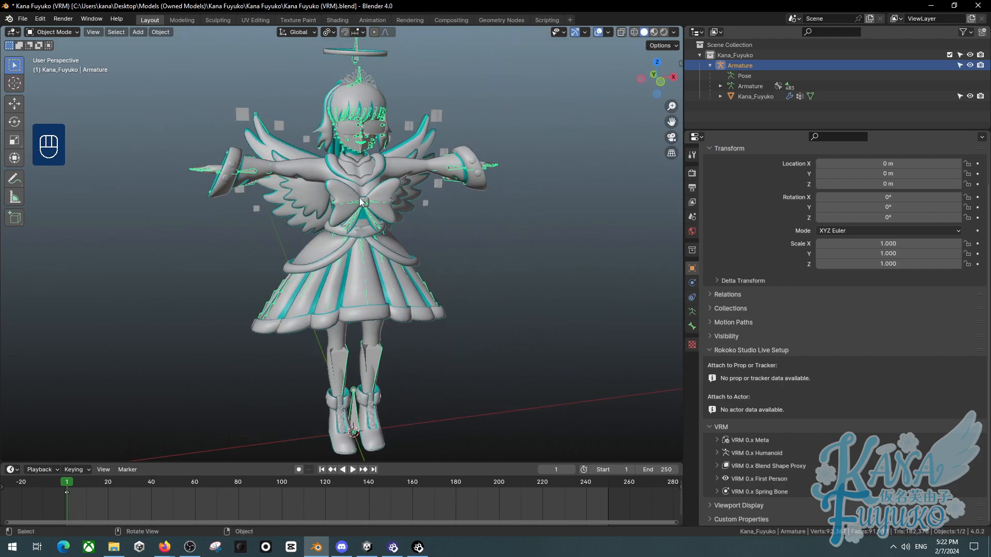
- Select all objects and open the FBX export dialog with its armature options expanded
{"action": "left_click", "coordinate": [456, 225]}
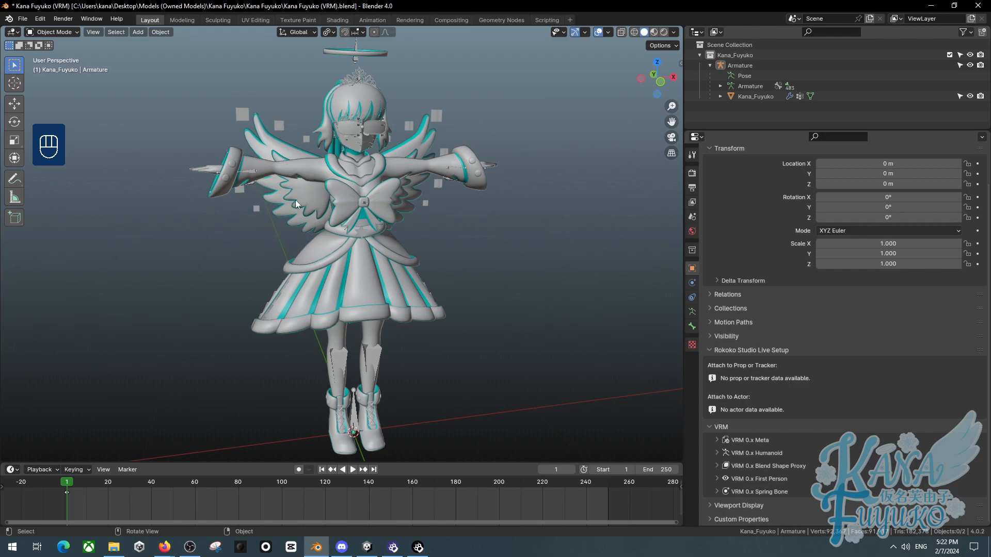
{"action": "key", "text": "a"}
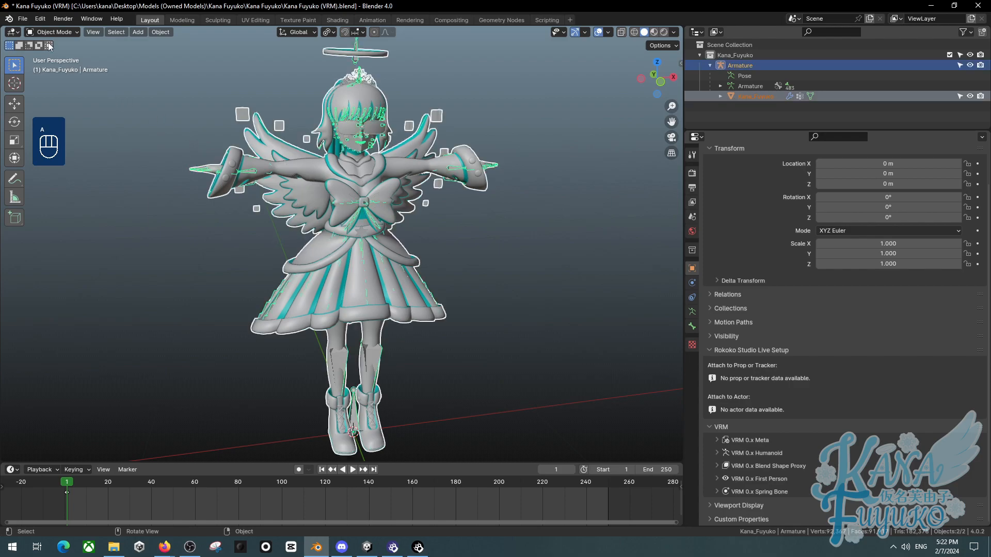
{"action": "left_click", "coordinate": [23, 18]}
{"action": "mouse_move", "coordinate": [104, 174]}
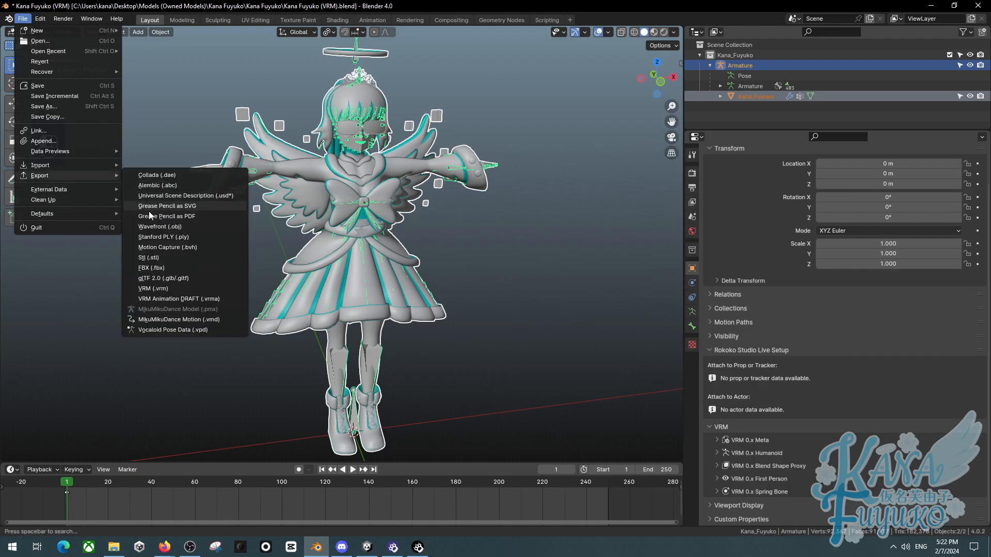
{"action": "left_click", "coordinate": [155, 268]}
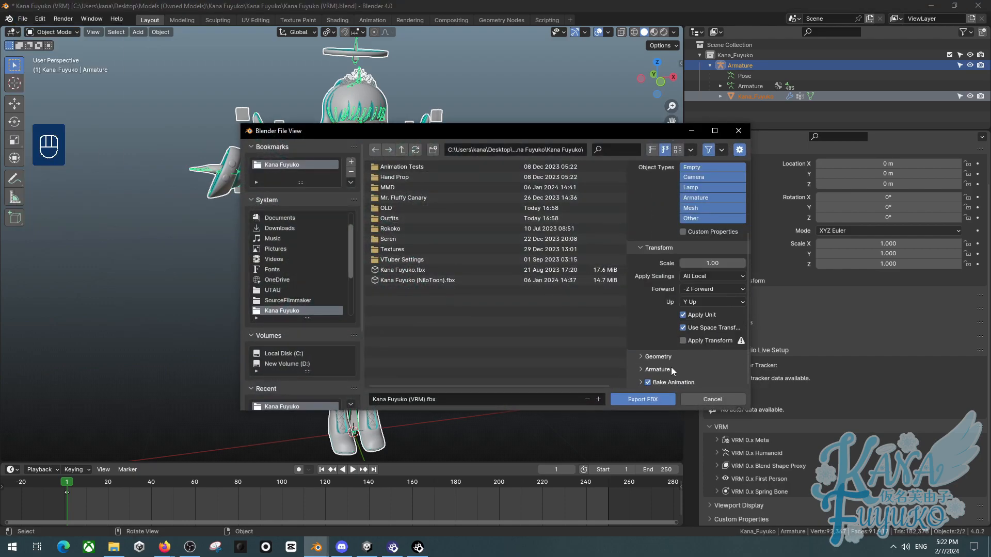
{"action": "left_click", "coordinate": [658, 370]}
{"action": "scroll", "coordinate": [670, 365], "scroll_direction": "down", "scroll_amount": 3}
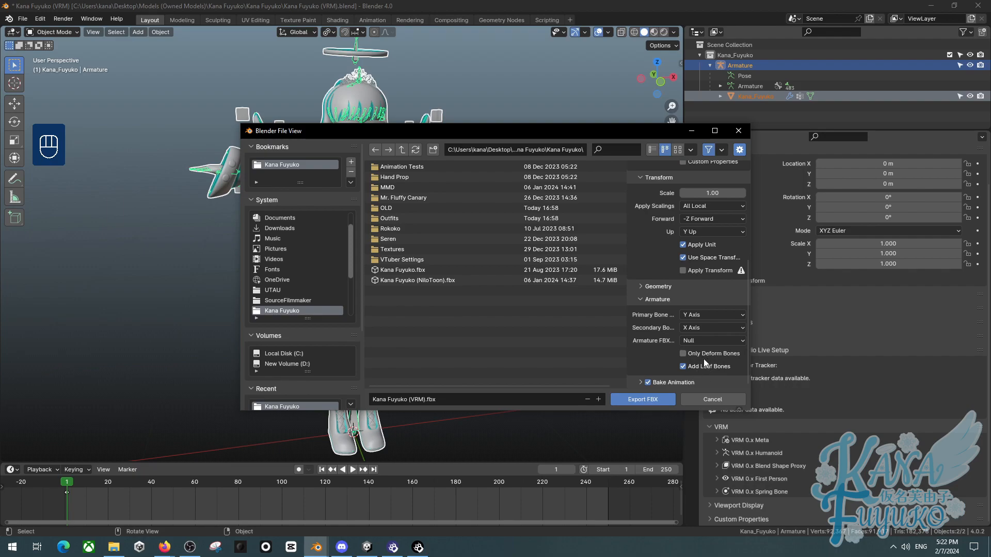
{"action": "left_click_drag", "start_coordinate": [509, 130], "coordinate": [401, 163]}
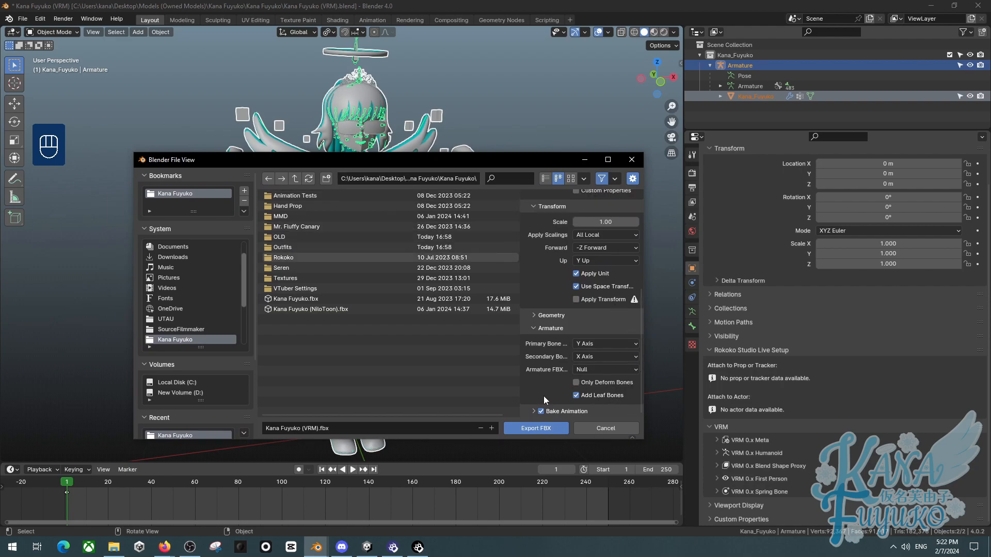
- Set Apply Scalings to FBX All, enable Apply Transform, and export the FBX file
{"action": "left_click", "coordinate": [569, 327]}
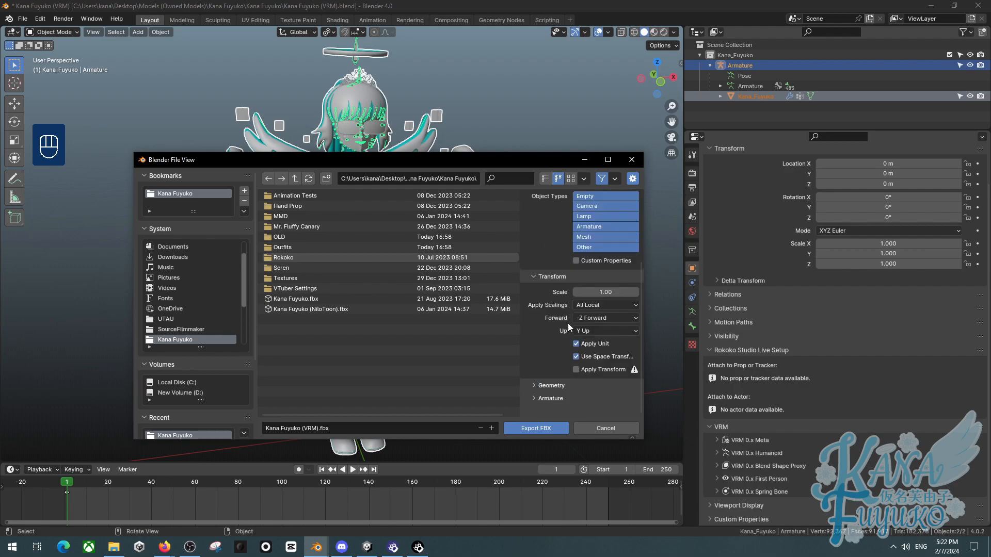
{"action": "left_click", "coordinate": [587, 305]}
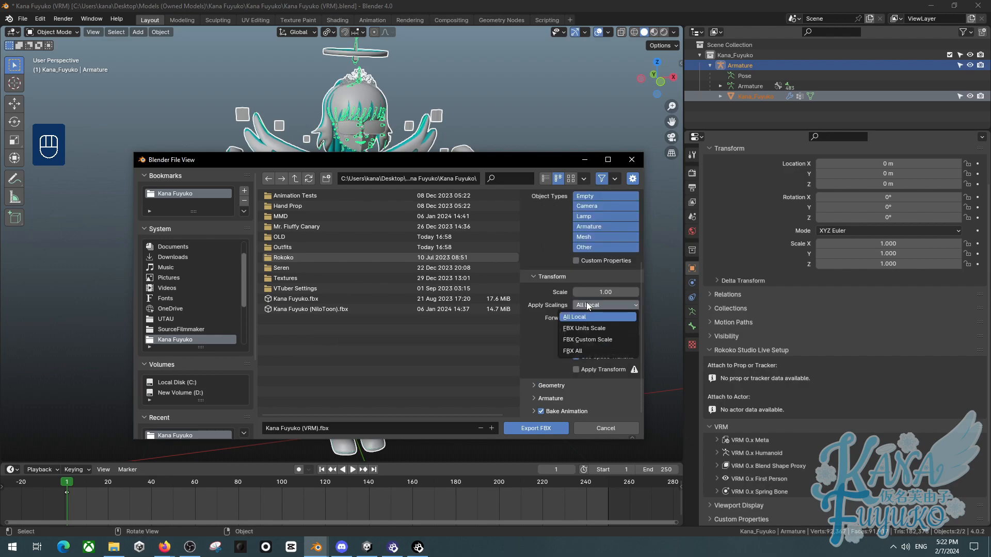
{"action": "left_click", "coordinate": [572, 352]}
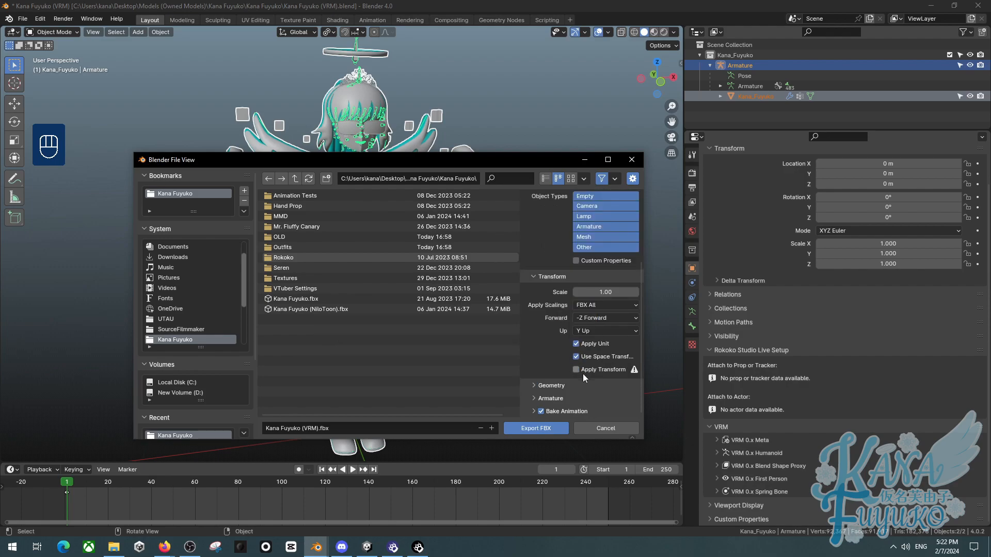
{"action": "left_click", "coordinate": [585, 369]}
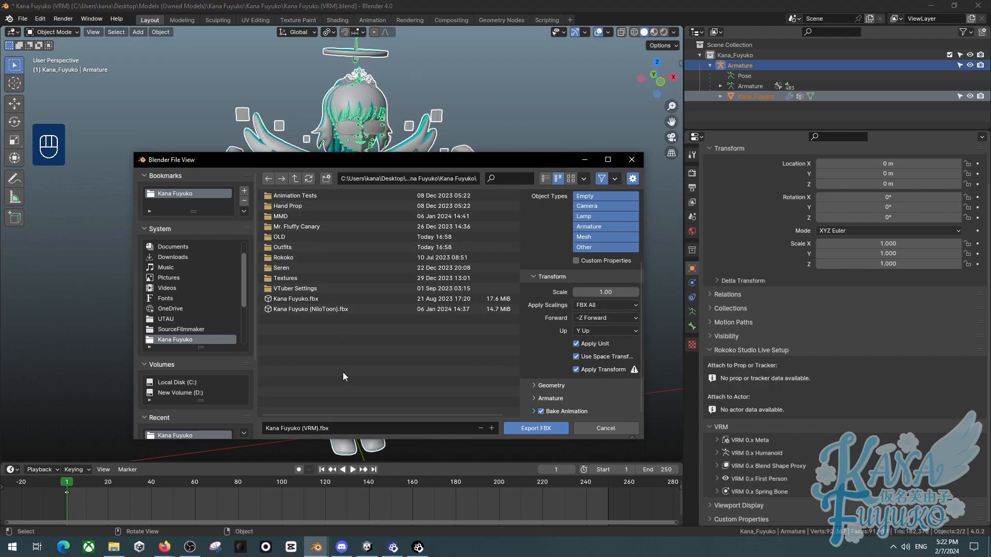
{"action": "left_click", "coordinate": [527, 429]}
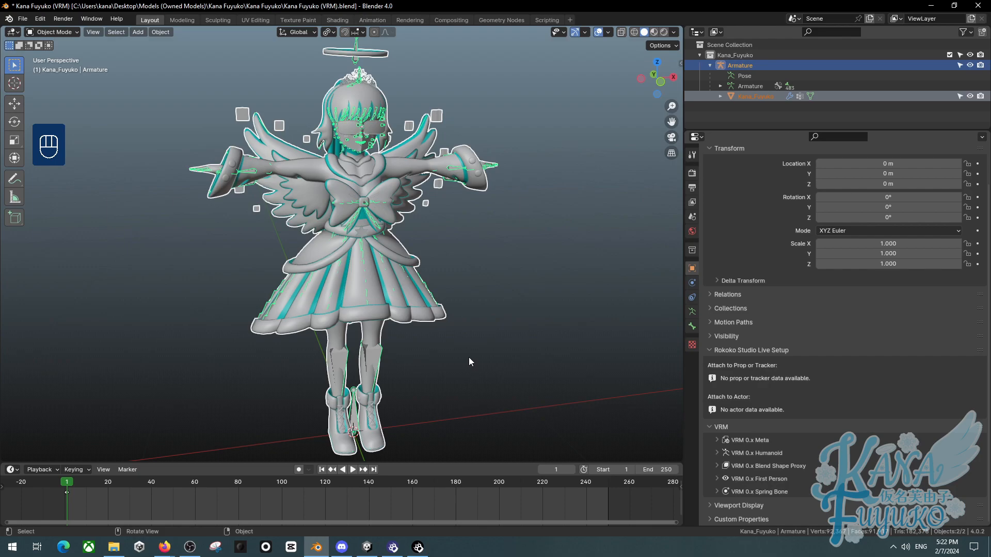
- Switch to Unity and create a new Warudo mod named My Avatar
{"action": "left_click", "coordinate": [368, 546]}
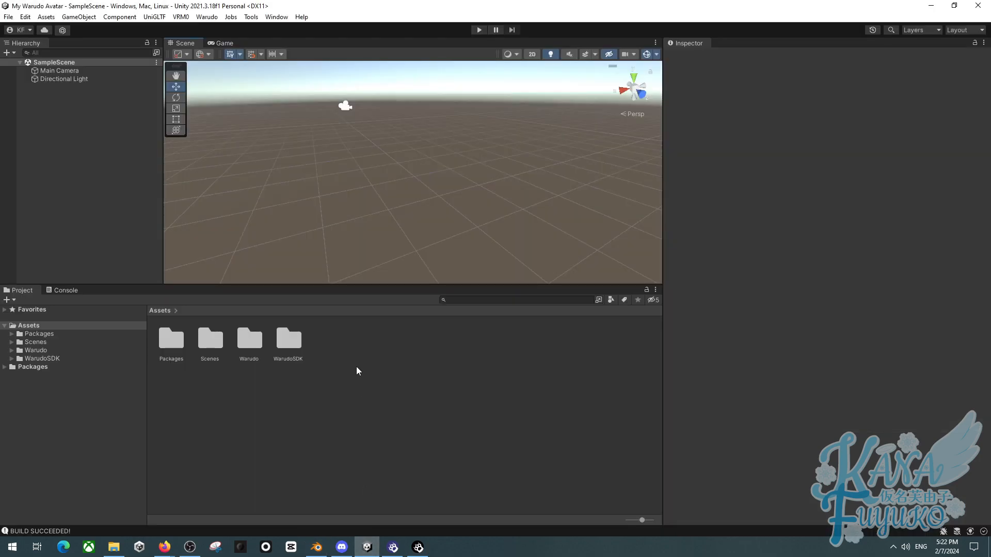
{"action": "left_click", "coordinate": [206, 16]}
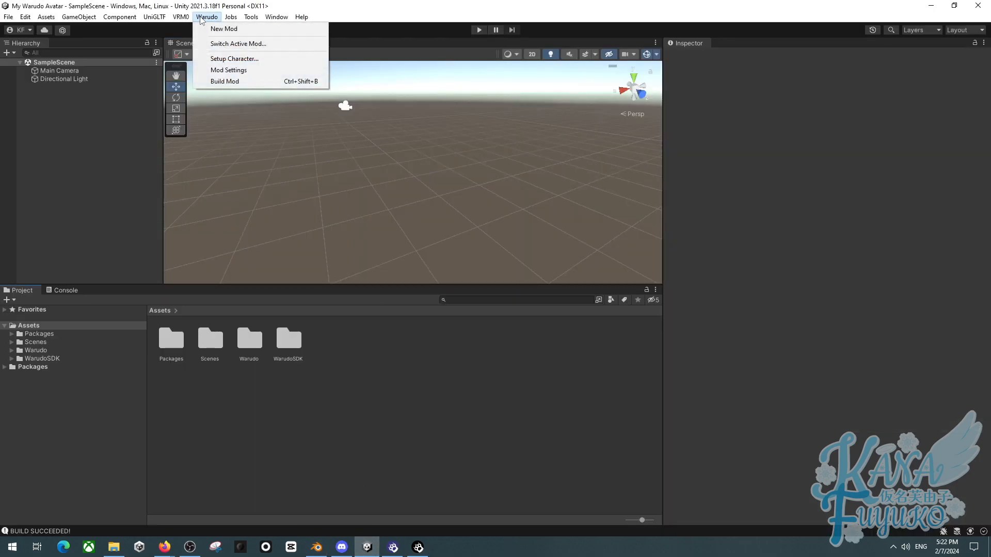
{"action": "left_click", "coordinate": [224, 29]}
{"action": "left_click", "coordinate": [394, 149]}
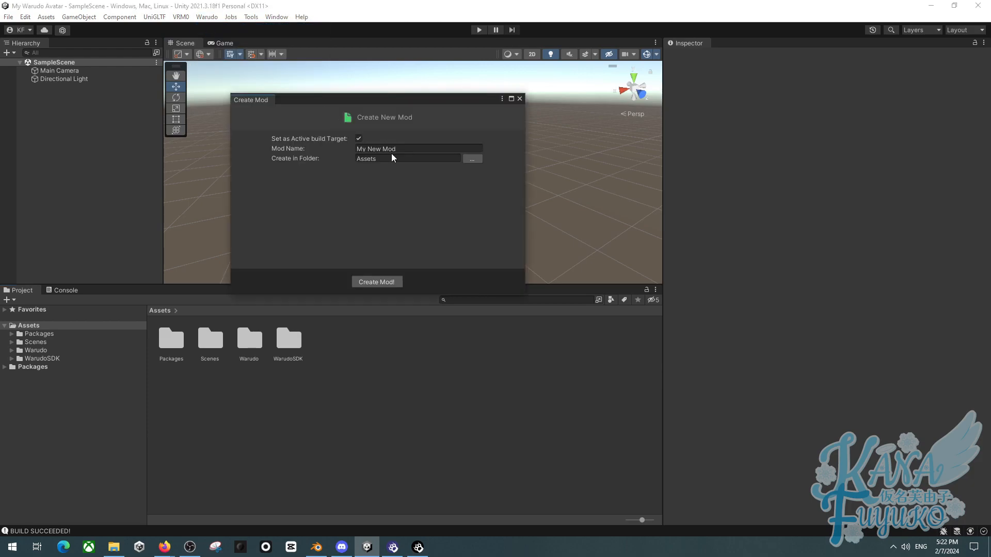
{"action": "key", "text": "ctrl+a"}
{"action": "type", "text": "My"}
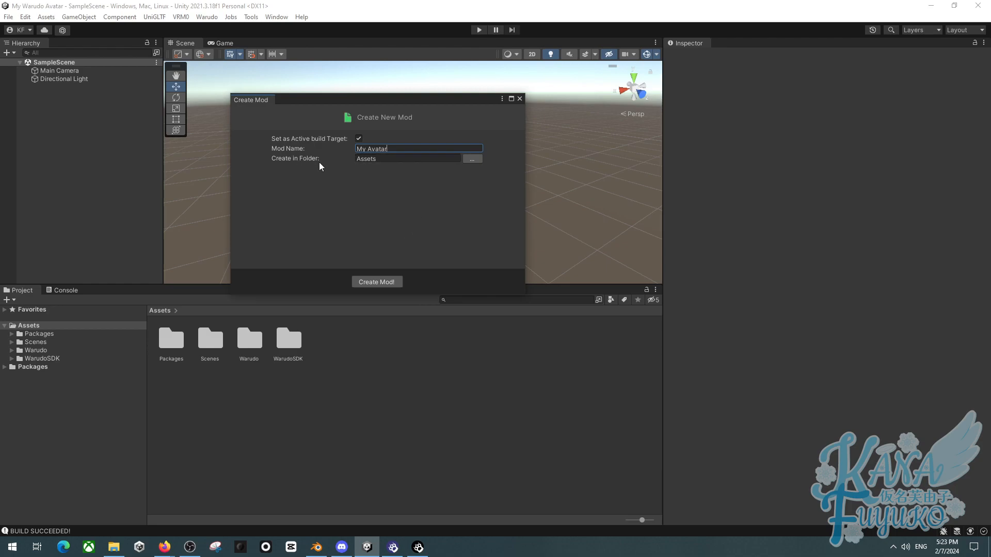
{"action": "left_click", "coordinate": [376, 282]}
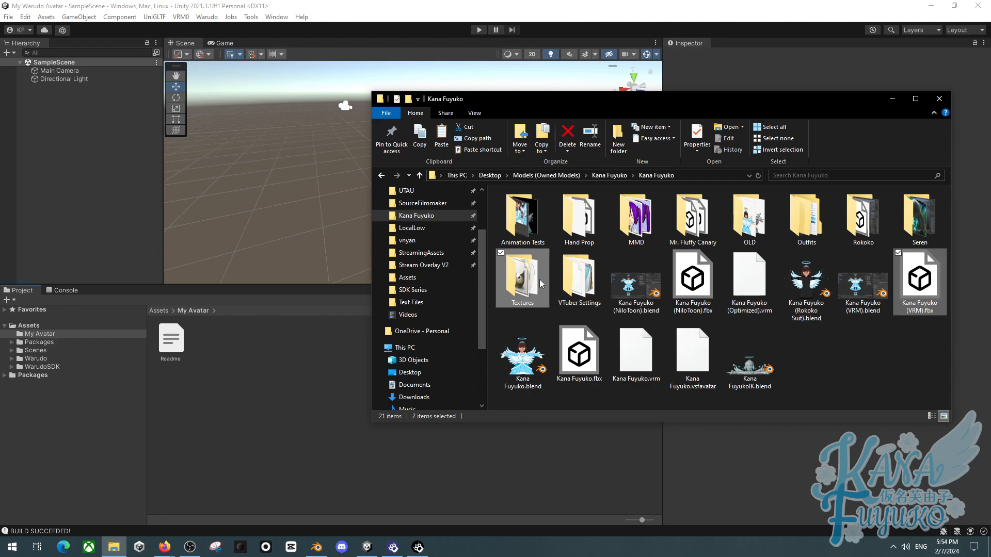
- Import Kana Fuyuko (VRM).fbx with its textures into the My Avatar folder and place it in the scene
{"action": "left_click_drag", "start_coordinate": [528, 281], "coordinate": [222, 360]}
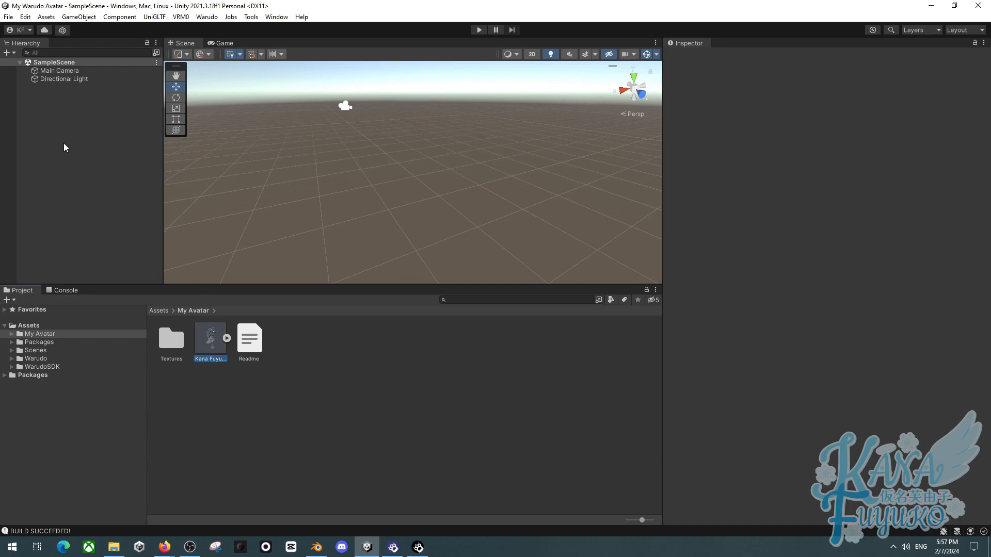
{"action": "left_click_drag", "start_coordinate": [63, 142], "coordinate": [60, 148]}
{"action": "left_click_drag", "start_coordinate": [70, 134], "coordinate": [70, 136]}
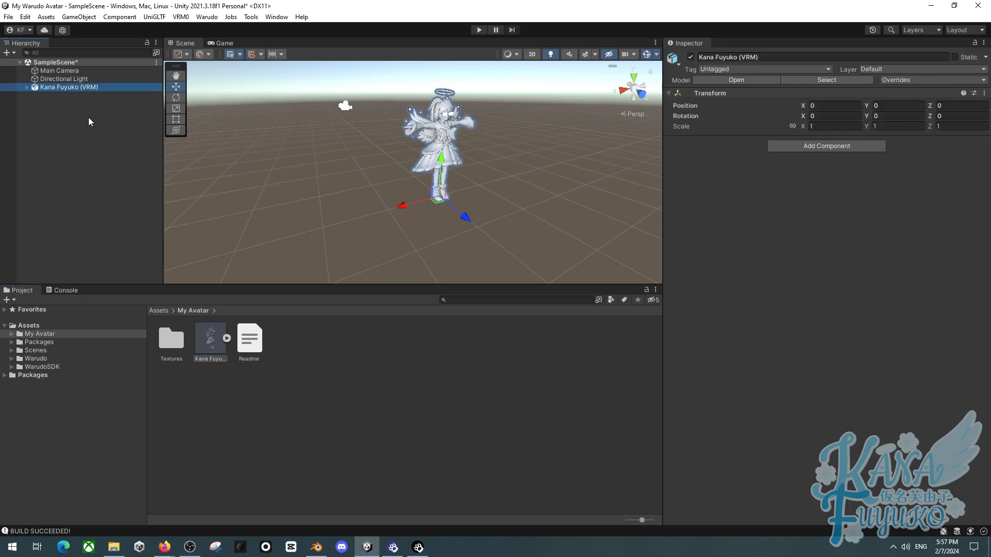
- Set the imported model's rig Animation Type to Humanoid and apply the import settings
{"action": "right_click_drag", "start_coordinate": [310, 142], "coordinate": [310, 117]}
{"action": "key", "text": "w"}
{"action": "key", "text": "d"}
{"action": "left_click", "coordinate": [207, 343]}
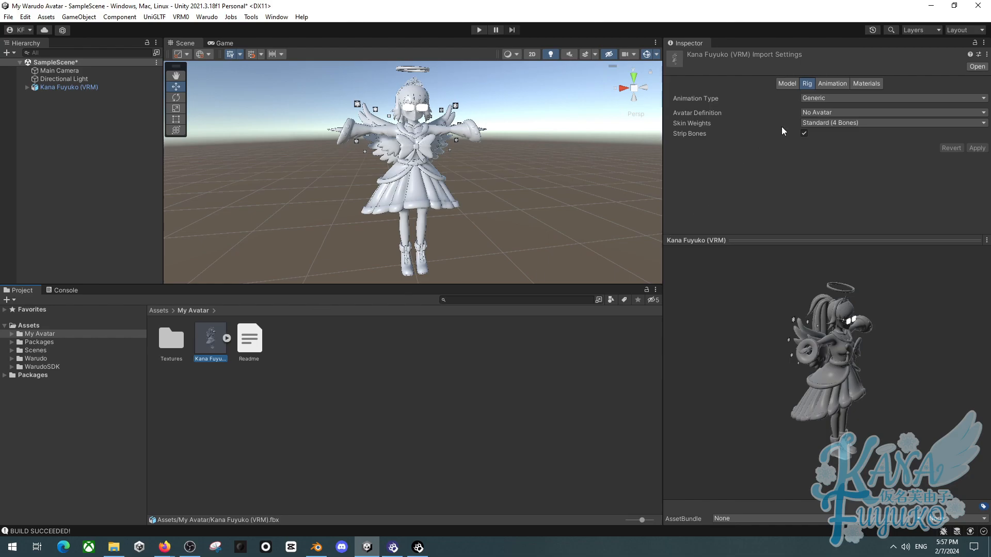
{"action": "left_click", "coordinate": [808, 84]}
{"action": "left_click", "coordinate": [819, 98]}
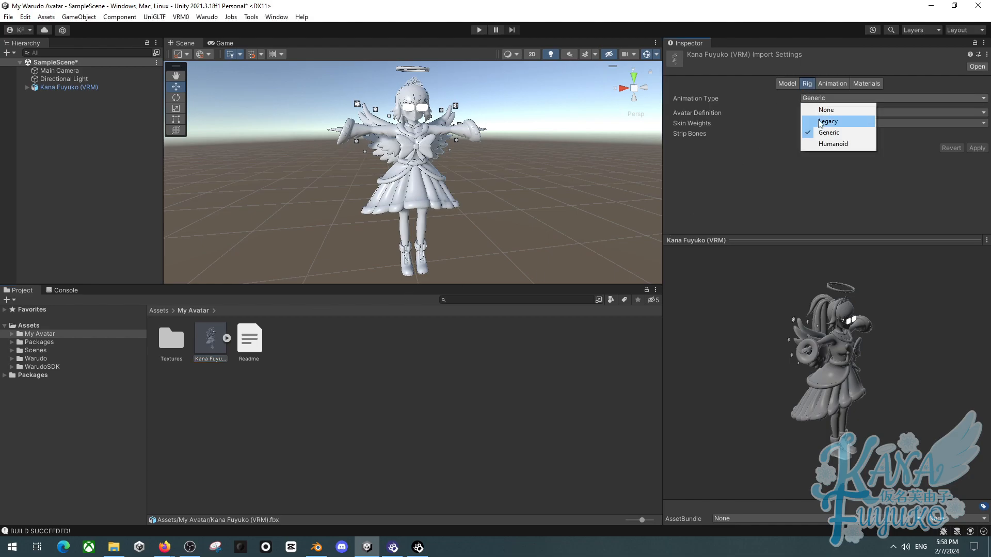
{"action": "left_click", "coordinate": [856, 145]}
{"action": "left_click", "coordinate": [975, 183]}
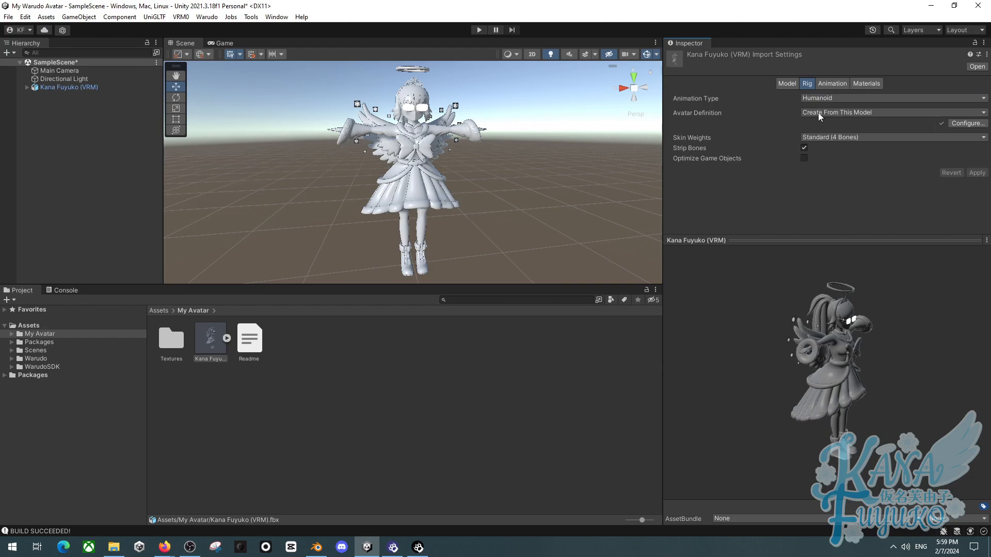
- Open the humanoid avatar configuration and examine the head bone mapping, including the Jaw bone
{"action": "left_click", "coordinate": [955, 123]}
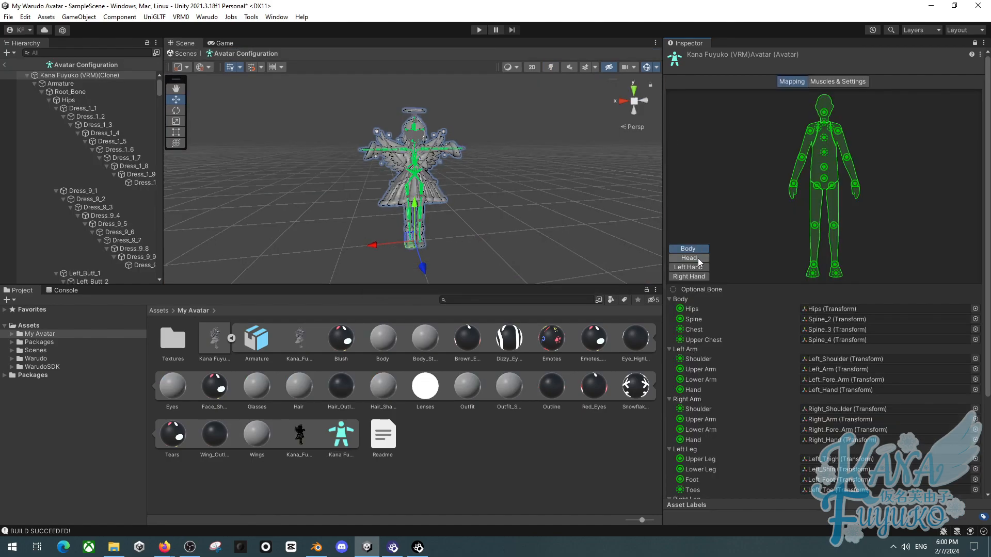
{"action": "left_click", "coordinate": [698, 258]}
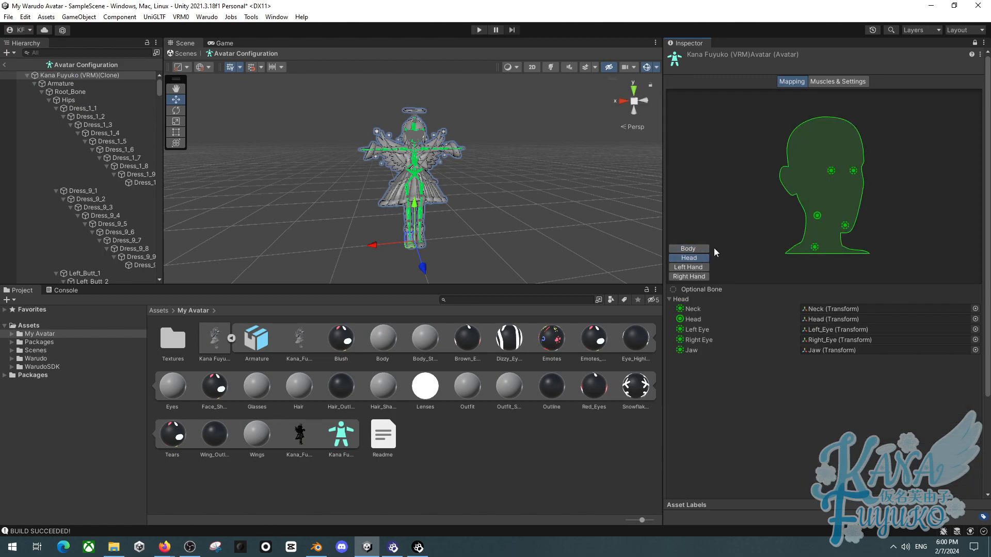
{"action": "left_click", "coordinate": [847, 226]}
{"action": "right_click_drag", "start_coordinate": [419, 210], "coordinate": [499, 189]}
{"action": "key", "text": "w"}
{"action": "key", "text": "s"}
{"action": "key", "text": "w"}
{"action": "key", "text": "s"}
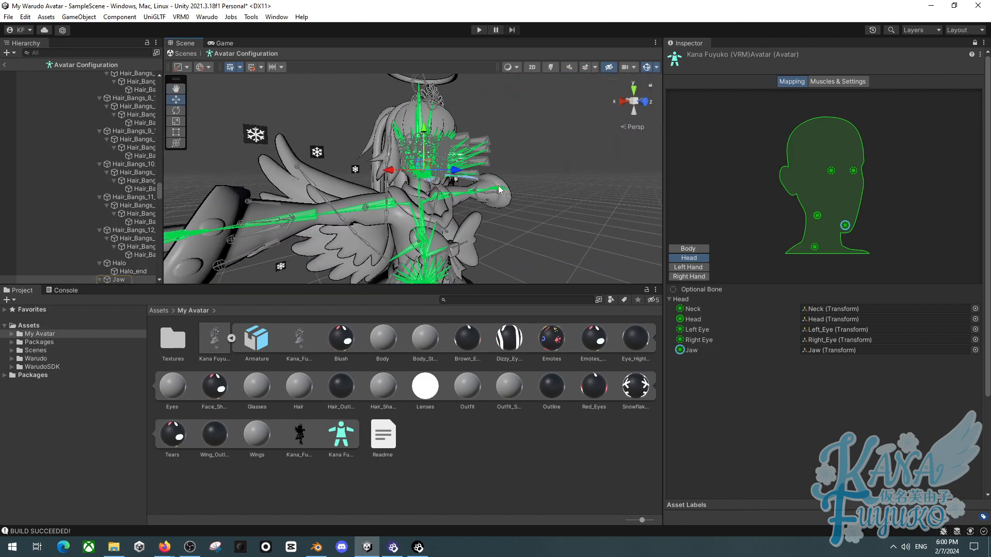
- Clear the Jaw bone assignment in the head mapping, then review the left-hand finger and head bone assignments
{"action": "left_click", "coordinate": [846, 227]}
{"action": "key", "text": "Delete"}
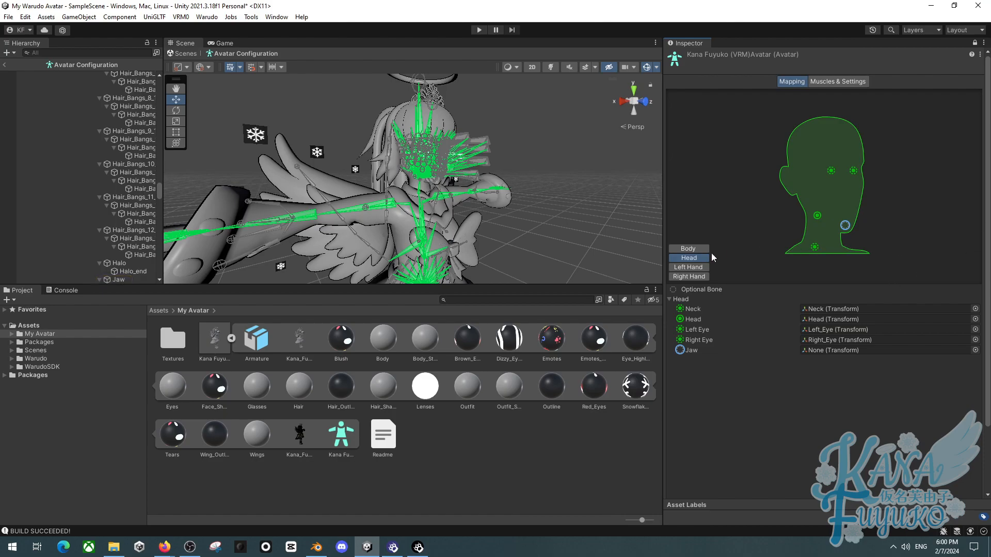
{"action": "left_click", "coordinate": [691, 267]}
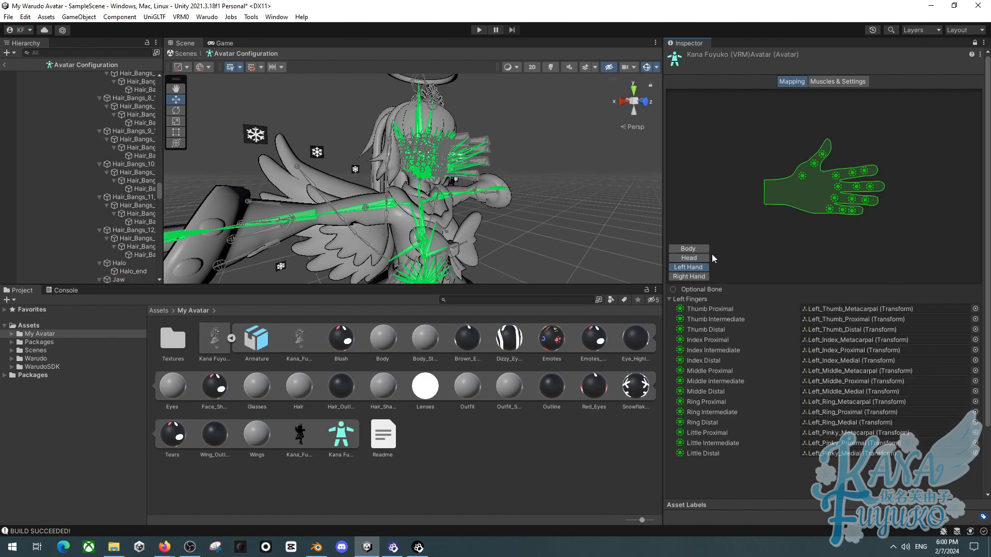
{"action": "left_click", "coordinate": [835, 199]}
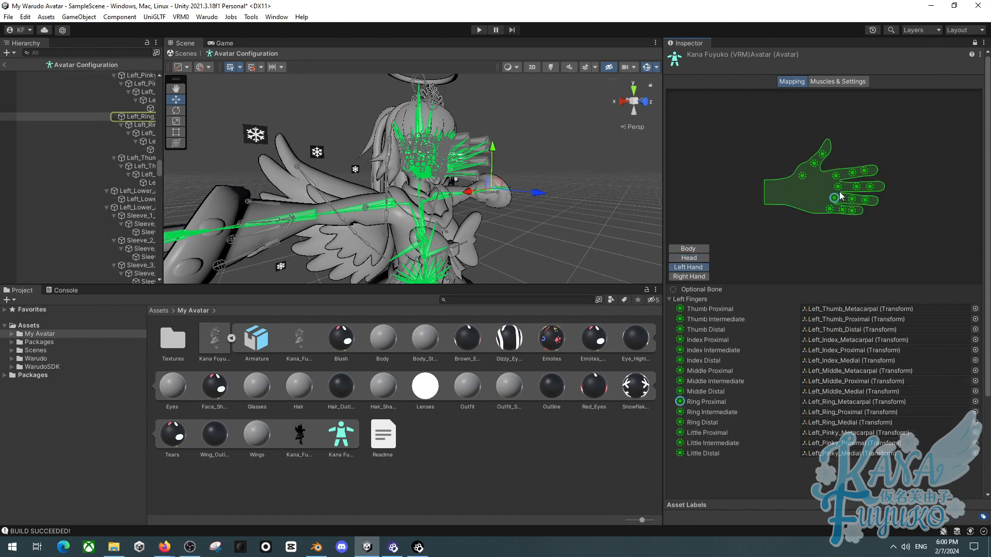
{"action": "left_click", "coordinate": [837, 186]}
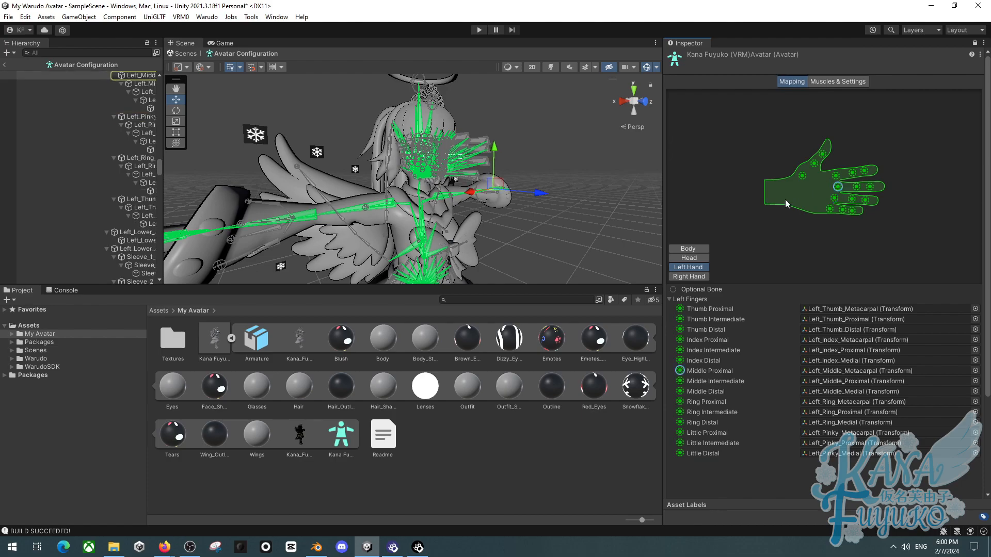
{"action": "left_click", "coordinate": [708, 257]}
{"action": "left_click", "coordinate": [853, 170]}
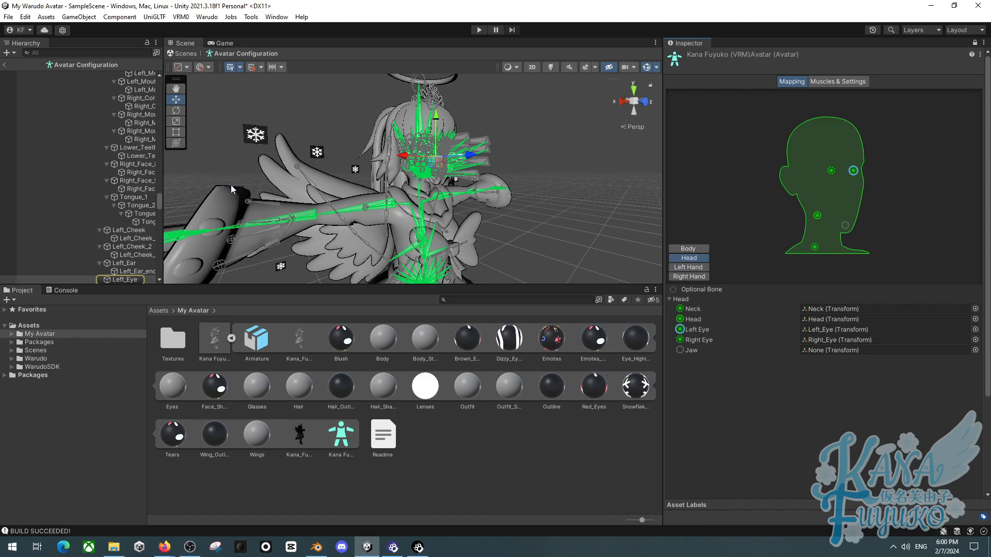
- Examine the body, arm and leg bone assignments by selecting mapped bones and orbiting around the model
{"action": "right_click_drag", "start_coordinate": [320, 117], "coordinate": [273, 126]}
{"action": "left_click_drag", "start_coordinate": [166, 162], "coordinate": [251, 162]}
{"action": "left_click_drag", "start_coordinate": [513, 176], "coordinate": [356, 167], "text": "alt"}
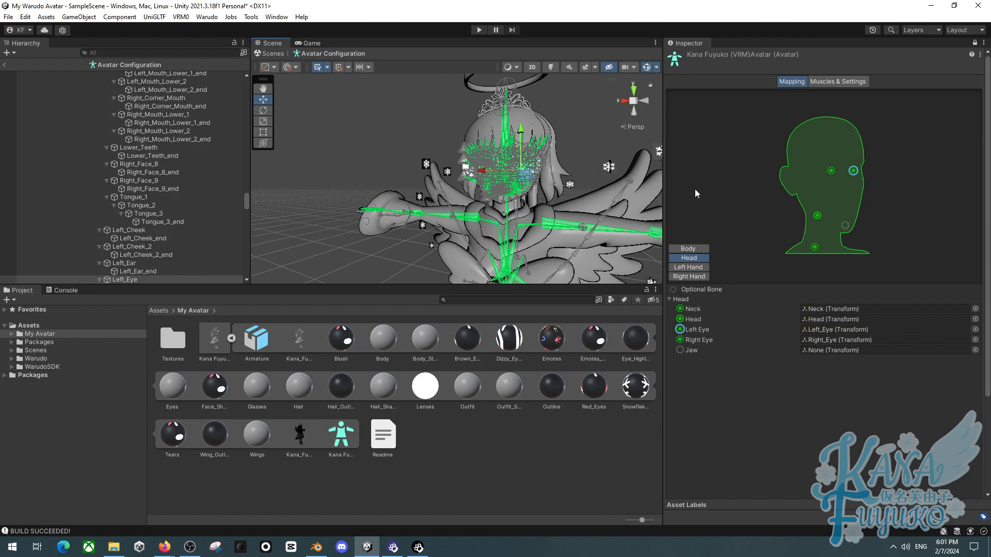
{"action": "left_click_drag", "start_coordinate": [581, 222], "coordinate": [526, 229], "text": "alt"}
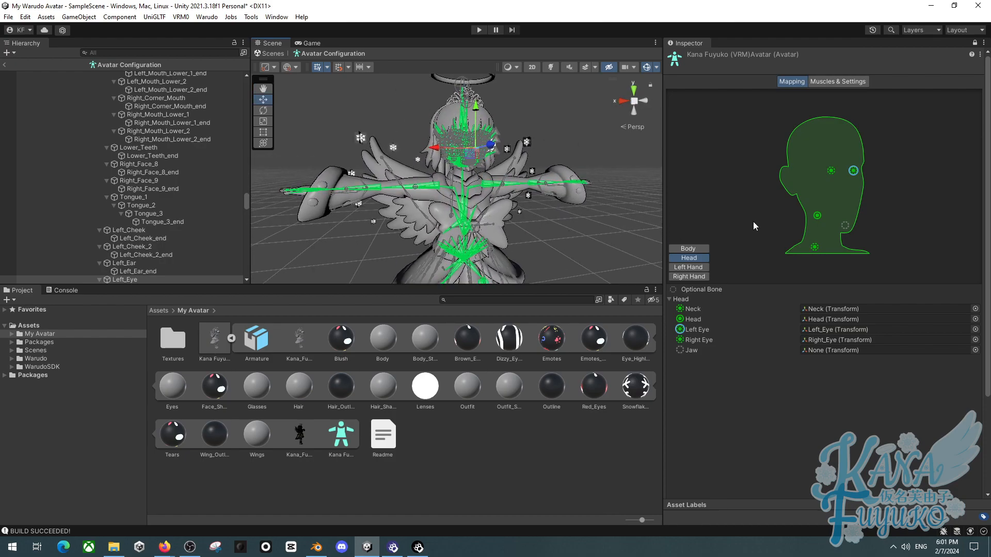
{"action": "left_click", "coordinate": [687, 267]}
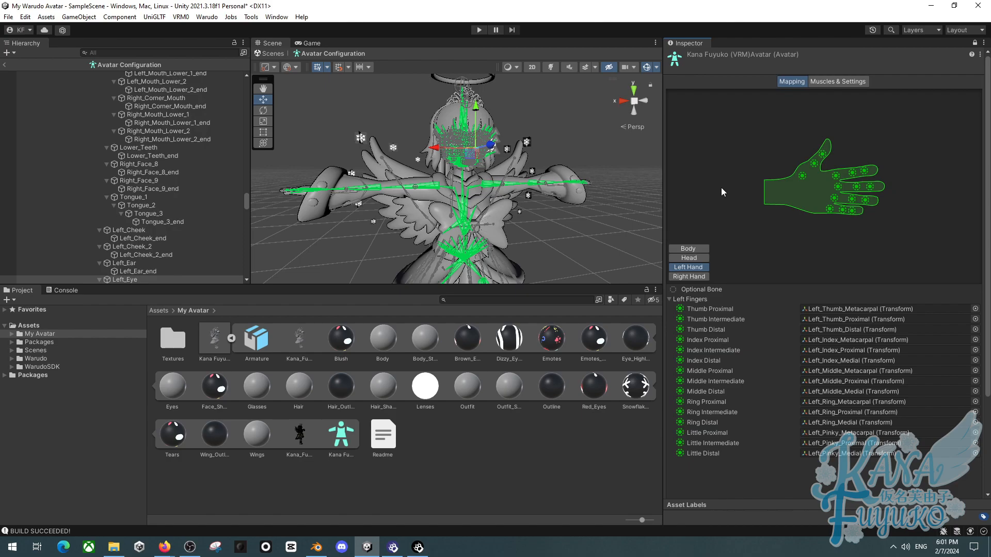
{"action": "left_click", "coordinate": [705, 257]}
{"action": "left_click", "coordinate": [688, 247]}
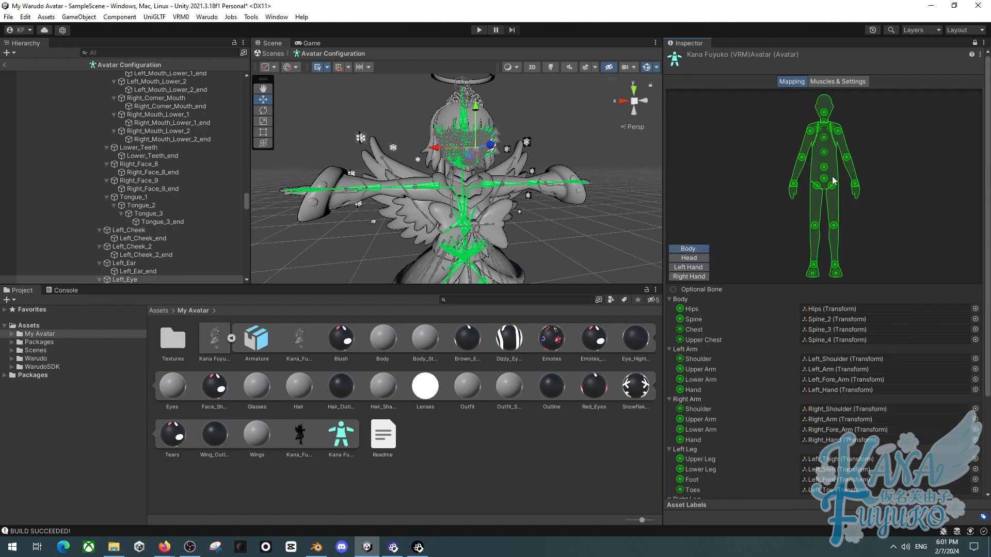
{"action": "left_click", "coordinate": [694, 268]}
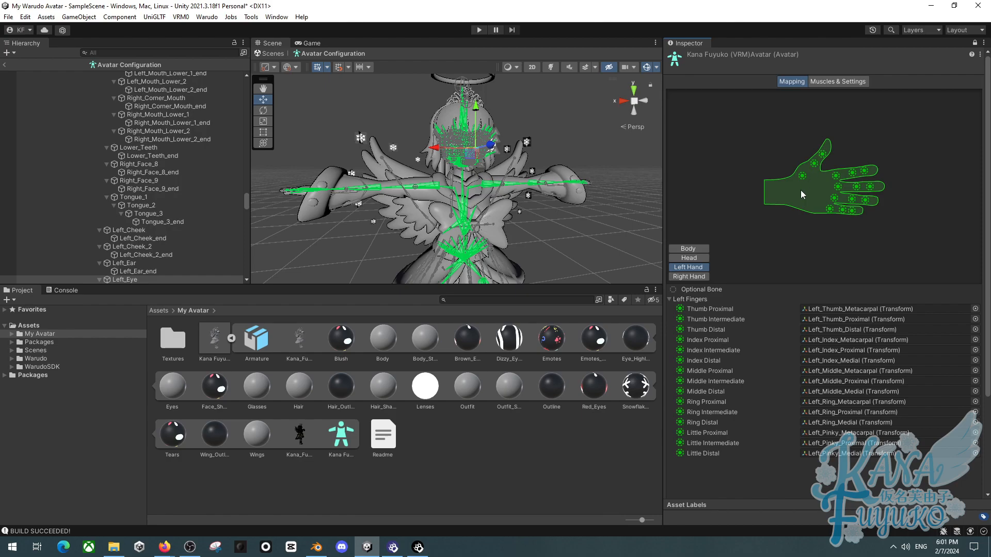
{"action": "left_click", "coordinate": [679, 249]}
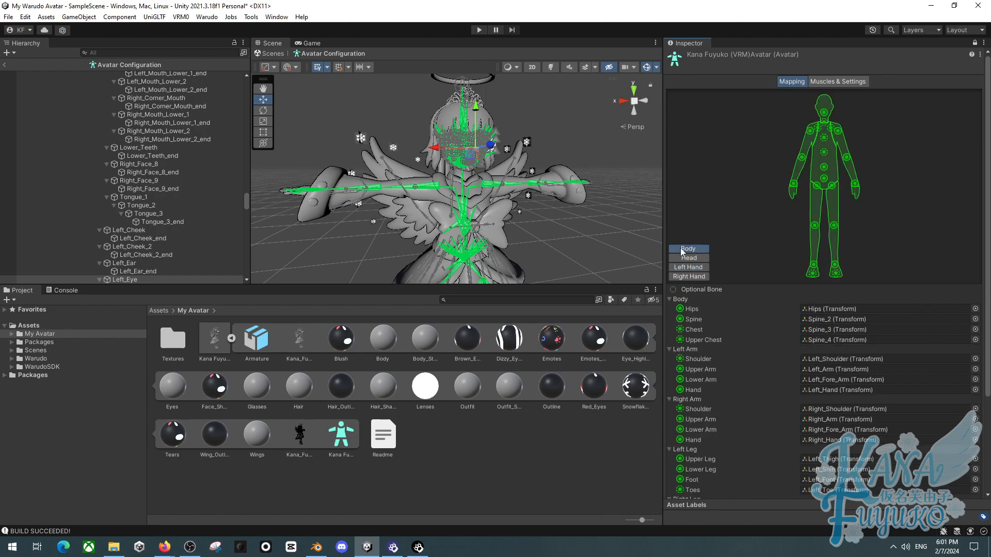
{"action": "left_click", "coordinate": [835, 226]}
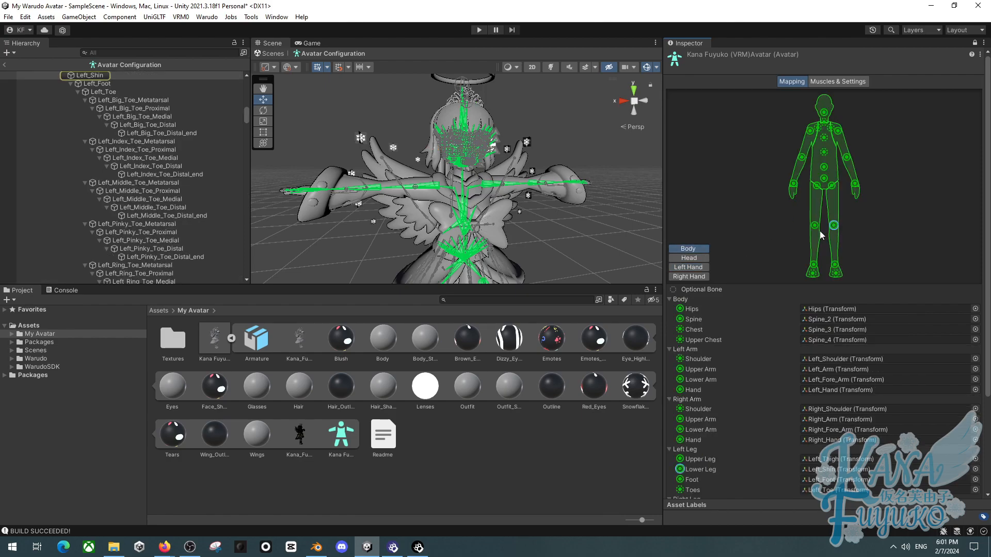
{"action": "left_click", "coordinate": [814, 226]}
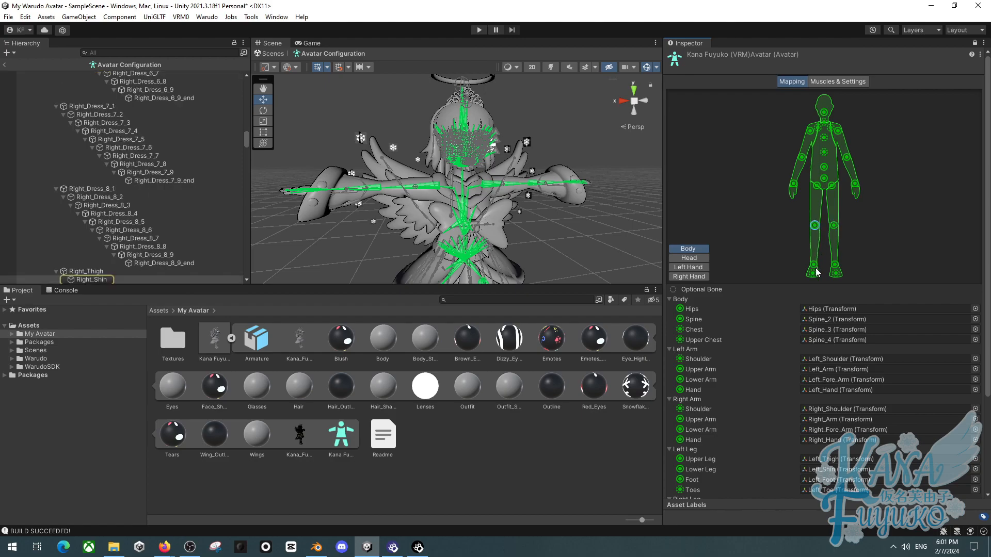
{"action": "left_click", "coordinate": [794, 185]}
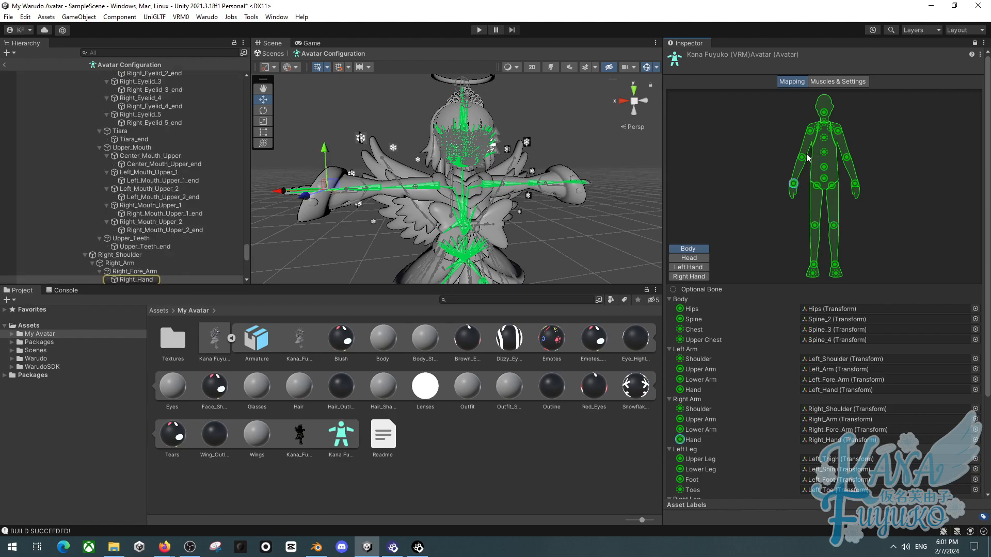
{"action": "left_click", "coordinate": [810, 131]}
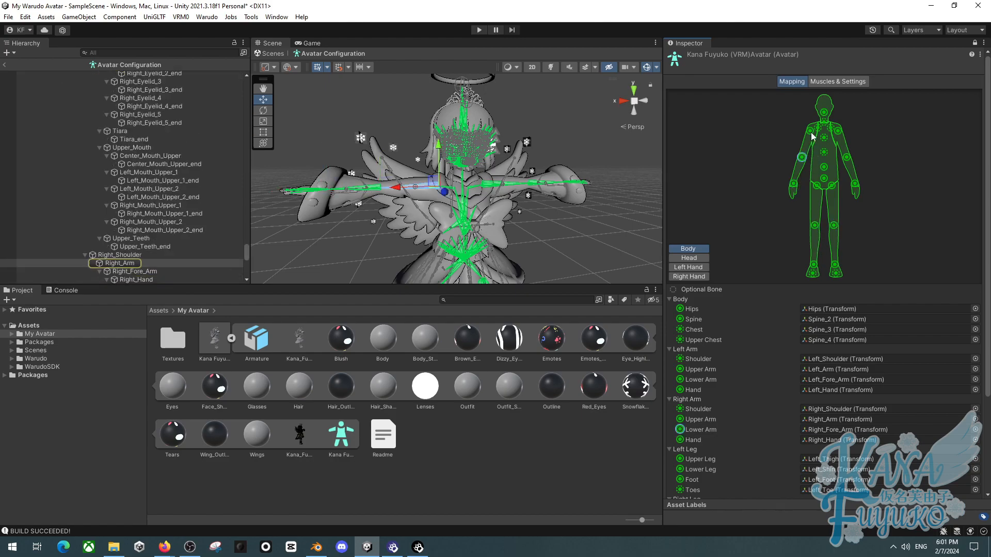
{"action": "left_click", "coordinate": [801, 157]}
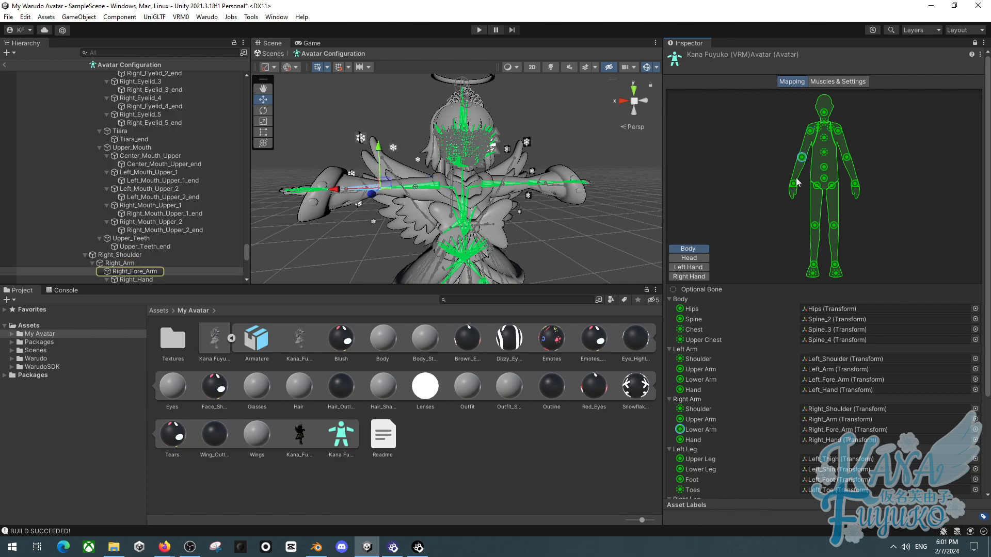
{"action": "left_click", "coordinate": [795, 186]}
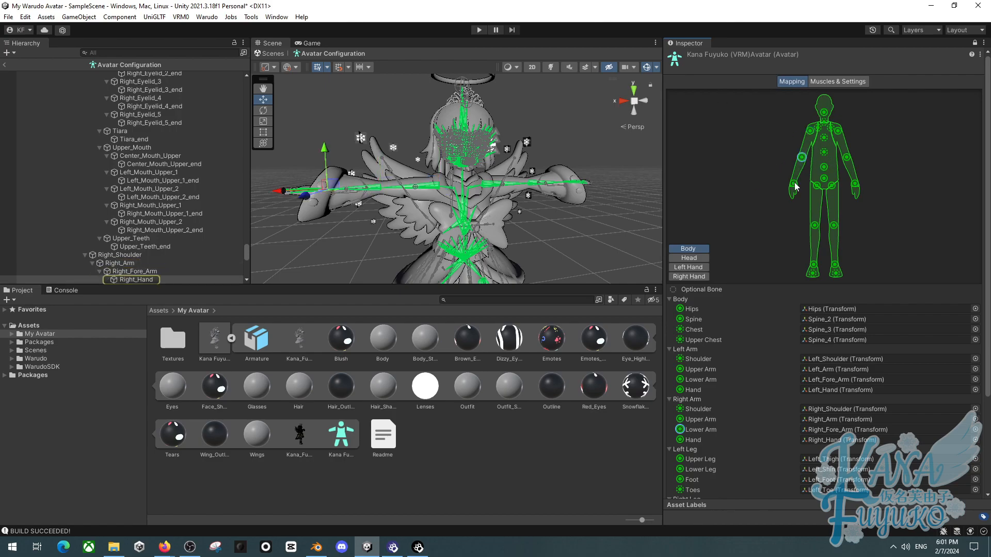
{"action": "left_click", "coordinate": [825, 177]}
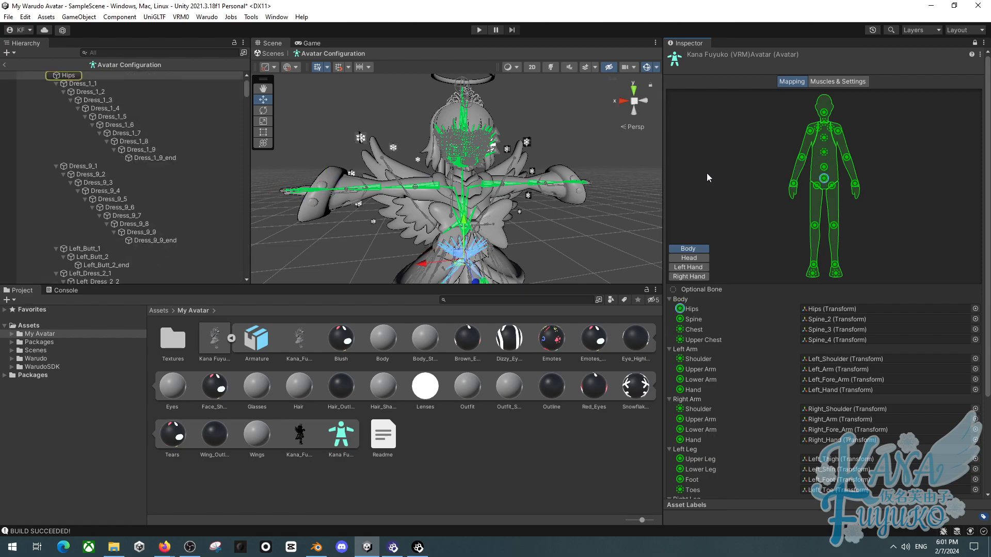
{"action": "mouse_move", "coordinate": [534, 197]}
{"action": "right_mouse_down"}
{"action": "mouse_move", "coordinate": [529, 227]}
{"action": "mouse_move", "coordinate": [534, 196]}
{"action": "mouse_move", "coordinate": [534, 206]}
{"action": "right_mouse_up"}
{"action": "key", "text": "s"}
{"action": "key", "text": "w"}
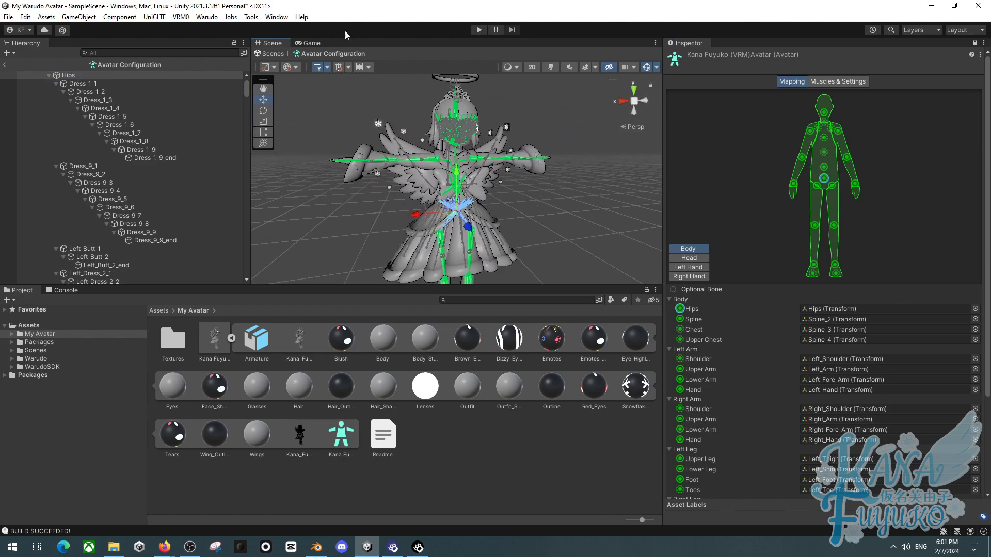
- Inspect the left hand's finger bone assignments up close in the scene view
{"action": "left_click", "coordinate": [688, 267]}
{"action": "right_click_drag", "start_coordinate": [482, 180], "coordinate": [320, 369]}
{"action": "key", "text": "w"}
{"action": "key", "text": "s"}
{"action": "key", "text": "w"}
{"action": "key", "text": "a"}
{"action": "key", "text": "w"}
{"action": "key", "text": "s"}
{"action": "key", "text": "w"}
{"action": "key", "text": "s"}
{"action": "key", "text": "w"}
{"action": "left_click", "coordinate": [836, 177]}
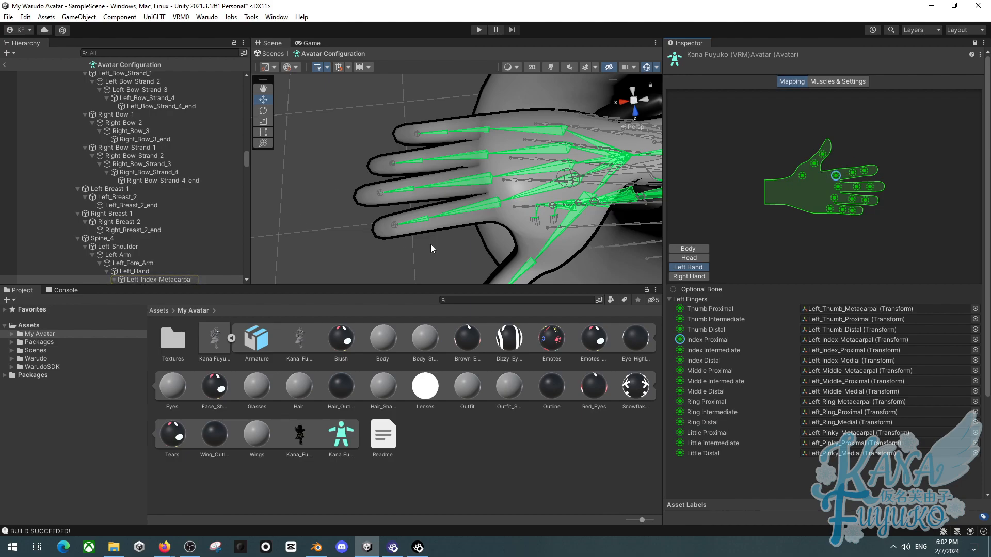
{"action": "right_click_drag", "start_coordinate": [611, 221], "coordinate": [527, 242]}
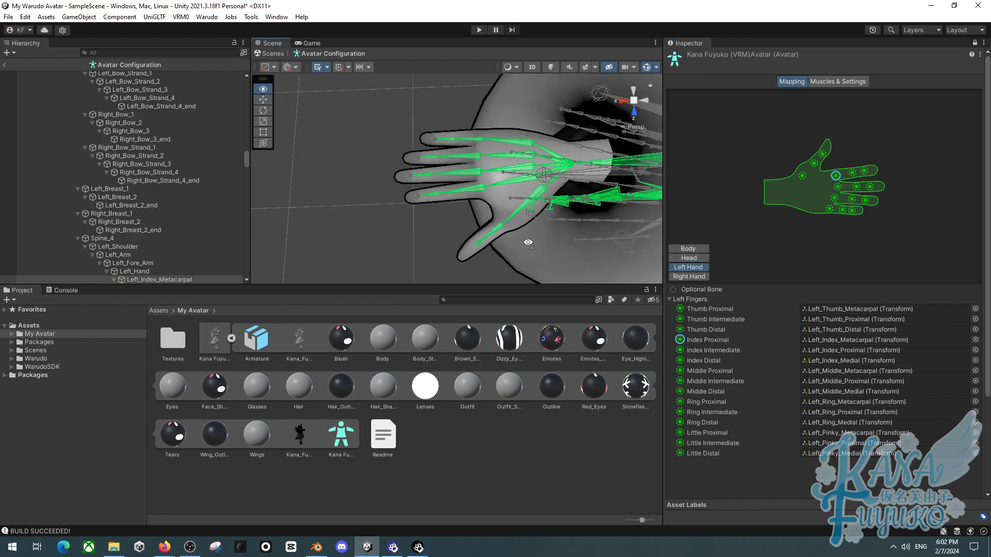
{"action": "left_click", "coordinate": [499, 122]}
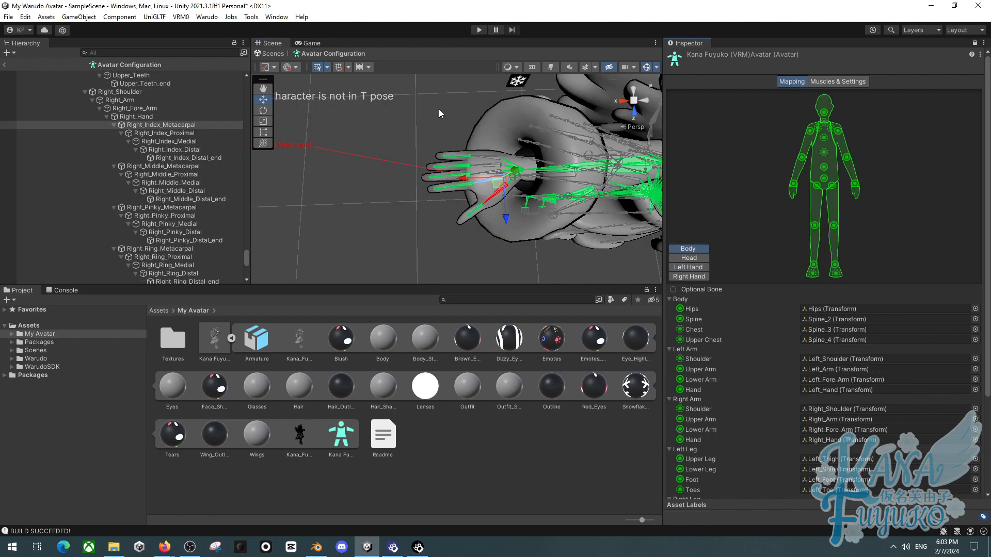
{"action": "left_click", "coordinate": [688, 267]}
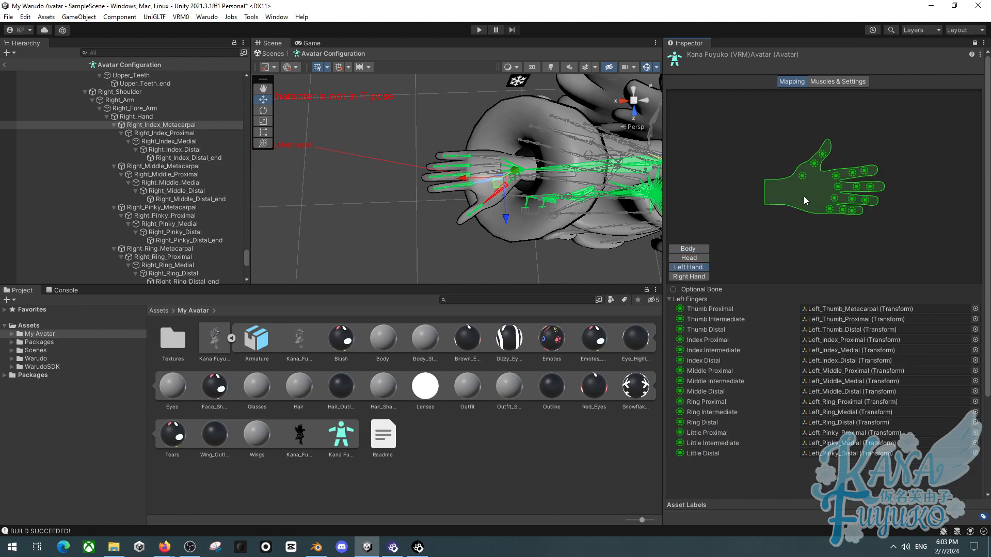
{"action": "left_click", "coordinate": [836, 176]}
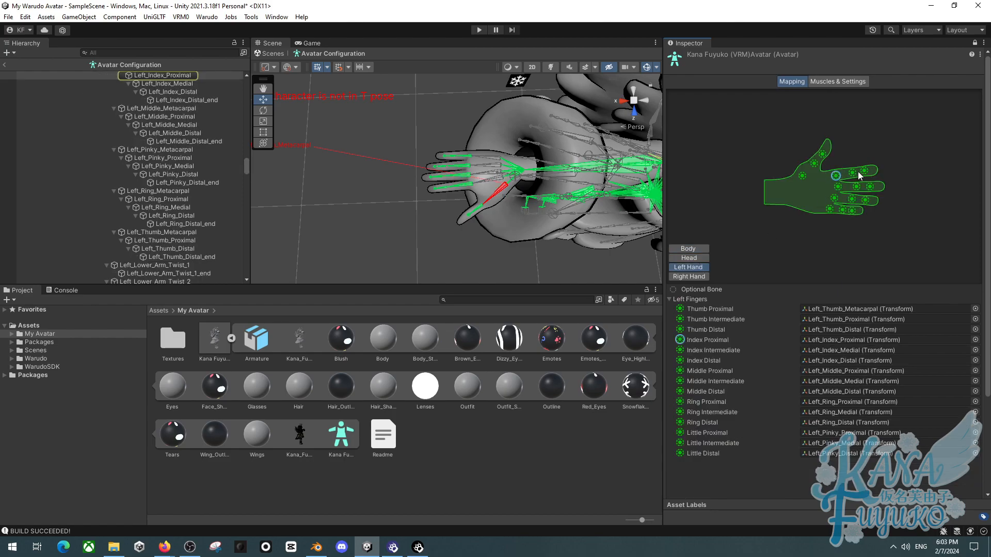
{"action": "left_click", "coordinate": [864, 171]}
{"action": "left_click_drag", "start_coordinate": [485, 182], "coordinate": [436, 112], "text": "alt"}
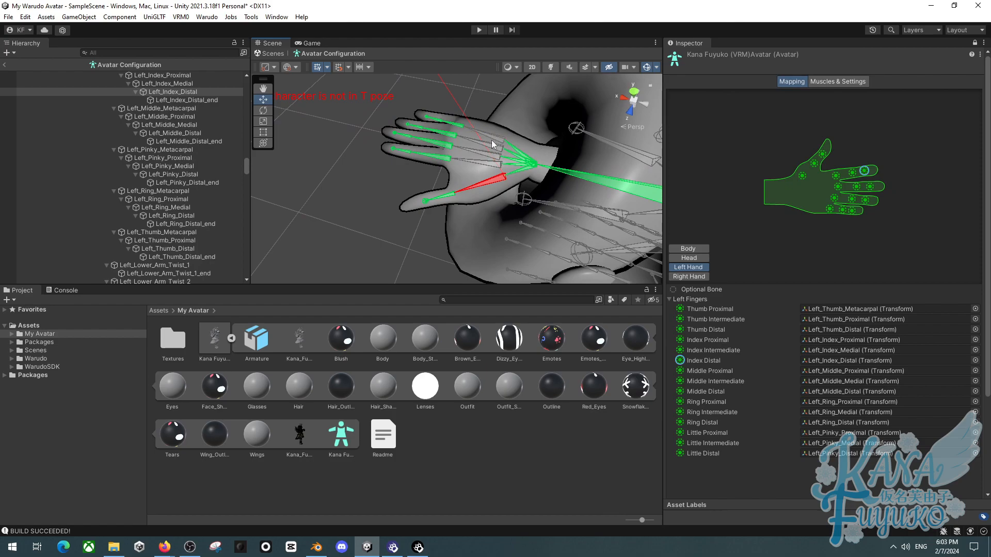
{"action": "left_click_drag", "start_coordinate": [491, 147], "coordinate": [415, 172], "text": "alt"}
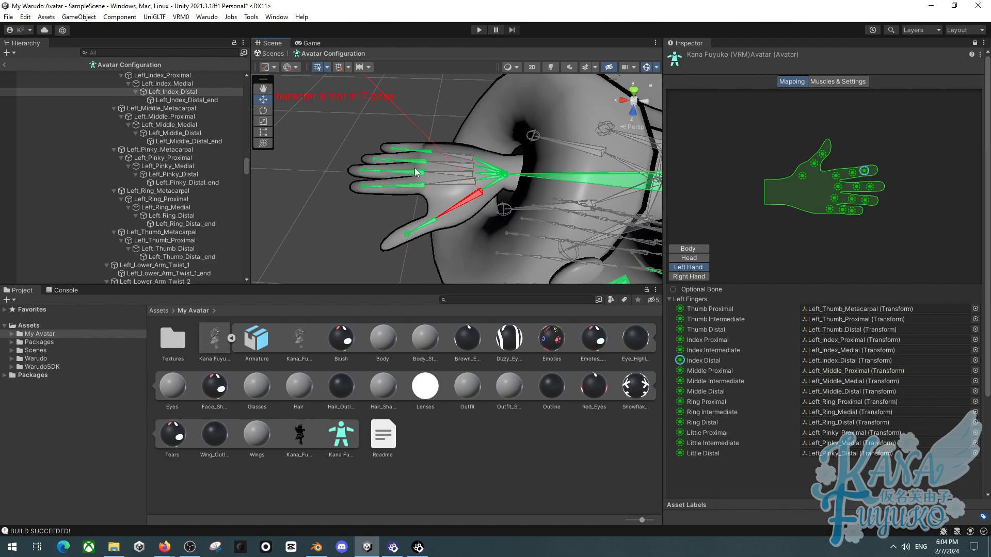
{"action": "left_click", "coordinate": [190, 115]}
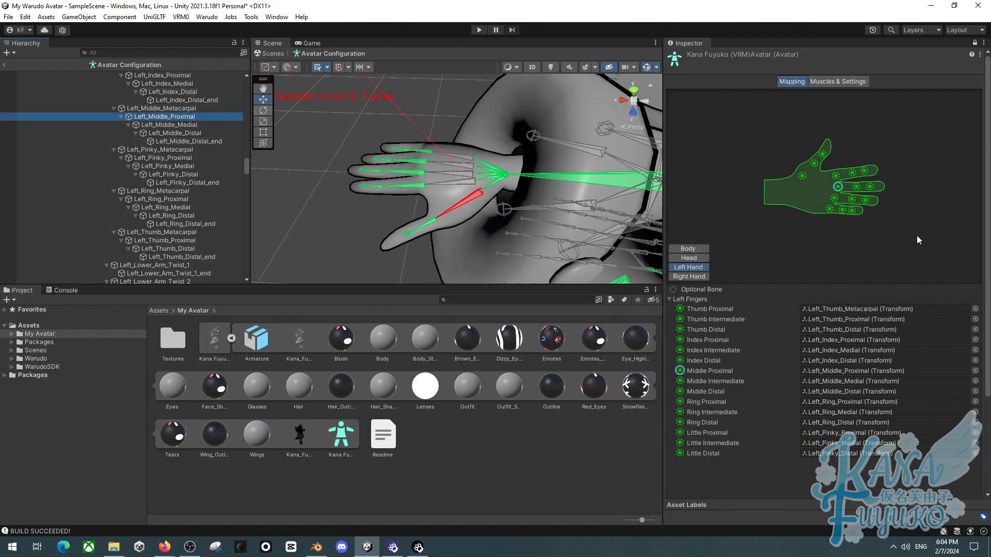
{"action": "left_click_drag", "start_coordinate": [615, 204], "coordinate": [665, 133], "text": "alt"}
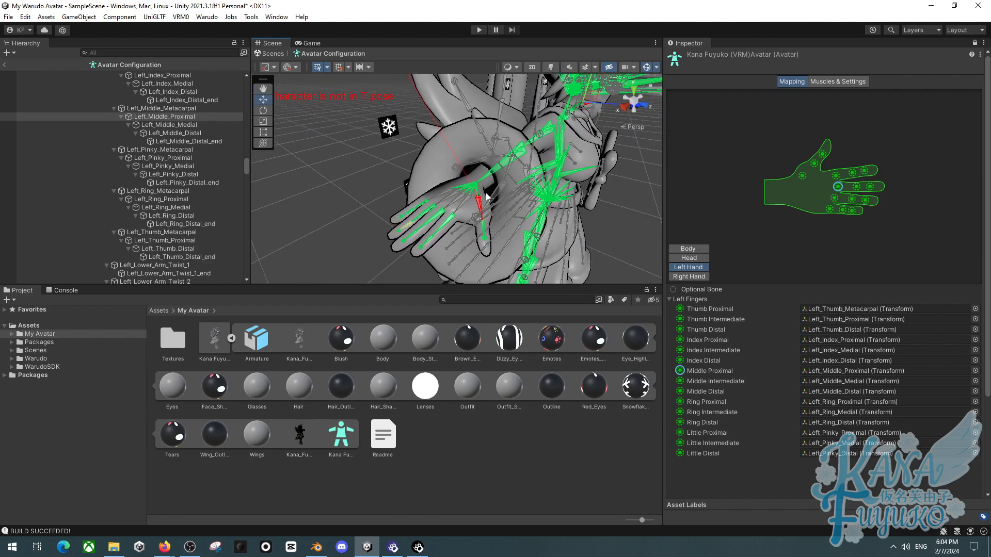
{"action": "left_click_drag", "start_coordinate": [516, 189], "coordinate": [355, 105], "text": "alt"}
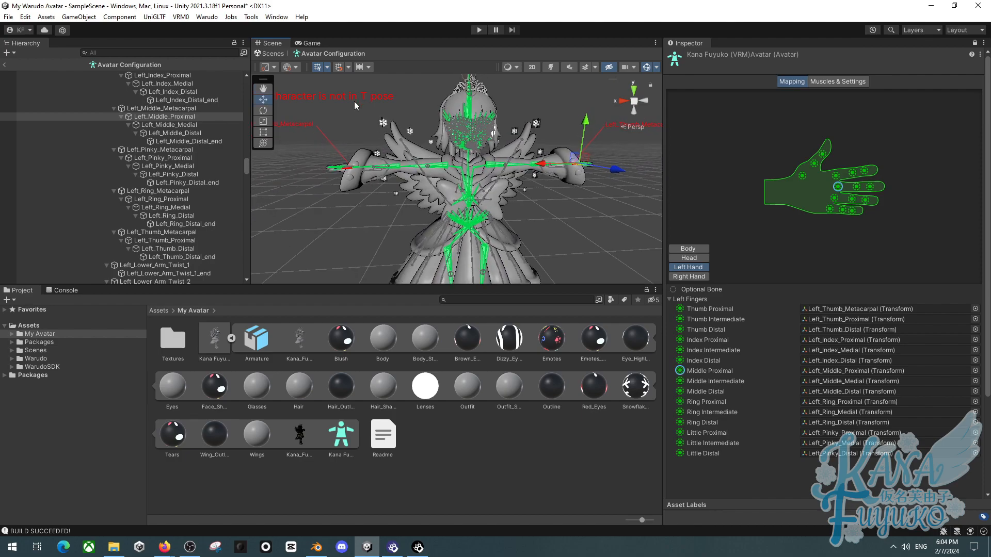
{"action": "left_click", "coordinate": [689, 276]}
{"action": "left_click", "coordinate": [698, 249]}
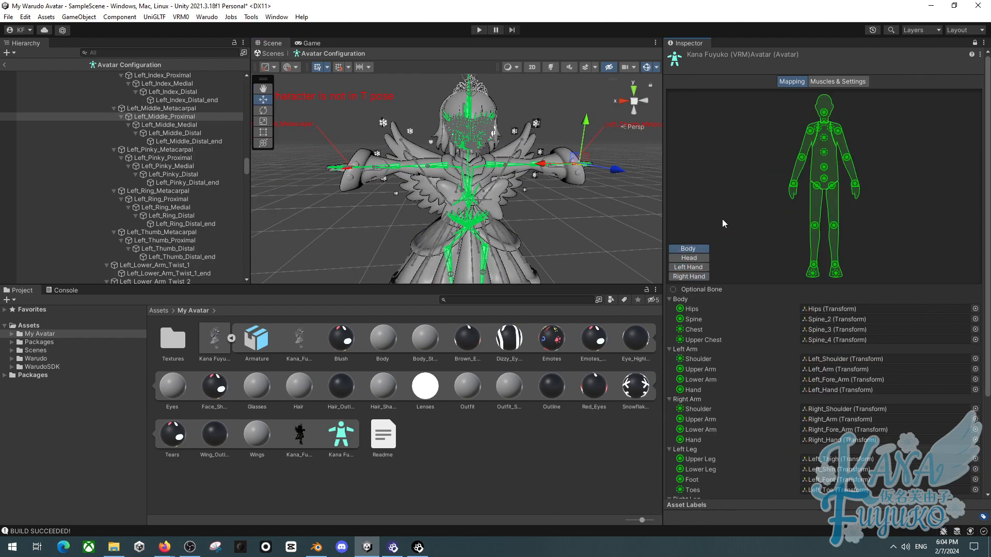
- Enforce a T-pose on the avatar from the pose options of the avatar configuration
{"action": "left_click_drag", "start_coordinate": [359, 162], "coordinate": [356, 117], "text": "alt"}
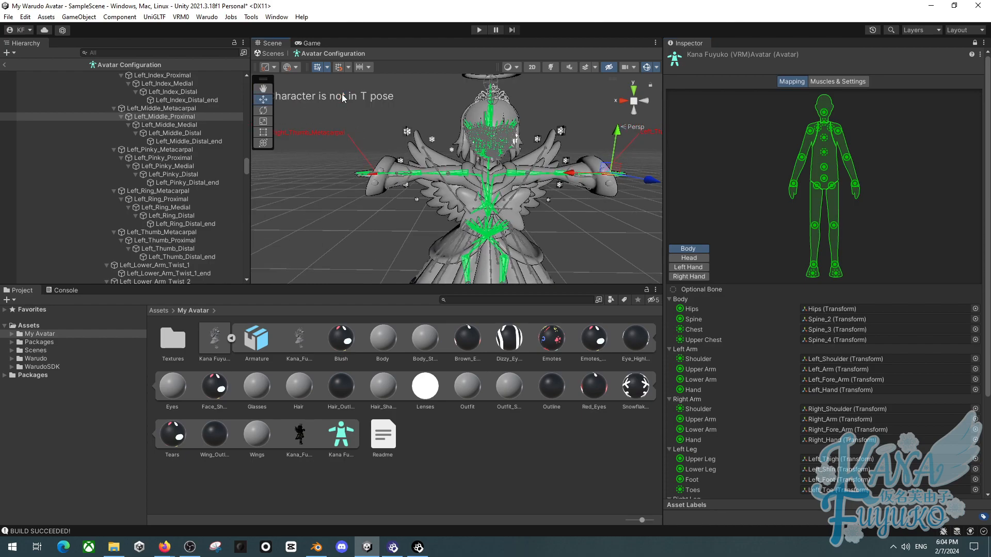
{"action": "scroll", "coordinate": [791, 258], "scroll_direction": "down", "scroll_amount": 4}
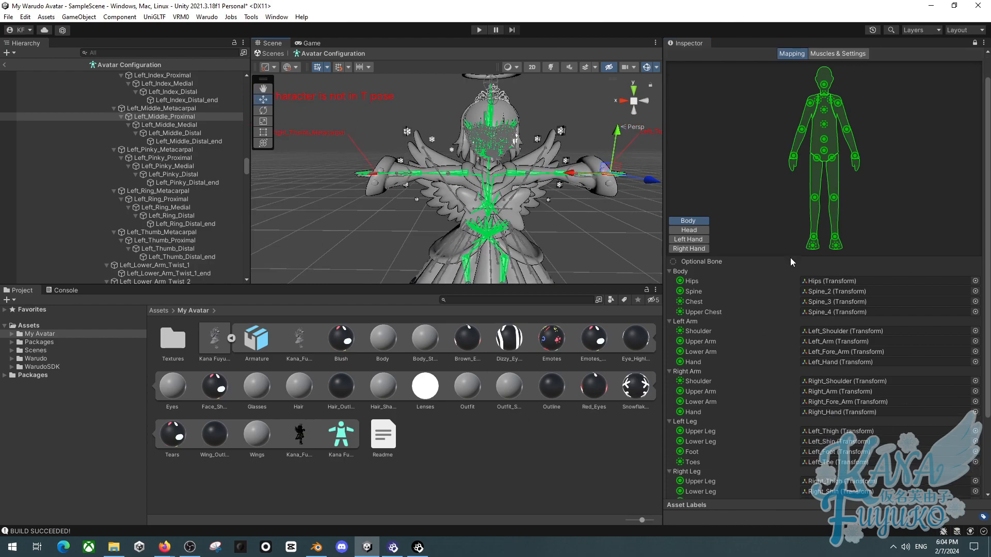
{"action": "scroll", "coordinate": [775, 251], "scroll_direction": "down", "scroll_amount": 1}
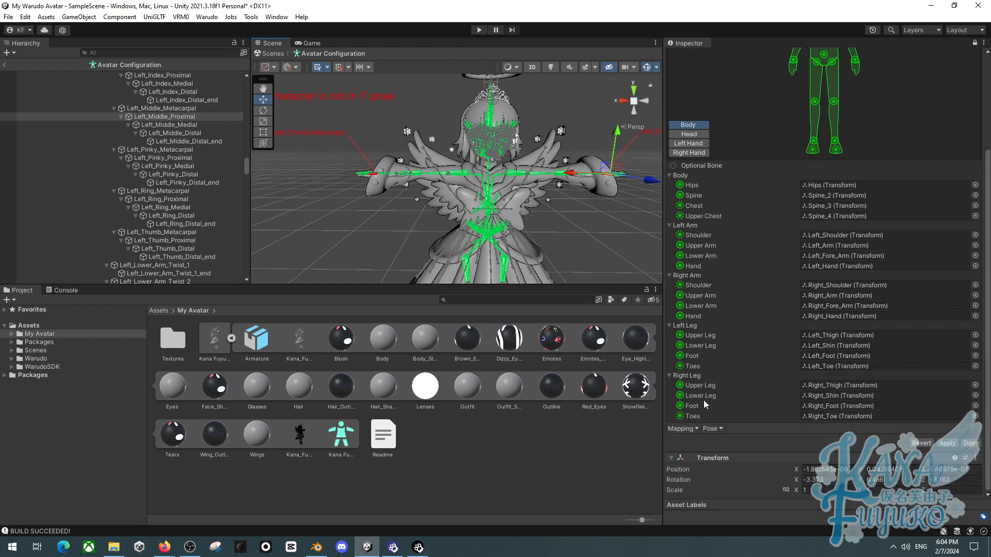
{"action": "left_click", "coordinate": [712, 432]}
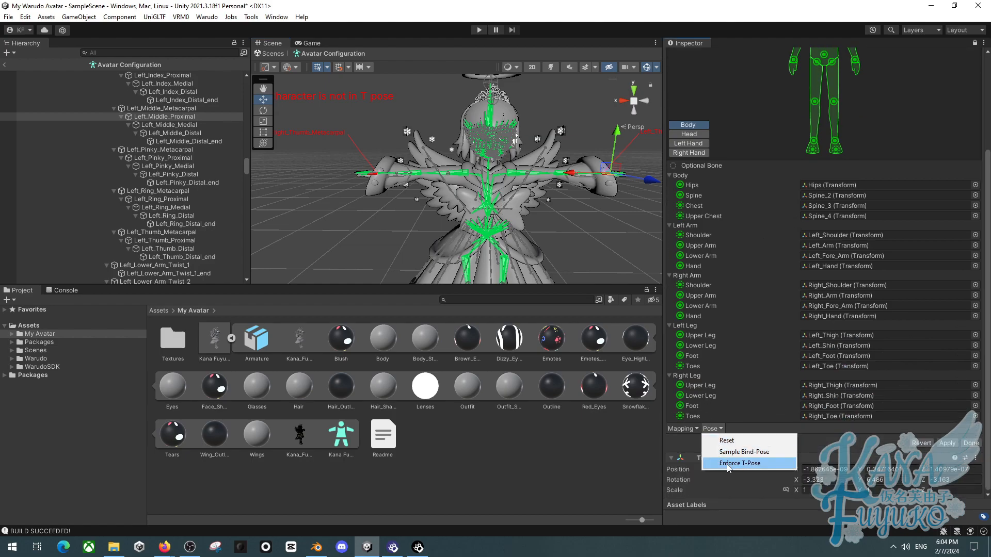
{"action": "left_click", "coordinate": [725, 443]}
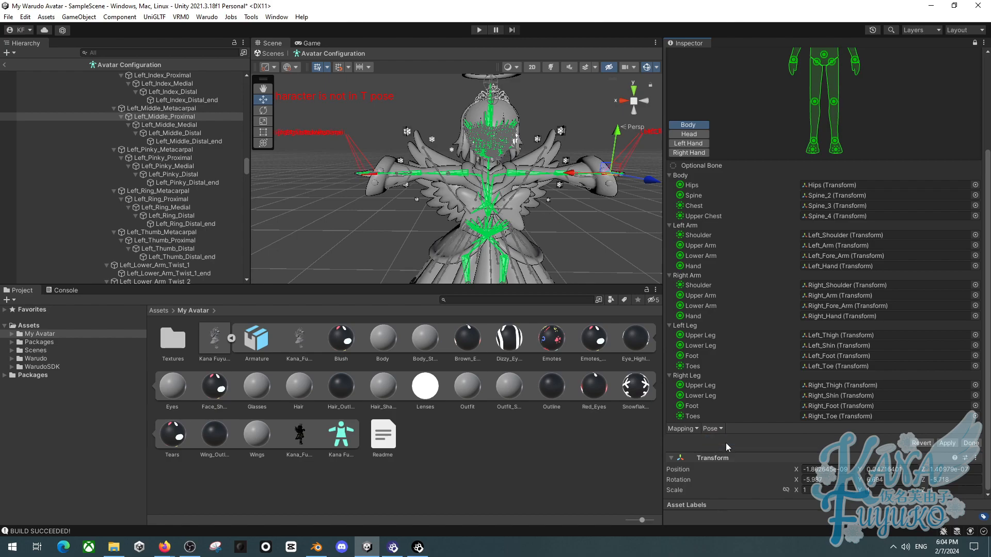
- Finish the avatar configuration and apply the pending import settings for the Kana Fuyuko (VRM).fbx model
{"action": "left_click_drag", "start_coordinate": [348, 172], "coordinate": [401, 165], "text": "alt"}
{"action": "left_click", "coordinate": [712, 429]}
{"action": "left_click", "coordinate": [726, 464]}
{"action": "right_click_drag", "start_coordinate": [548, 224], "coordinate": [479, 230]}
{"action": "key", "text": "f"}
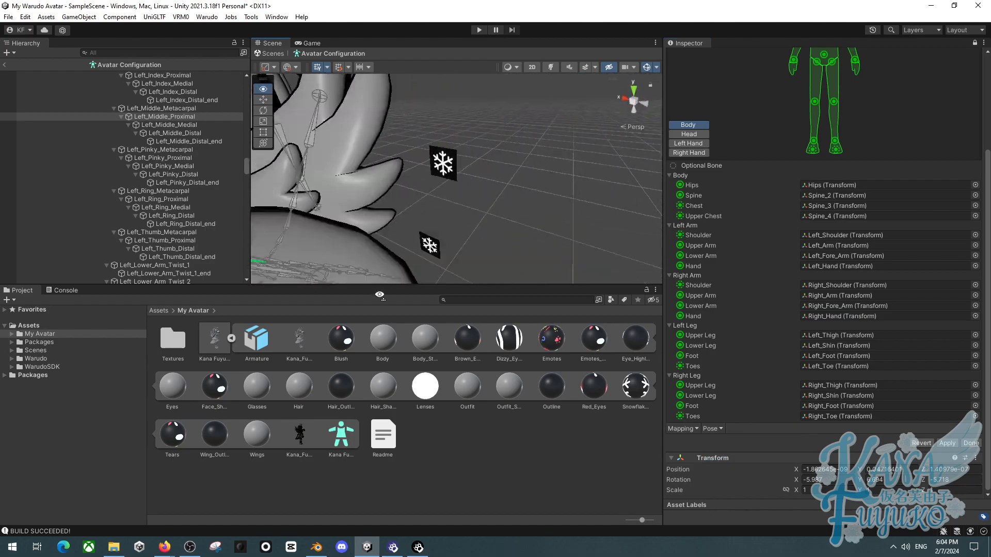
{"action": "right_click_drag", "start_coordinate": [345, 358], "coordinate": [429, 268]}
{"action": "right_click_drag", "start_coordinate": [500, 223], "coordinate": [599, 191]}
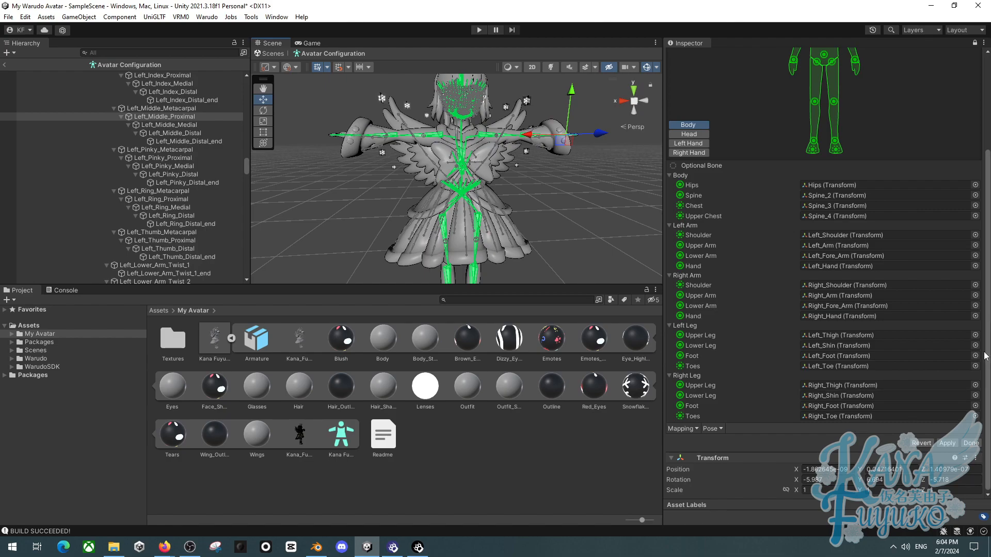
{"action": "left_click", "coordinate": [972, 441]}
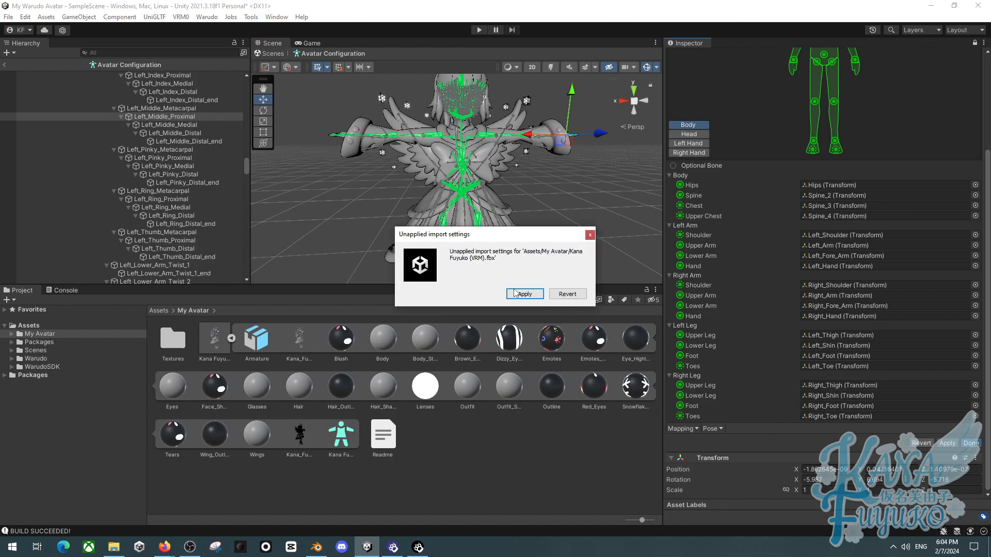
{"action": "left_click", "coordinate": [524, 292]}
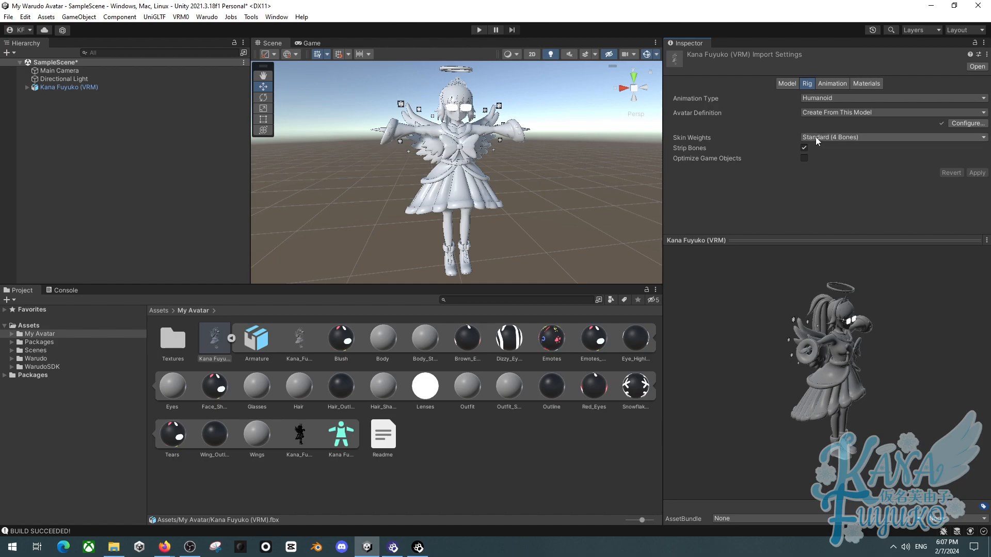
- Enable Legacy Blend Shape Normals in the model's import settings and apply the change
{"action": "left_click", "coordinate": [781, 86]}
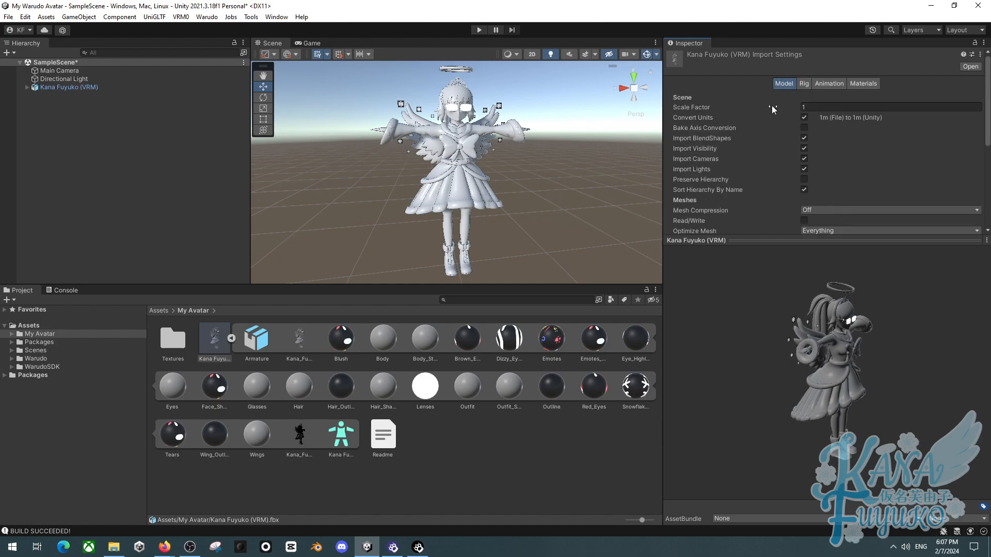
{"action": "left_click_drag", "start_coordinate": [761, 241], "coordinate": [734, 392]}
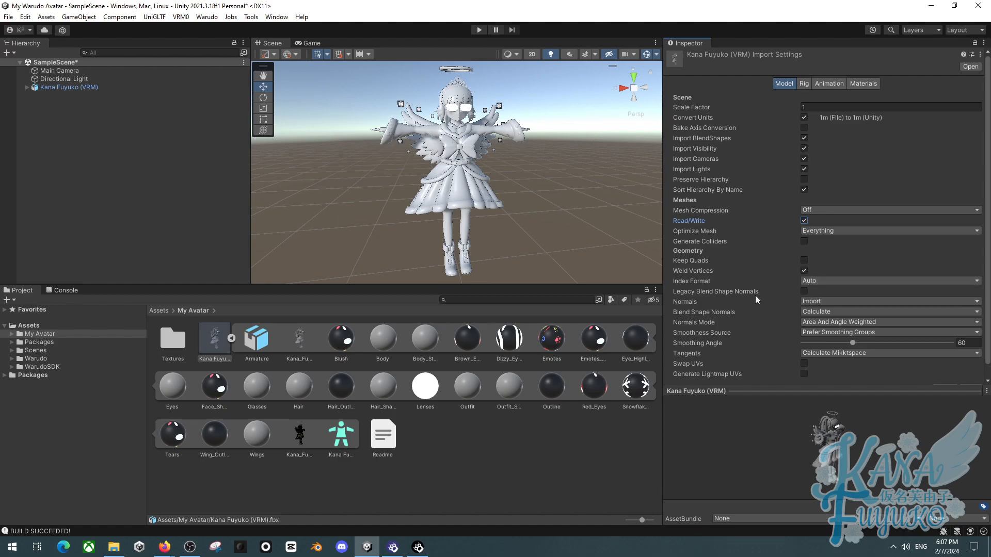
{"action": "left_click", "coordinate": [804, 291]}
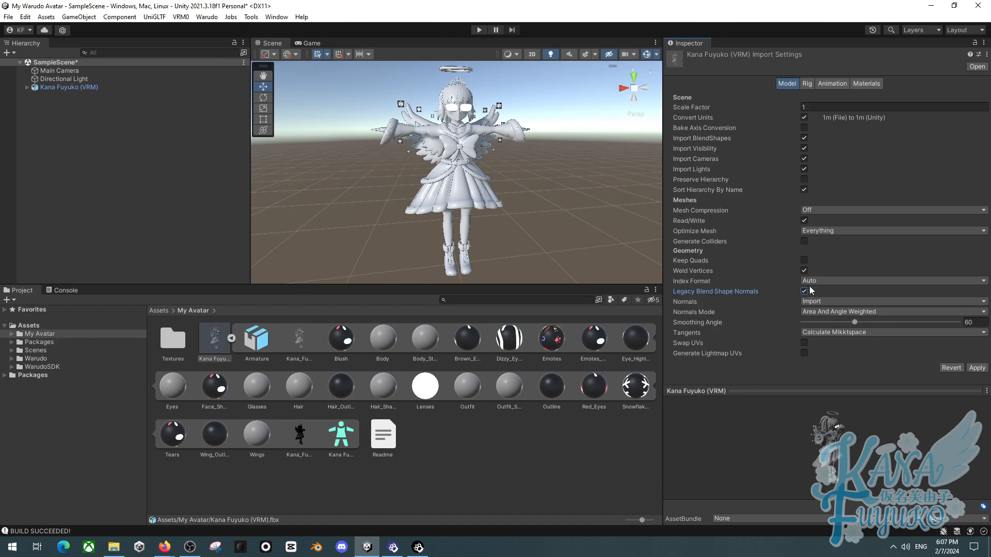
{"action": "right_click_drag", "start_coordinate": [451, 147], "coordinate": [449, 103]}
{"action": "key", "text": "w"}
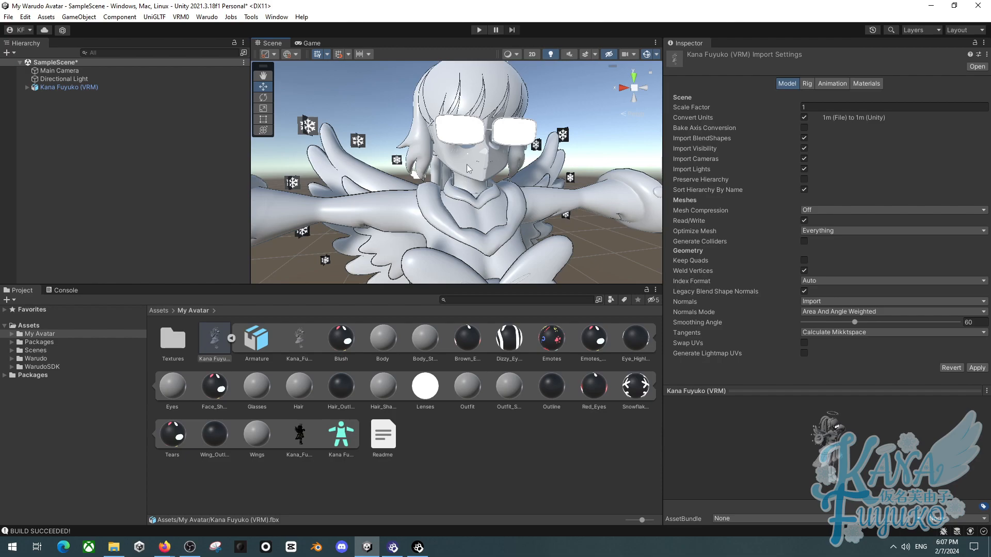
{"action": "key", "text": "a"}
{"action": "right_click_drag", "start_coordinate": [465, 163], "coordinate": [439, 168]}
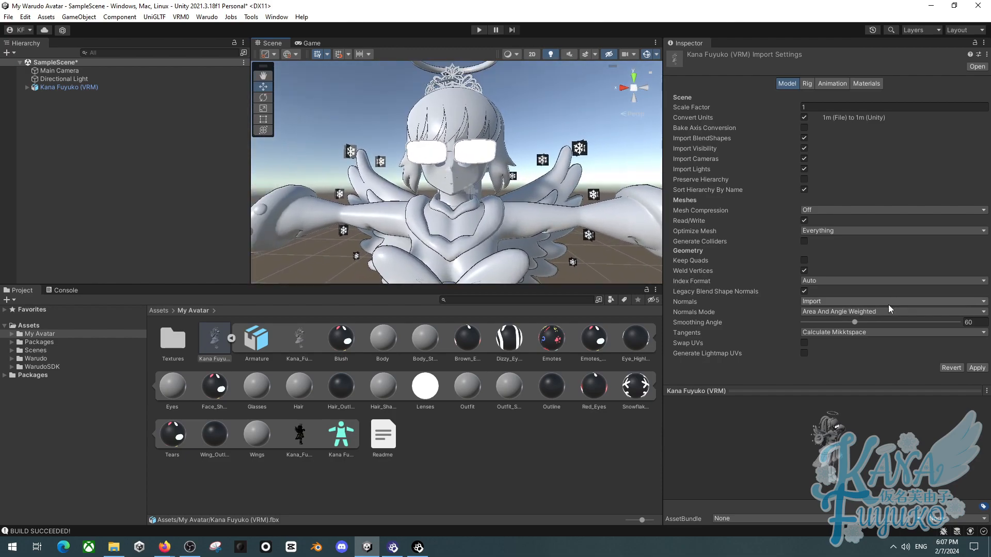
{"action": "left_click", "coordinate": [804, 291]}
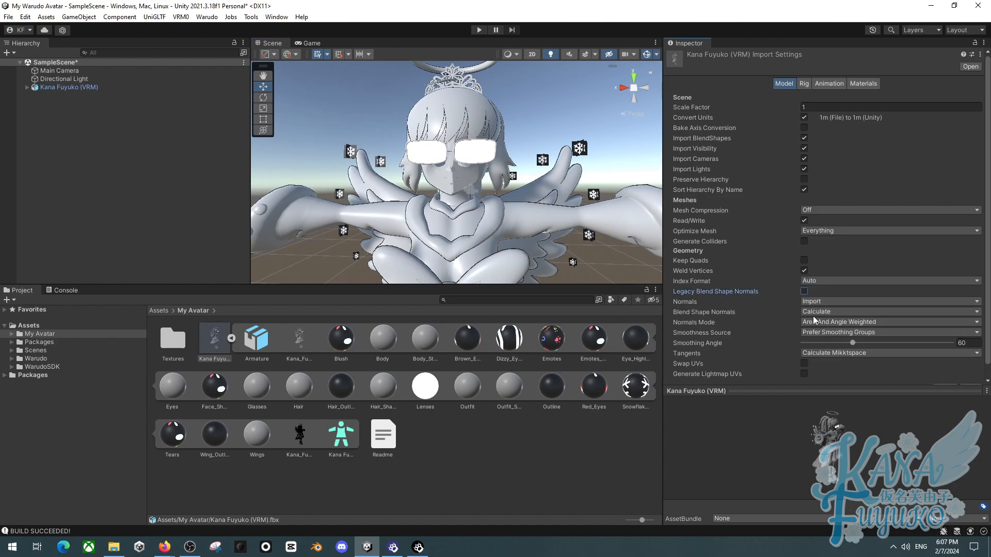
{"action": "left_click", "coordinate": [812, 320]}
{"action": "left_click", "coordinate": [788, 304]}
{"action": "left_click", "coordinate": [804, 292]}
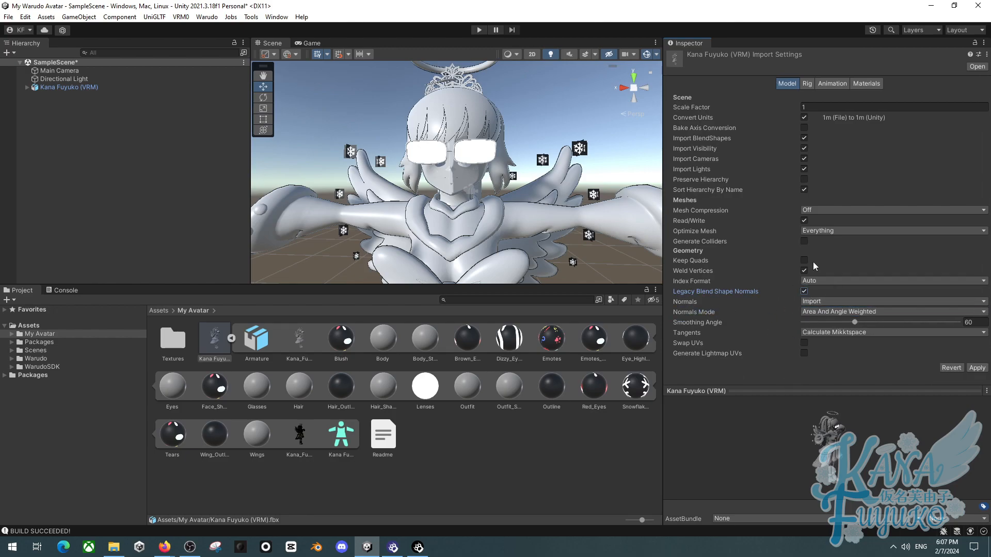
{"action": "left_click", "coordinate": [968, 369]}
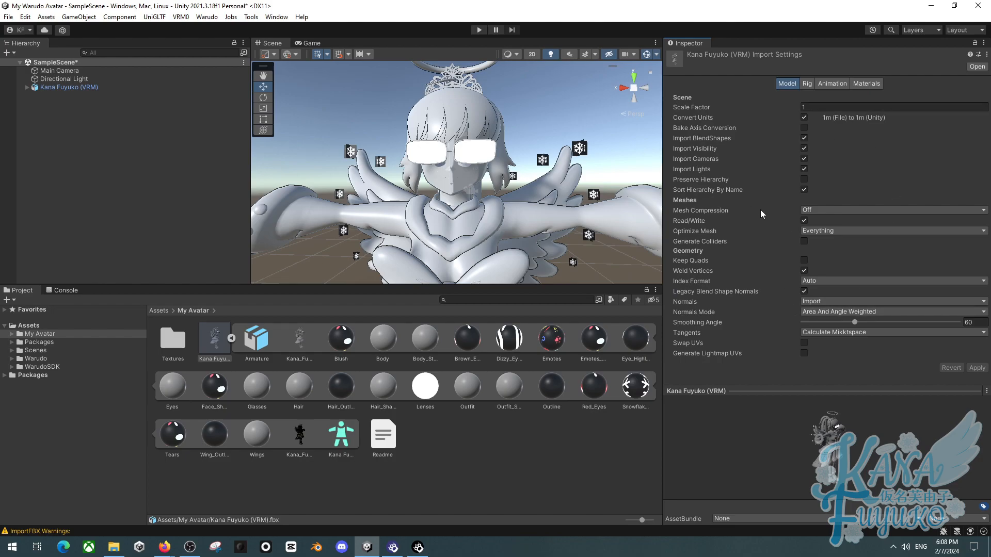
- Create a new folder named Materials inside the My Avatar assets folder
{"action": "left_click", "coordinate": [875, 82]}
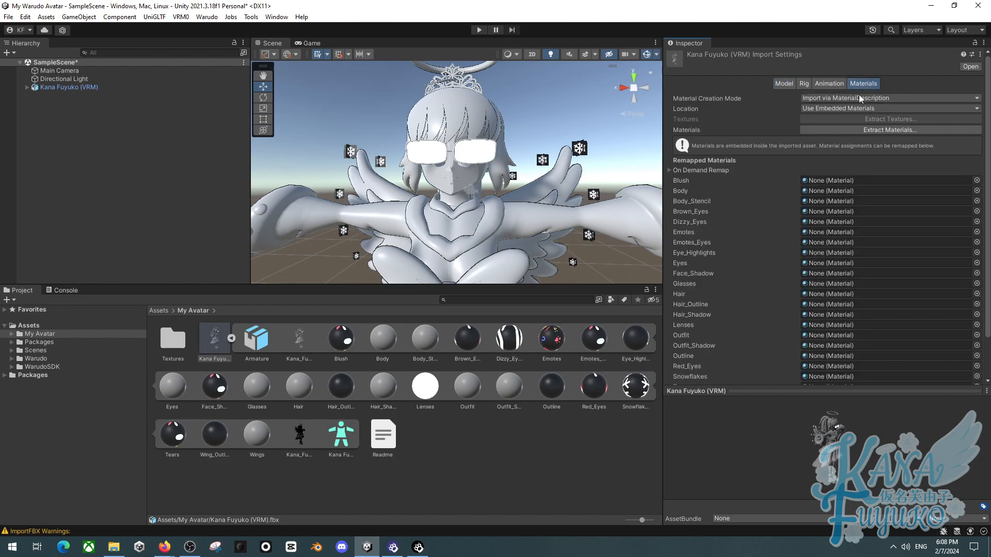
{"action": "left_click", "coordinate": [231, 338]}
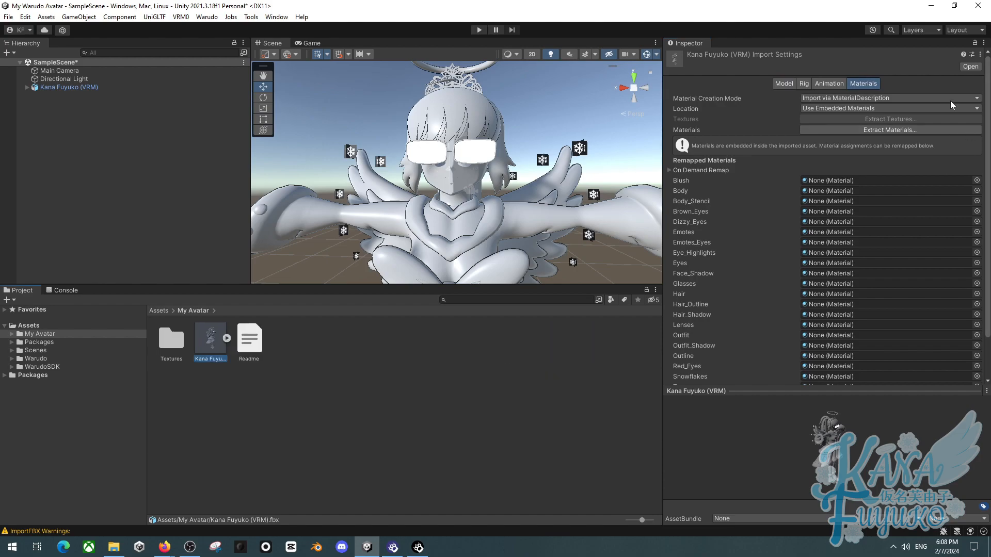
{"action": "left_click", "coordinate": [426, 362]}
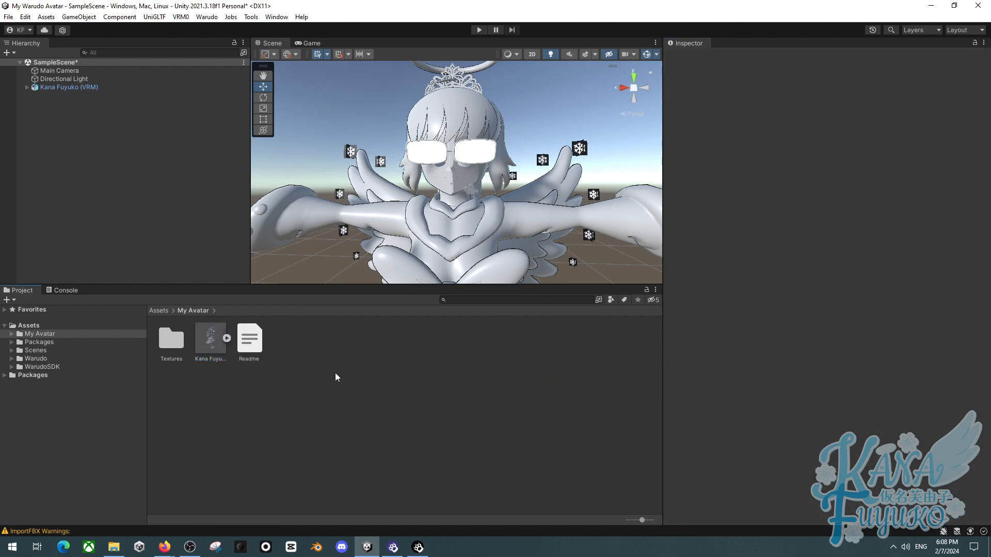
{"action": "right_click", "coordinate": [307, 361]}
{"action": "mouse_move", "coordinate": [463, 90]}
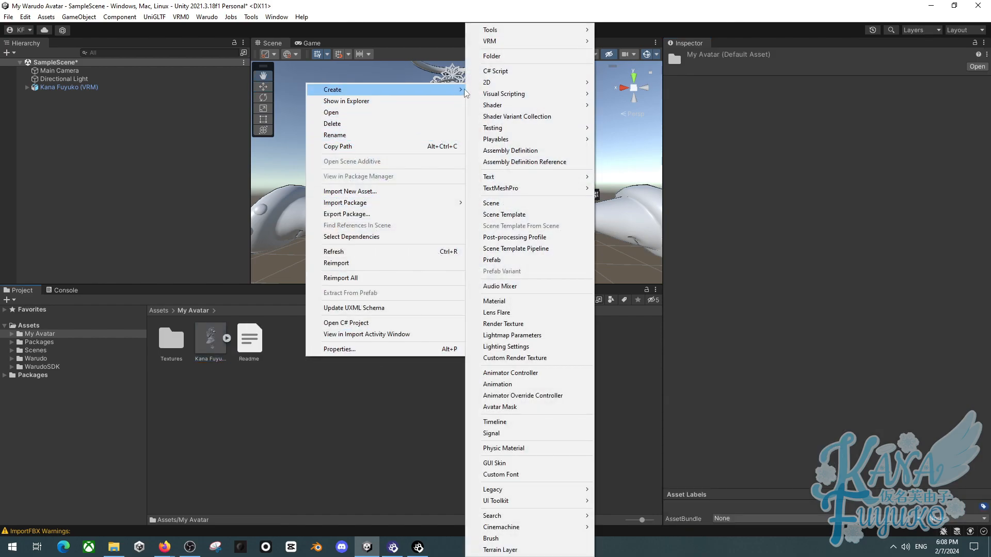
{"action": "left_click", "coordinate": [491, 55]}
{"action": "type", "text": "Materials"}
{"action": "key", "text": "Return"}
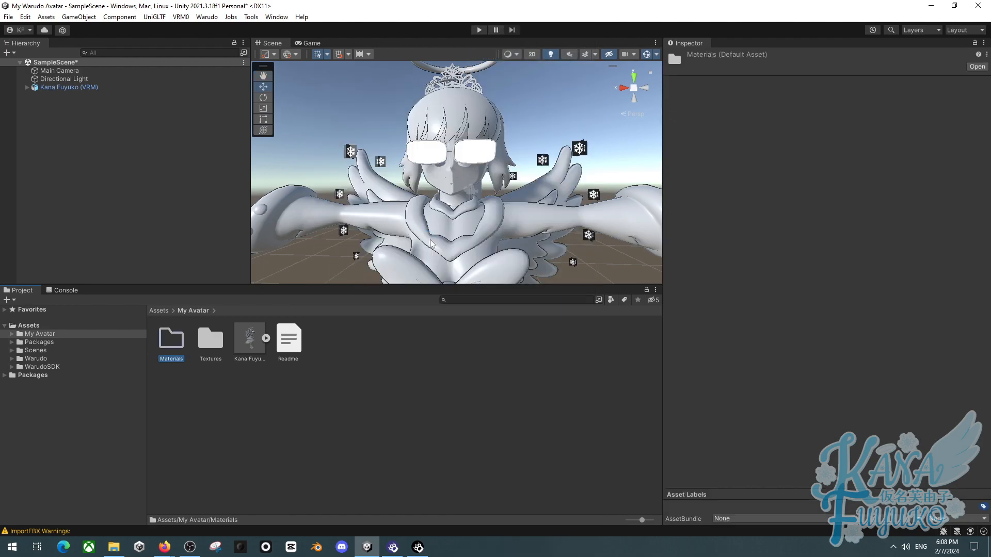
- Extract the model's embedded materials into the Materials folder
{"action": "left_click", "coordinate": [246, 336]}
{"action": "left_click", "coordinate": [883, 129]}
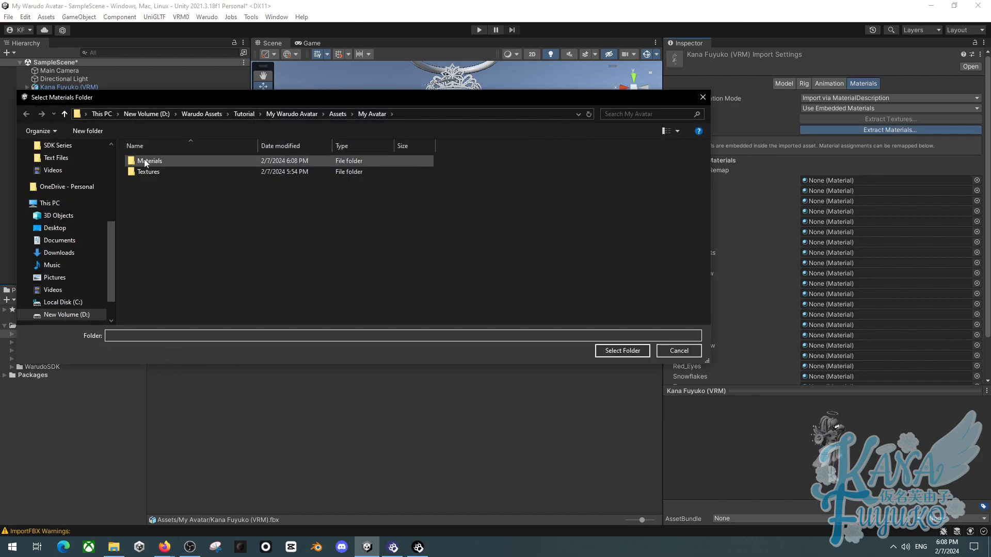
{"action": "double_click", "coordinate": [145, 161]}
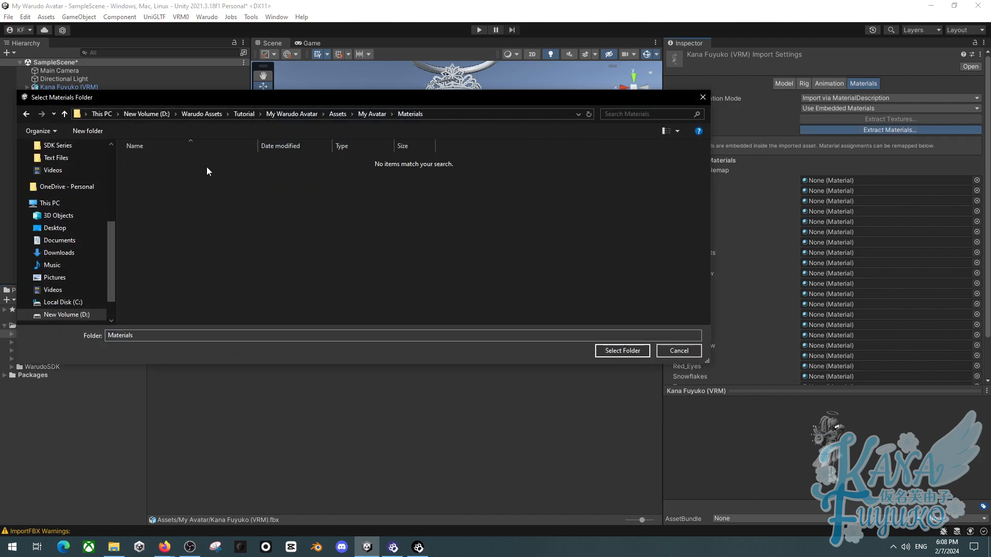
{"action": "left_click", "coordinate": [622, 351]}
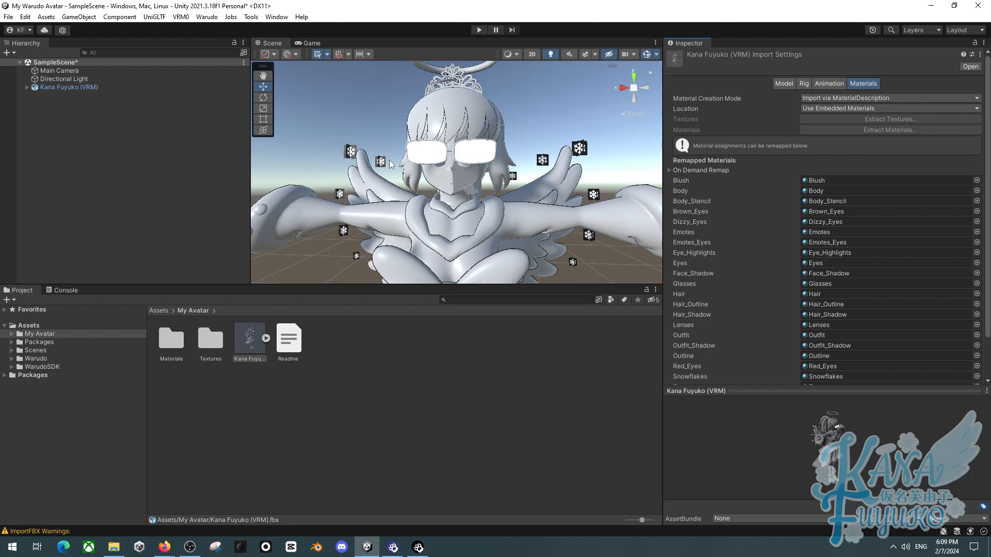
- Open the Materials folder to review the extracted materials, then return to My Avatar
{"action": "double_click", "coordinate": [173, 338]}
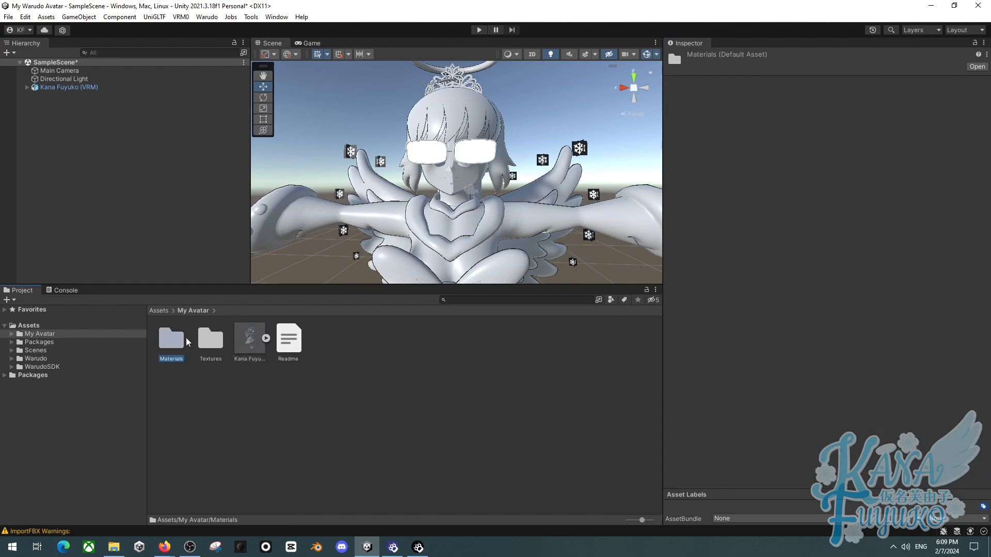
{"action": "left_click", "coordinate": [181, 340]}
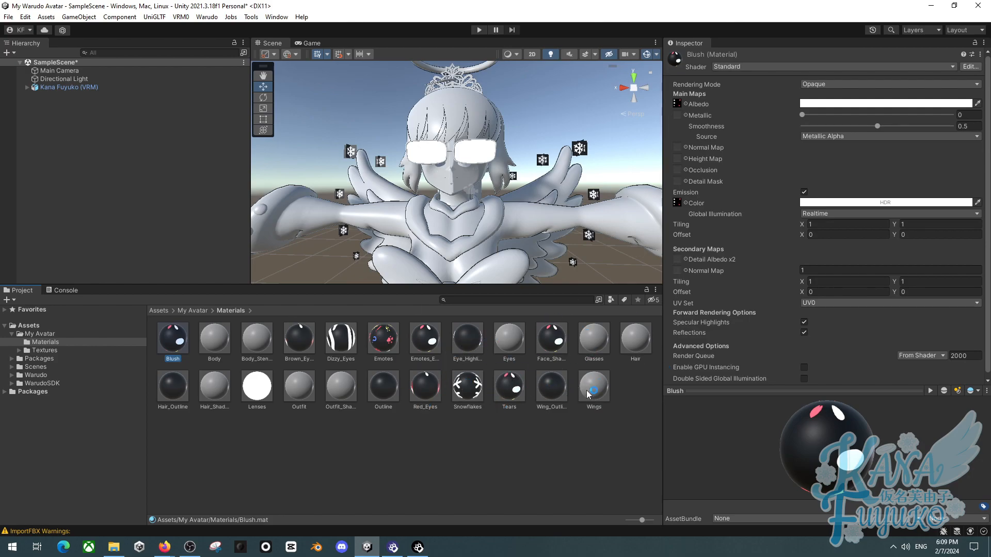
{"action": "left_click_drag", "start_coordinate": [489, 220], "coordinate": [553, 215], "text": "alt"}
{"action": "right_click_drag", "start_coordinate": [553, 215], "coordinate": [549, 241]}
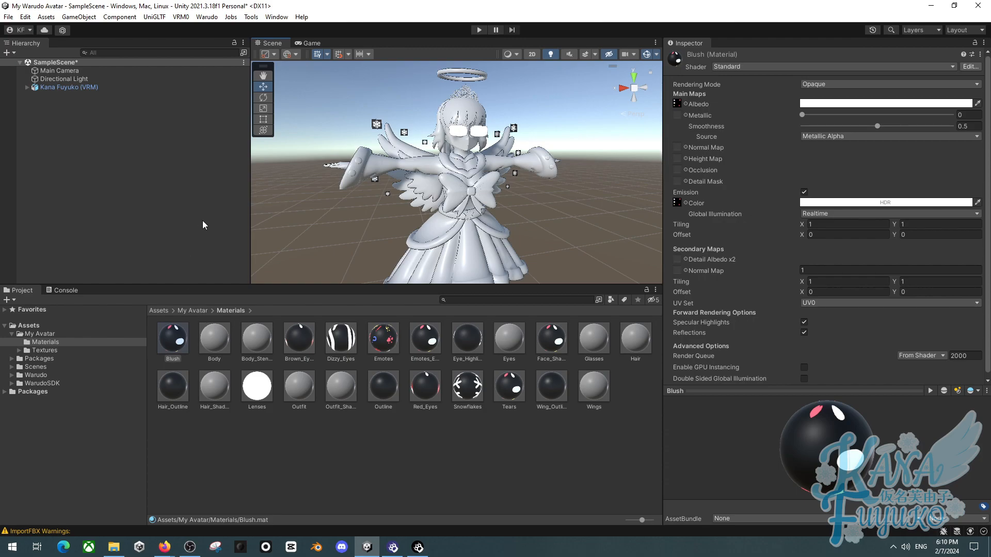
{"action": "left_click", "coordinate": [194, 310]}
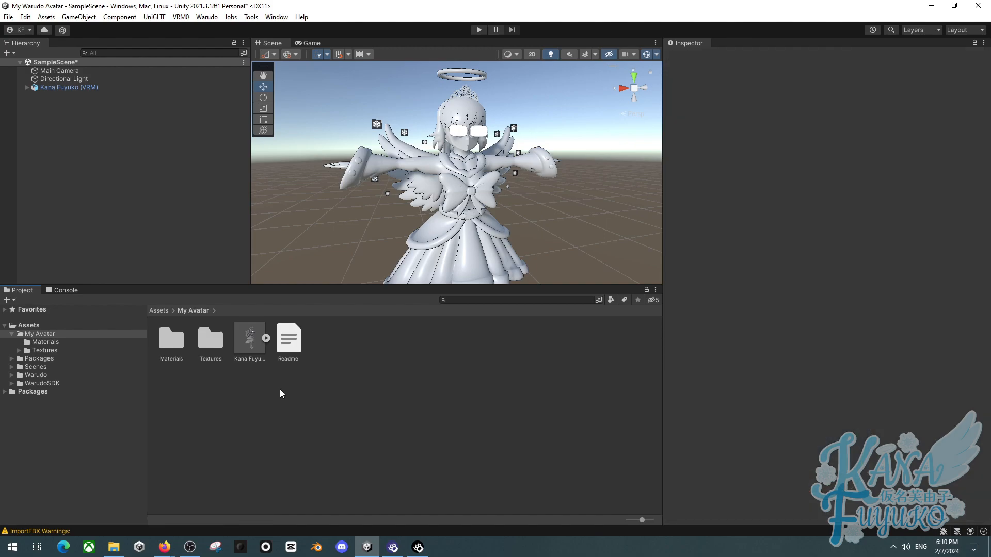
- Switch to File Explorer and import the poi.Toon.7.3.50.To.8.1.161 unitypackage into the project
{"action": "key", "text": "alt+Tab"}
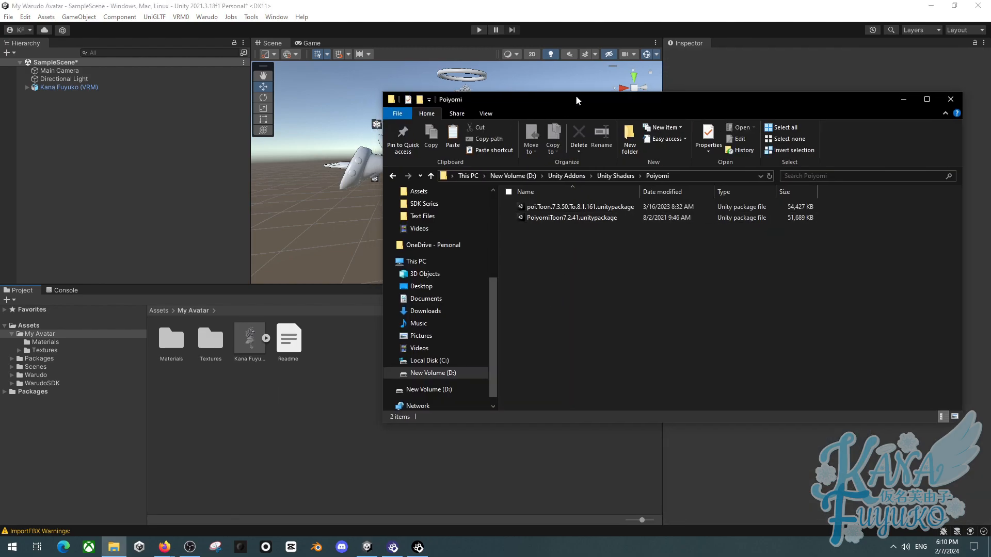
{"action": "left_click_drag", "start_coordinate": [572, 95], "coordinate": [671, 97]}
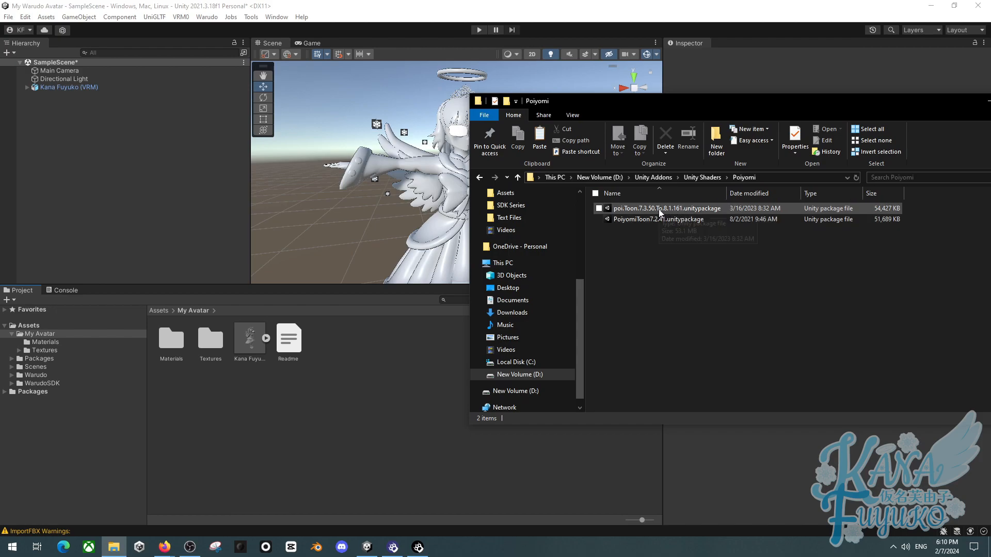
{"action": "left_click_drag", "start_coordinate": [671, 208], "coordinate": [300, 398]}
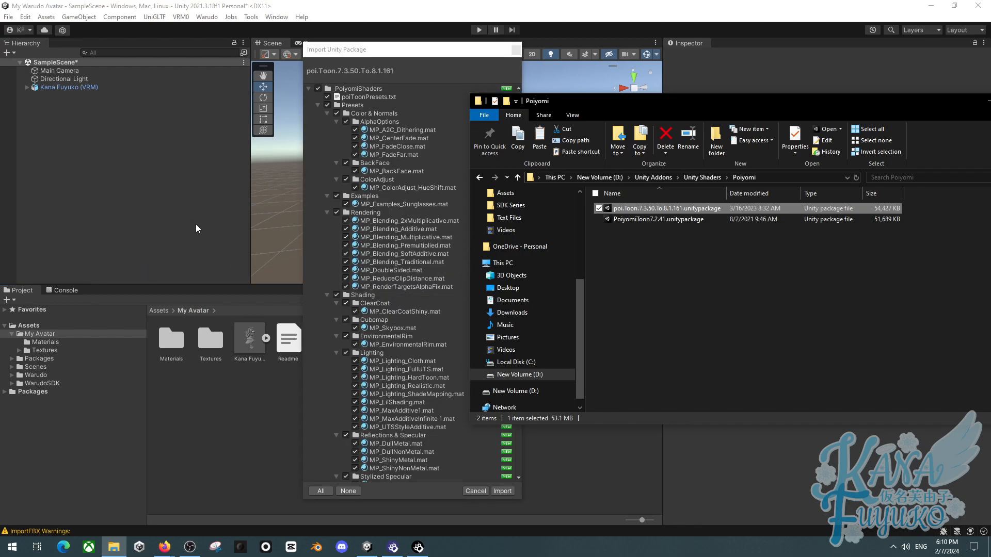
{"action": "left_click", "coordinate": [503, 491]}
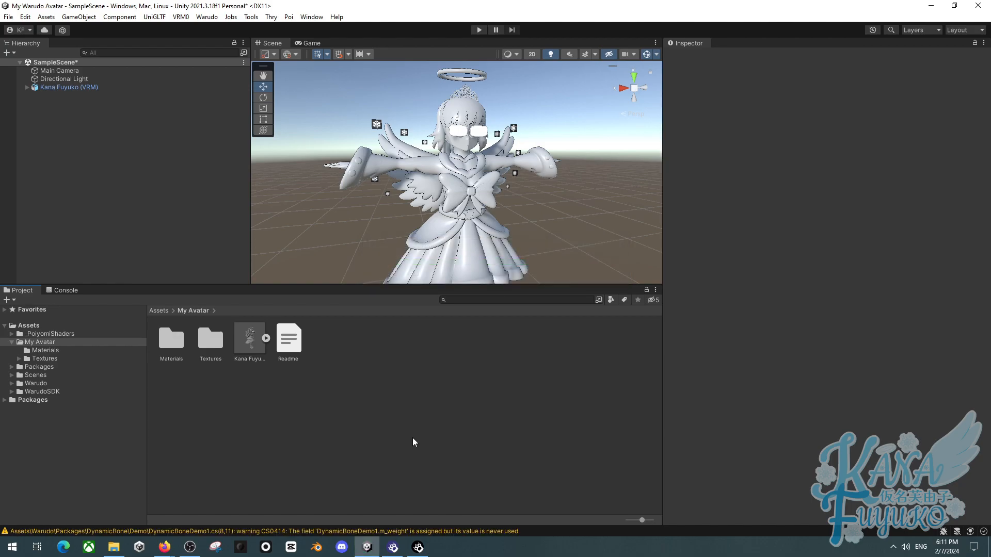
- Select all materials in the Materials folder and set their shader to .poiyomi/Poiyomi 8.1/Poiyomi Toon
{"action": "double_click", "coordinate": [164, 346]}
{"action": "left_click", "coordinate": [173, 346]}
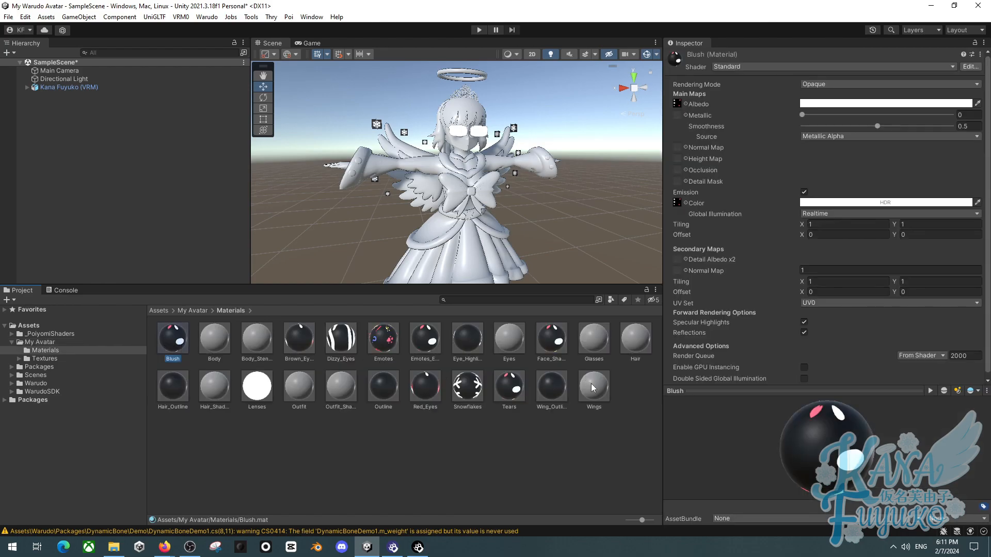
{"action": "key", "text": "ctrl+a"}
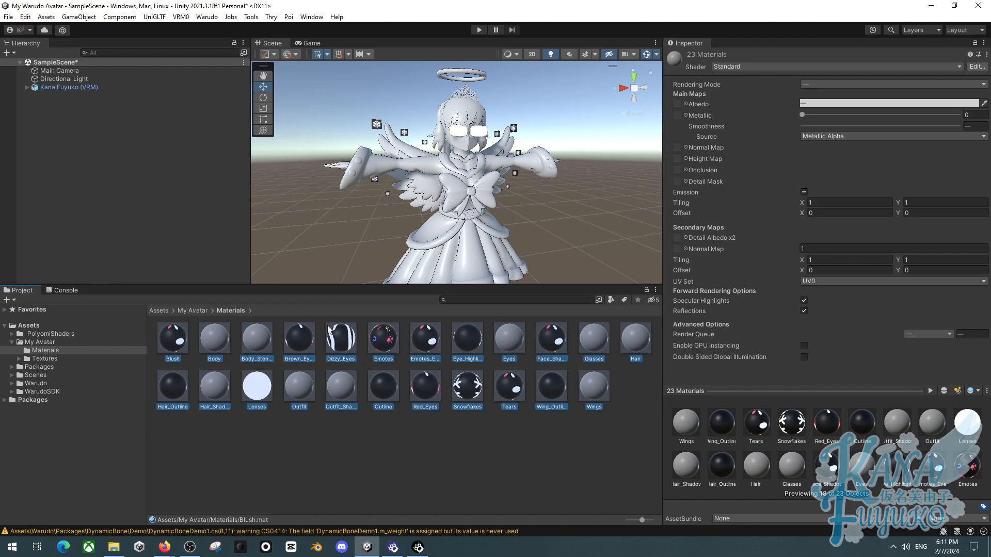
{"action": "left_click", "coordinate": [732, 67]}
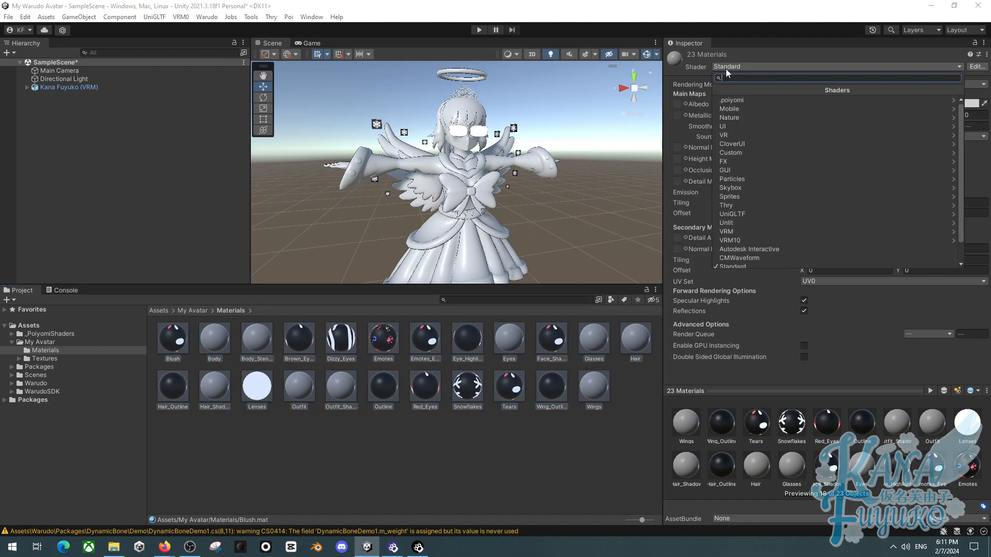
{"action": "left_click", "coordinate": [745, 100]}
{"action": "left_click", "coordinate": [744, 129]}
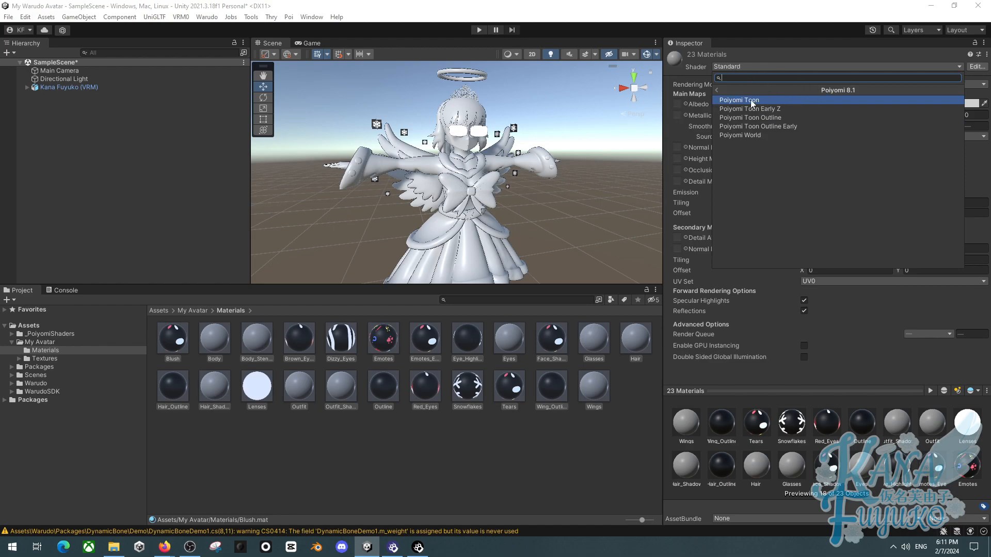
{"action": "key", "text": "Return"}
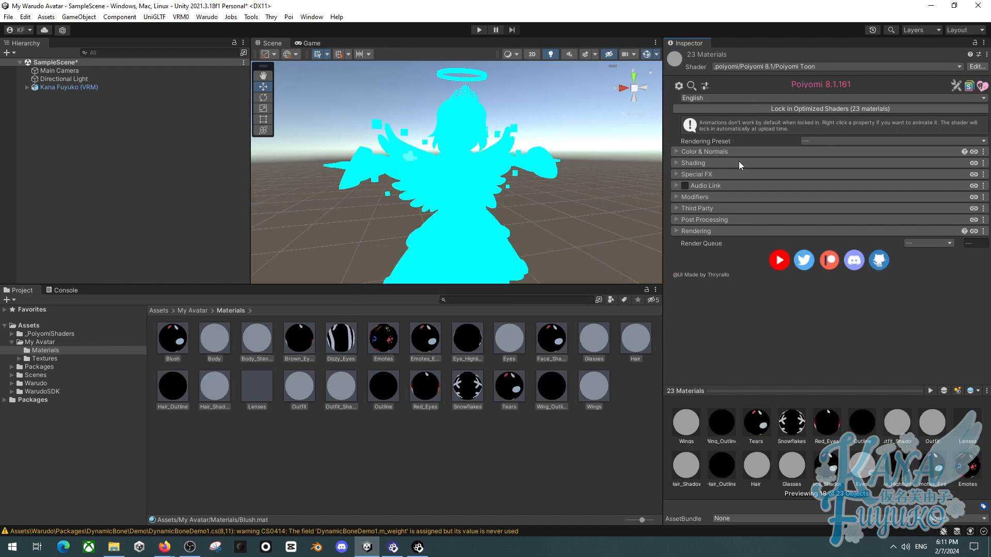
{"action": "left_click_drag", "start_coordinate": [516, 195], "coordinate": [511, 147], "text": "alt"}
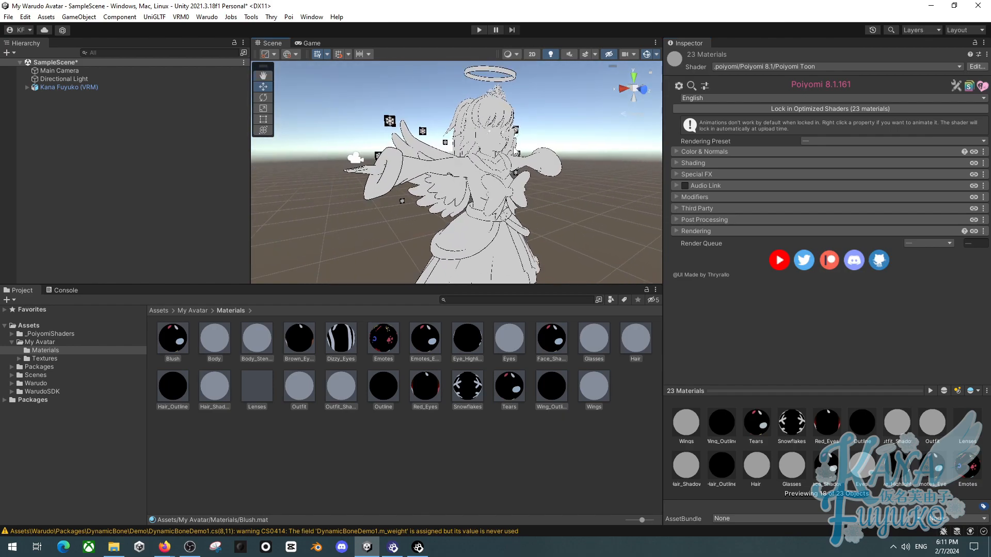
{"action": "left_click_drag", "start_coordinate": [541, 188], "coordinate": [456, 197], "text": "alt"}
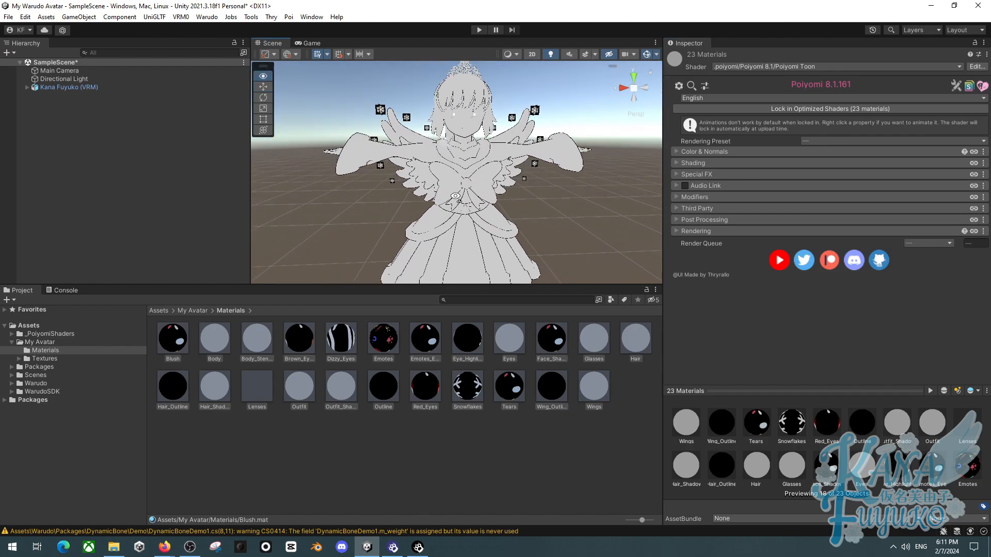
- Orbit and zoom the scene view to inspect the model with its new Poiyomi materials
{"action": "scroll", "coordinate": [444, 205], "scroll_direction": "down", "scroll_amount": 8}
{"action": "scroll", "coordinate": [443, 205], "scroll_direction": "up", "scroll_amount": 5}
{"action": "left_click_drag", "start_coordinate": [443, 205], "coordinate": [590, 178], "text": "alt"}
{"action": "scroll", "coordinate": [516, 152], "scroll_direction": "up", "scroll_amount": 4}
{"action": "scroll", "coordinate": [504, 197], "scroll_direction": "down", "scroll_amount": 8}
{"action": "left_click_drag", "start_coordinate": [504, 199], "coordinate": [484, 251], "text": "alt"}
{"action": "left_click", "coordinate": [429, 440]}
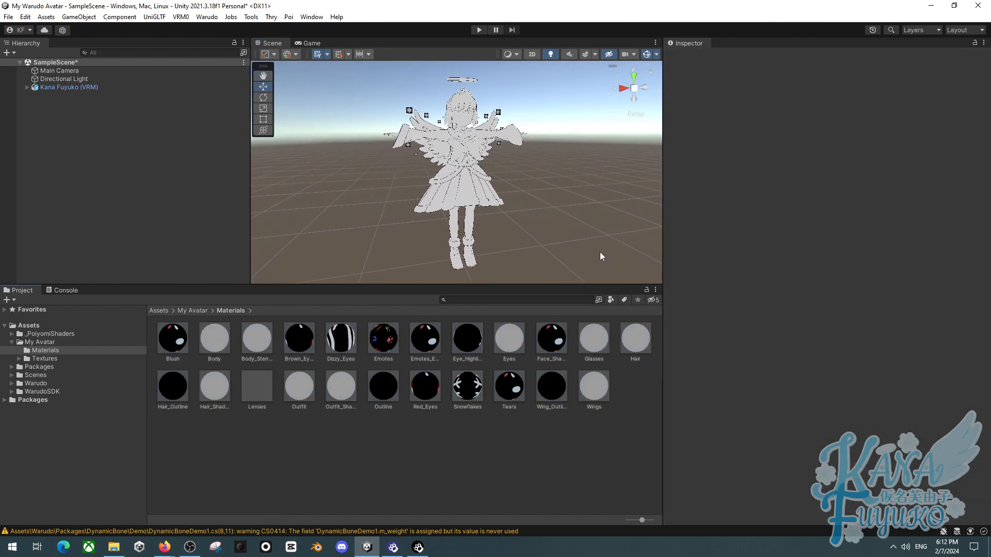
{"action": "scroll", "coordinate": [494, 203], "scroll_direction": "up", "scroll_amount": 1}
{"action": "mouse_move", "coordinate": [433, 196]}
{"action": "right_mouse_down"}
{"action": "mouse_move", "coordinate": [539, 177]}
{"action": "mouse_move", "coordinate": [431, 196]}
{"action": "mouse_move", "coordinate": [435, 183]}
{"action": "right_mouse_up"}
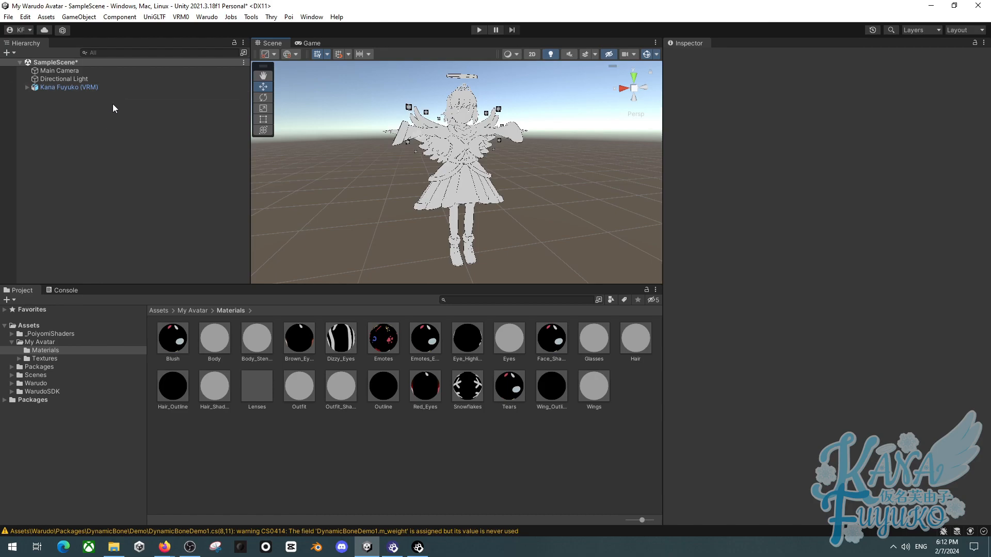
- Open the My Avatar folder, review the Kana Fuyuko (VRM) model's import settings, and select the model in the hierarchy
{"action": "left_click", "coordinate": [191, 311]}
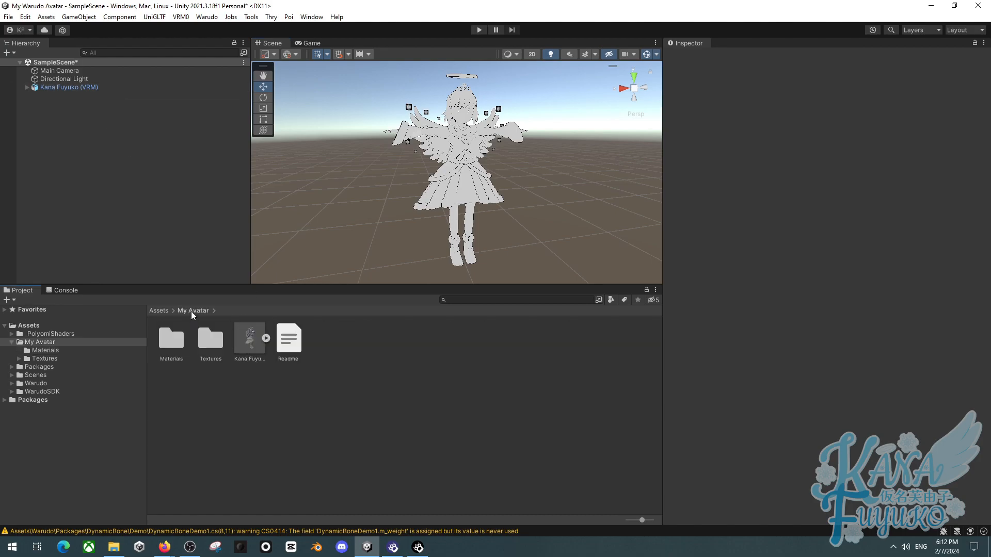
{"action": "left_click", "coordinate": [242, 342]}
{"action": "left_click", "coordinate": [793, 83]}
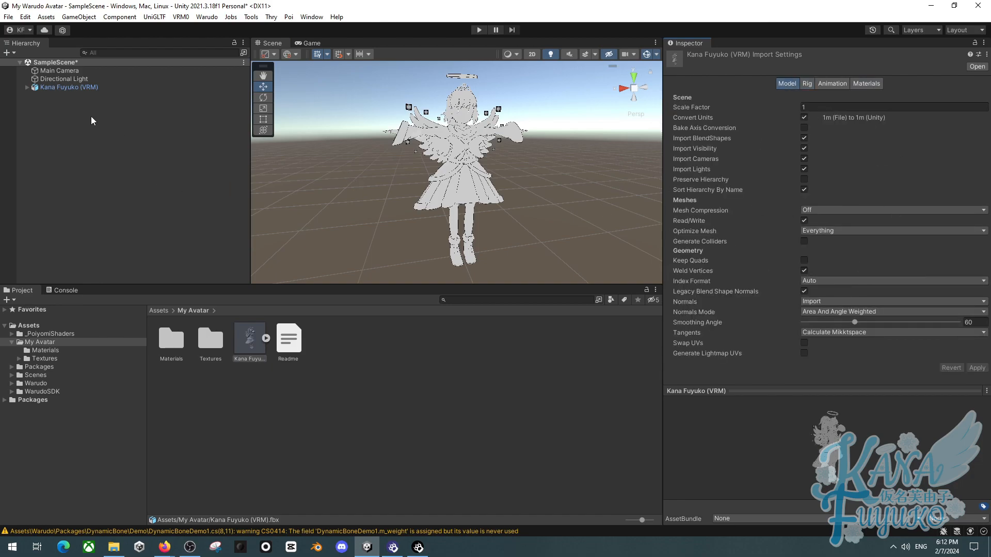
{"action": "left_click", "coordinate": [26, 88]}
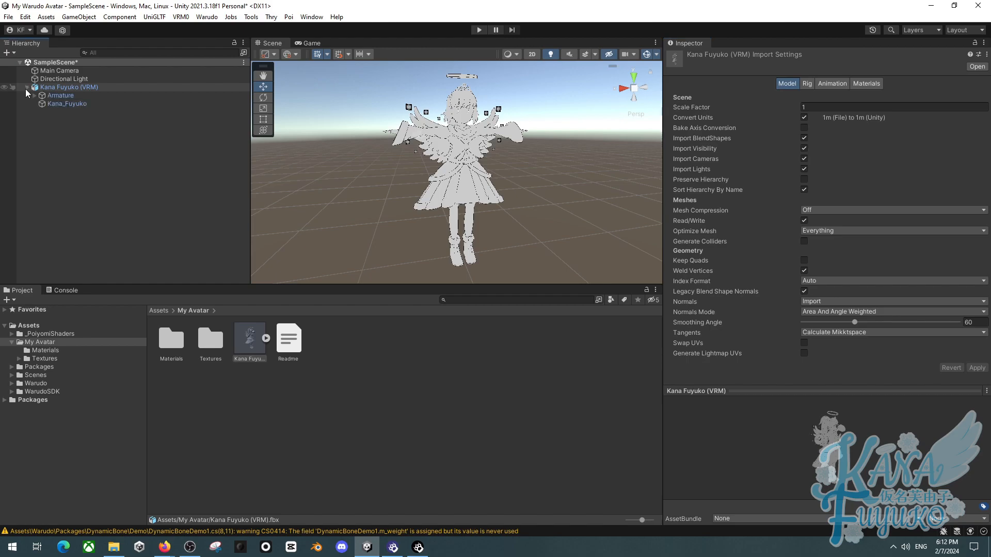
{"action": "left_click", "coordinate": [52, 88]}
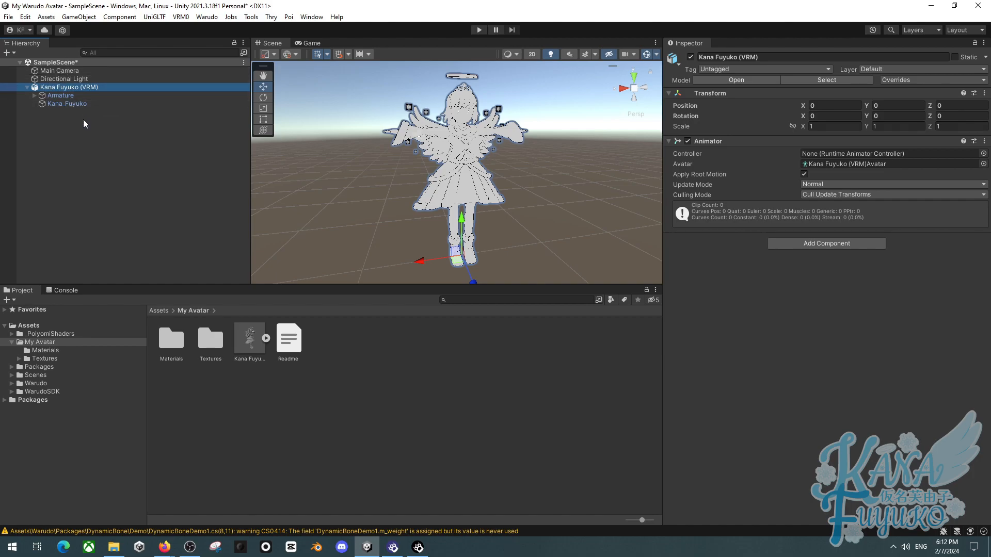
- Try adding a Particle System under the Hips bone at position 0, 0, 0, then delete it
{"action": "left_click", "coordinate": [98, 138]}
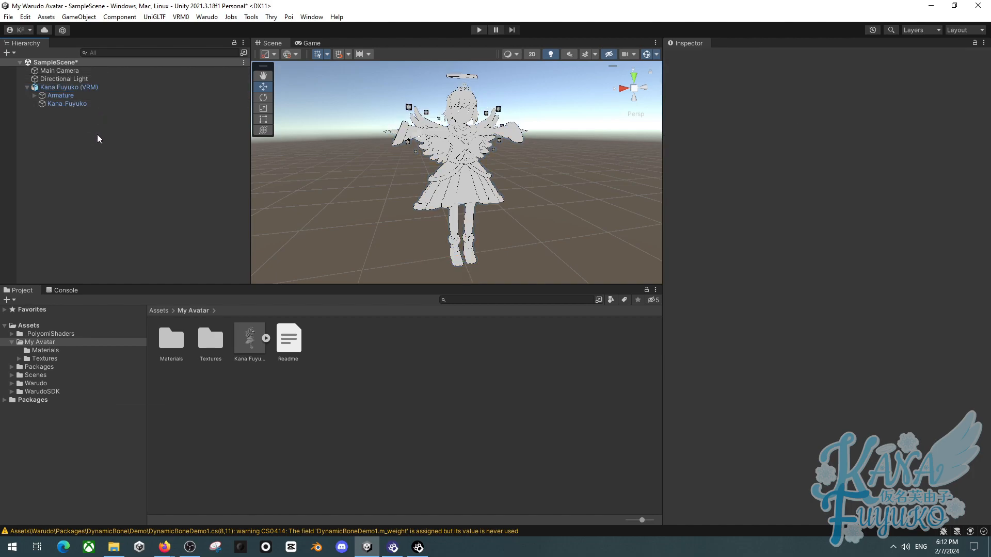
{"action": "right_click", "coordinate": [97, 135]}
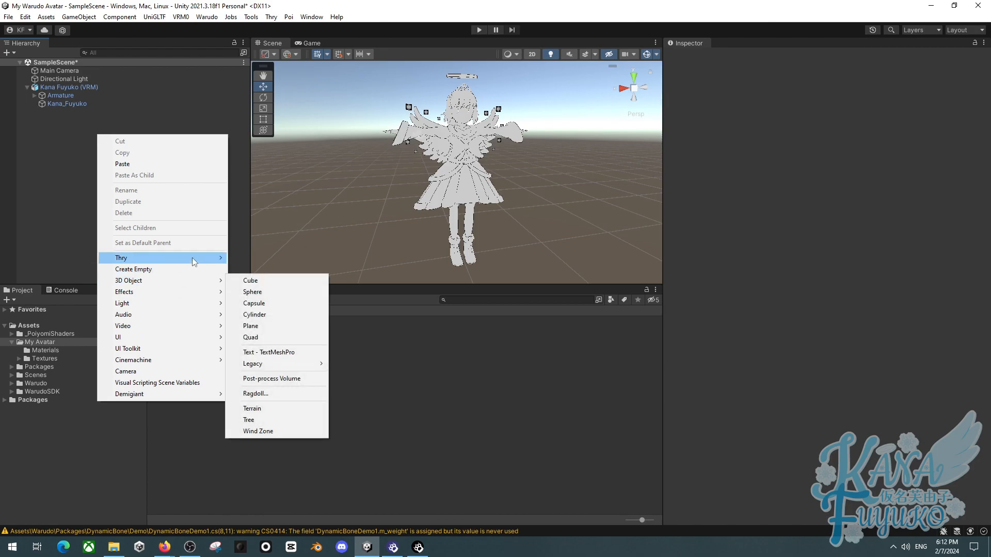
{"action": "right_click", "coordinate": [58, 137]}
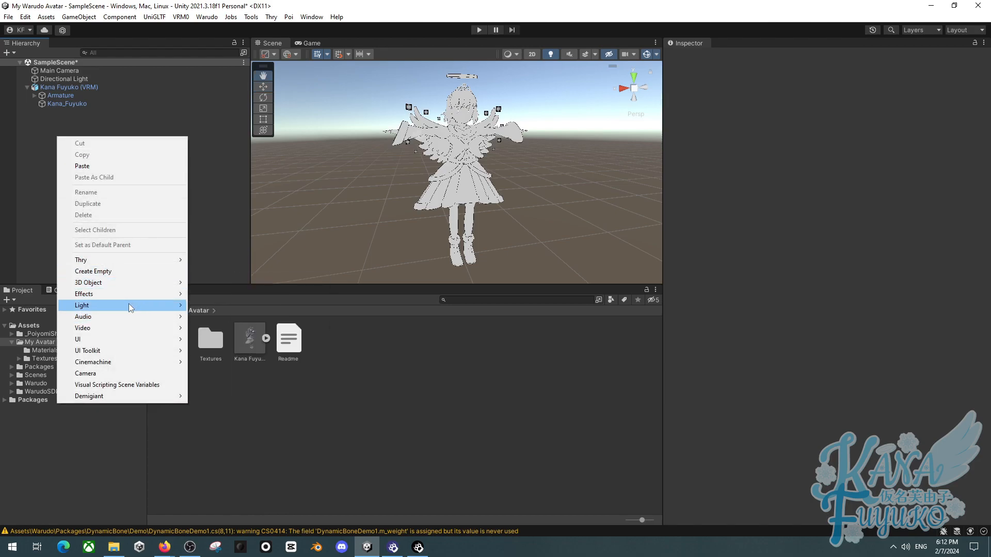
{"action": "left_click", "coordinate": [217, 293]}
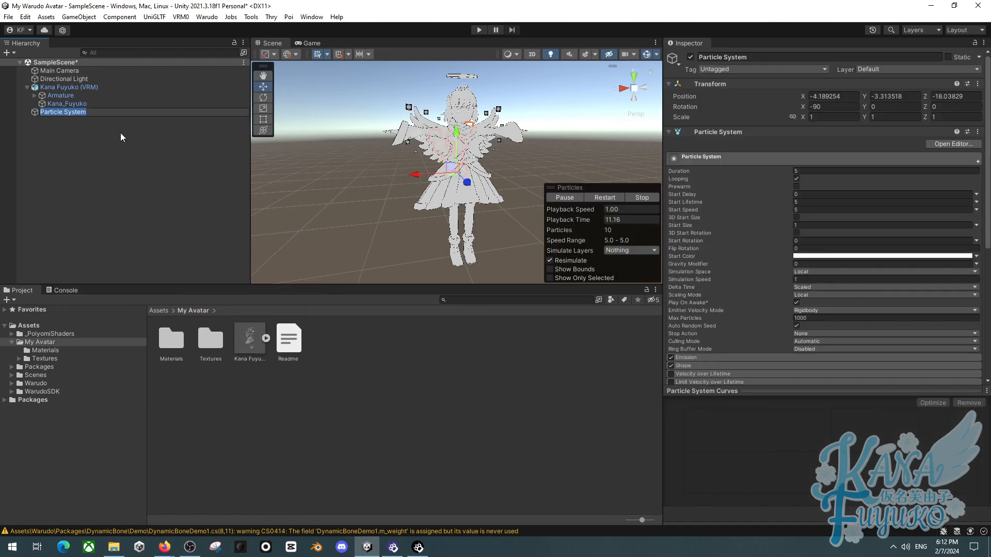
{"action": "left_click", "coordinate": [76, 147]}
{"action": "left_click", "coordinate": [76, 112]}
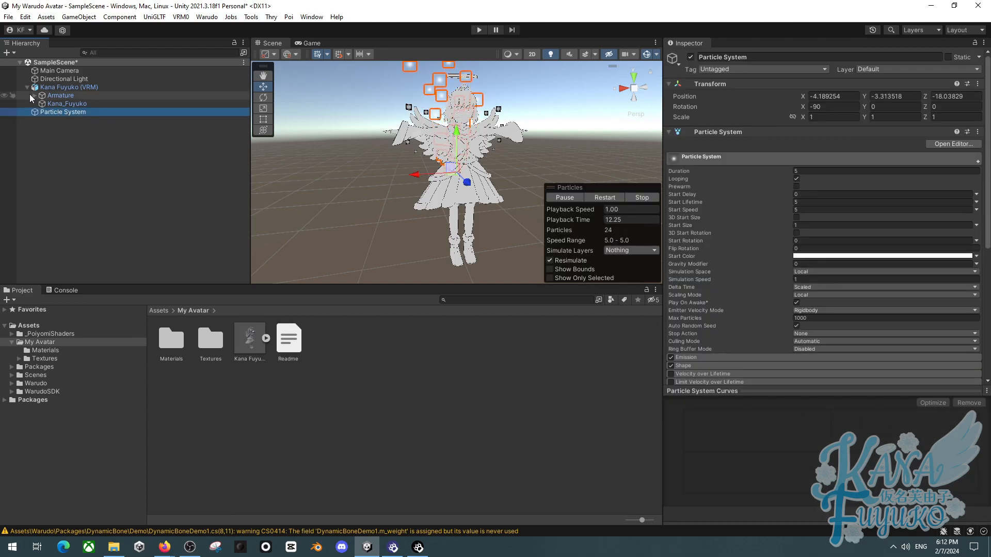
{"action": "left_click", "coordinate": [30, 95]}
{"action": "left_click", "coordinate": [34, 95], "text": "alt"}
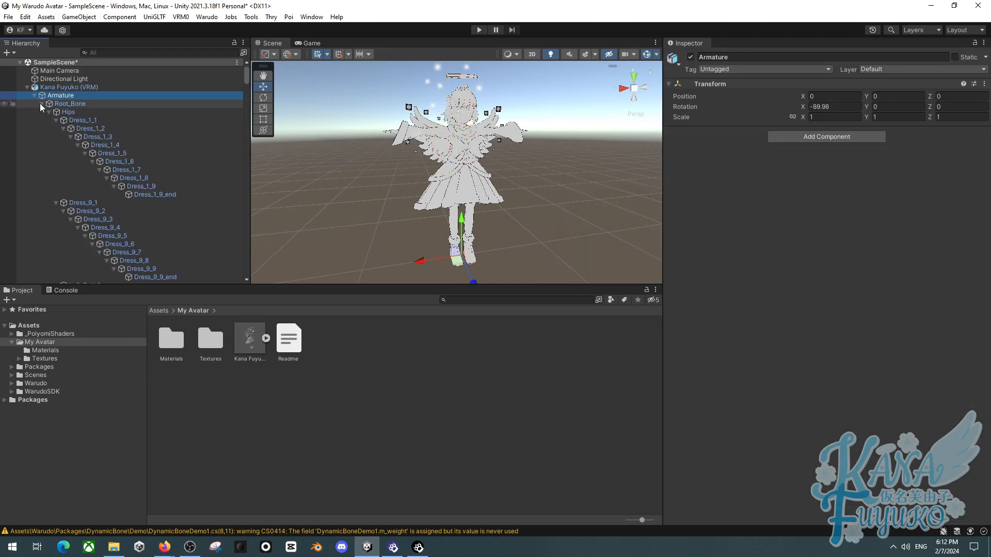
{"action": "left_click", "coordinate": [48, 112]}
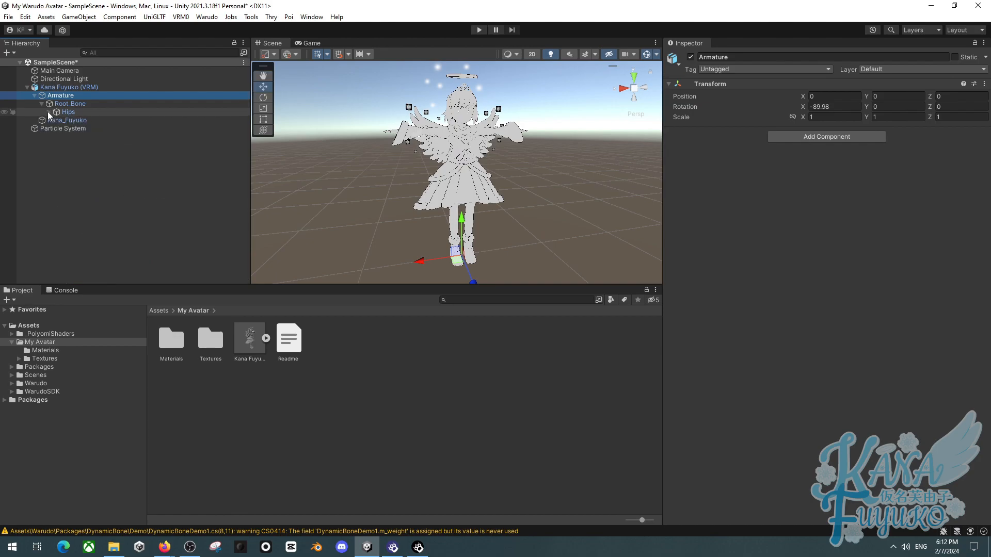
{"action": "left_click", "coordinate": [48, 112]}
{"action": "scroll", "coordinate": [73, 154], "scroll_direction": "down", "scroll_amount": 1}
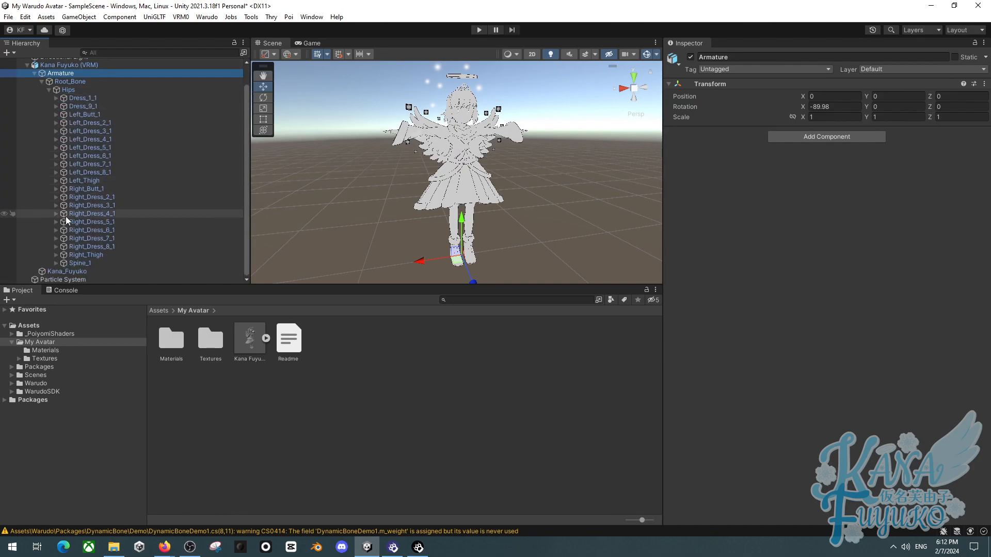
{"action": "left_click", "coordinate": [48, 89]}
{"action": "left_click_drag", "start_coordinate": [63, 131], "coordinate": [68, 112]}
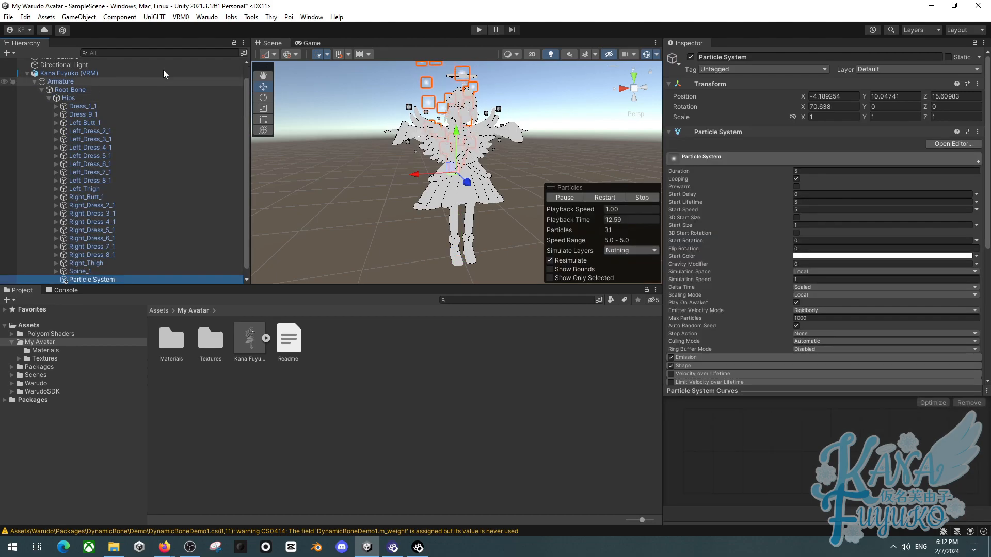
{"action": "left_click", "coordinate": [825, 96]}
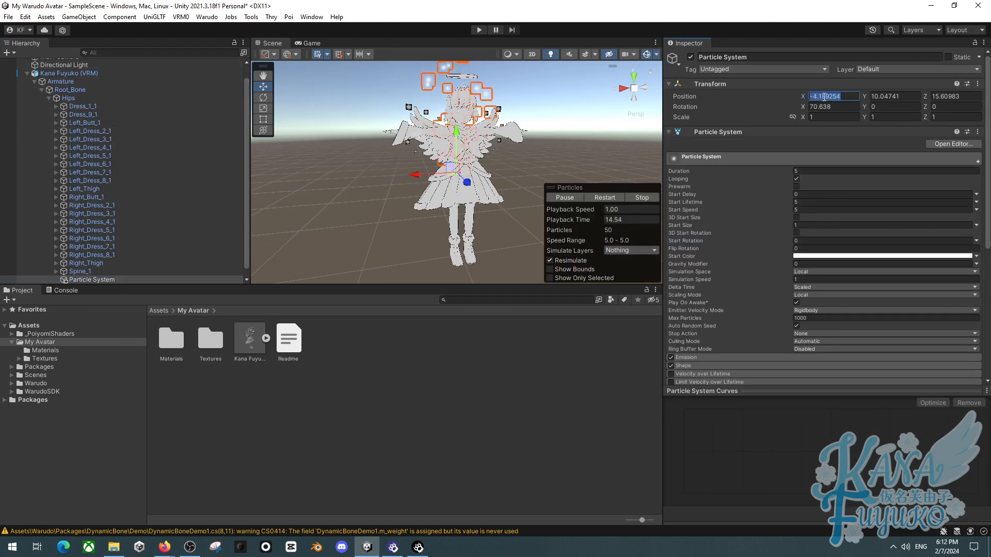
{"action": "key", "text": "Tab"}
{"action": "left_click", "coordinate": [823, 96]}
{"action": "type", "text": "0"}
{"action": "key", "text": "Tab"}
{"action": "type", "text": "0"}
{"action": "key", "text": "Tab"}
{"action": "type", "text": "0"}
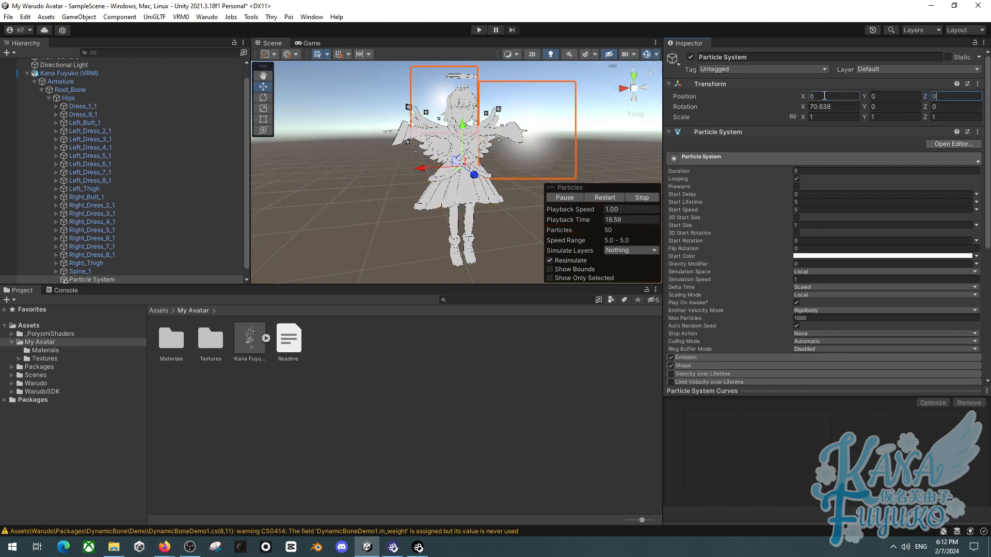
{"action": "key", "text": "a"}
{"action": "right_click_drag", "start_coordinate": [371, 155], "coordinate": [465, 160]}
{"action": "scroll", "coordinate": [52, 257], "scroll_direction": "down", "scroll_amount": 1}
{"action": "left_click", "coordinate": [82, 257]}
{"action": "left_click", "coordinate": [85, 273]}
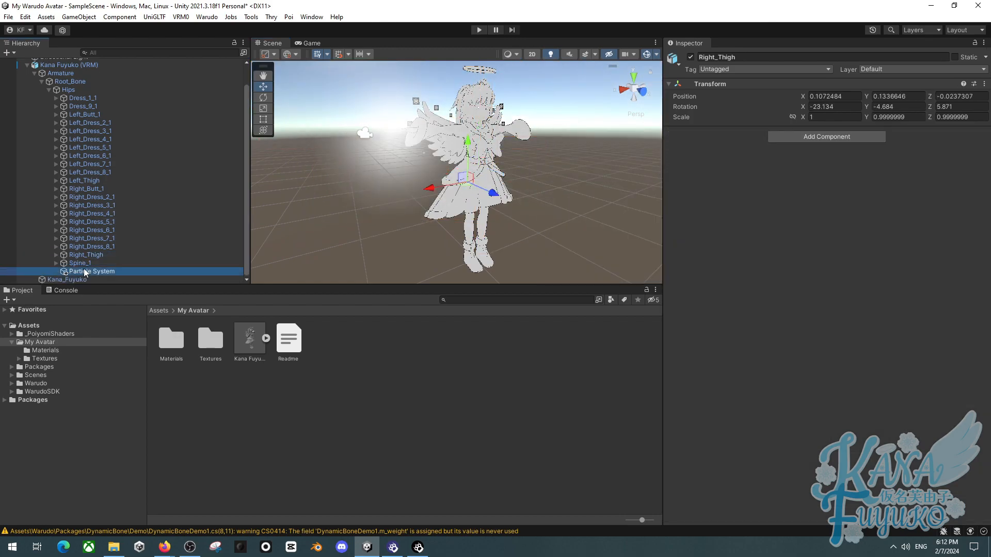
{"action": "key", "text": "Delete"}
{"action": "scroll", "coordinate": [77, 217], "scroll_direction": "up", "scroll_amount": 2}
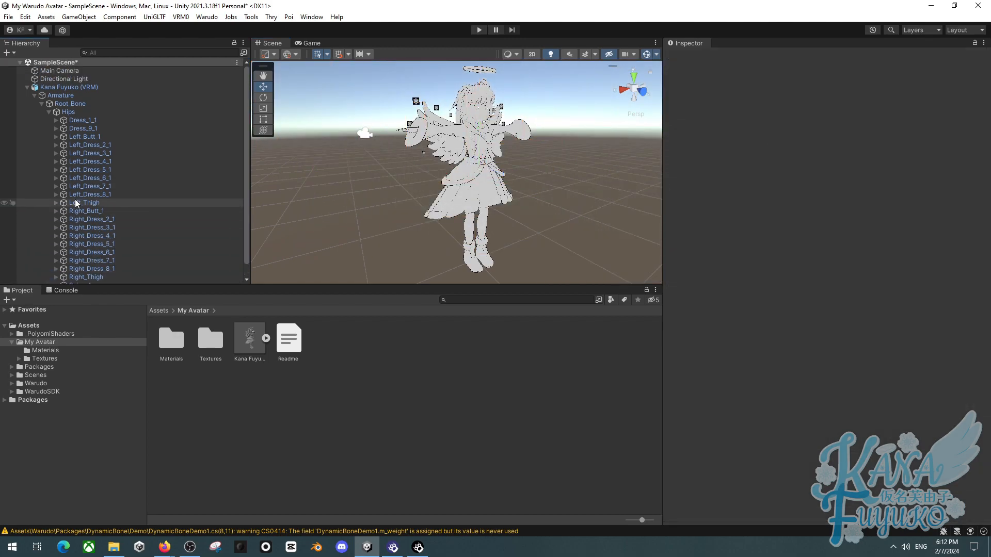
{"action": "left_click", "coordinate": [27, 87]}
{"action": "left_click", "coordinate": [27, 86]}
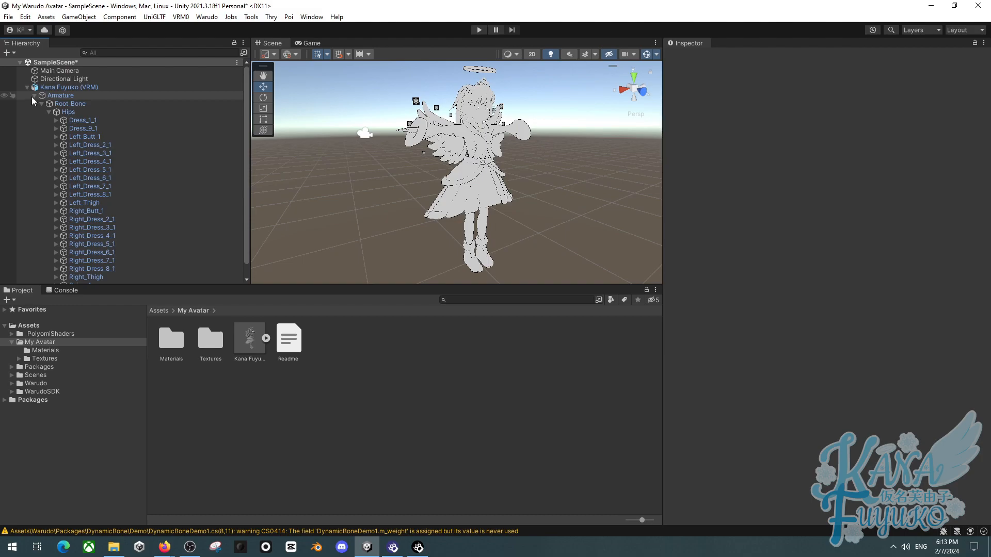
{"action": "left_click", "coordinate": [32, 96]}
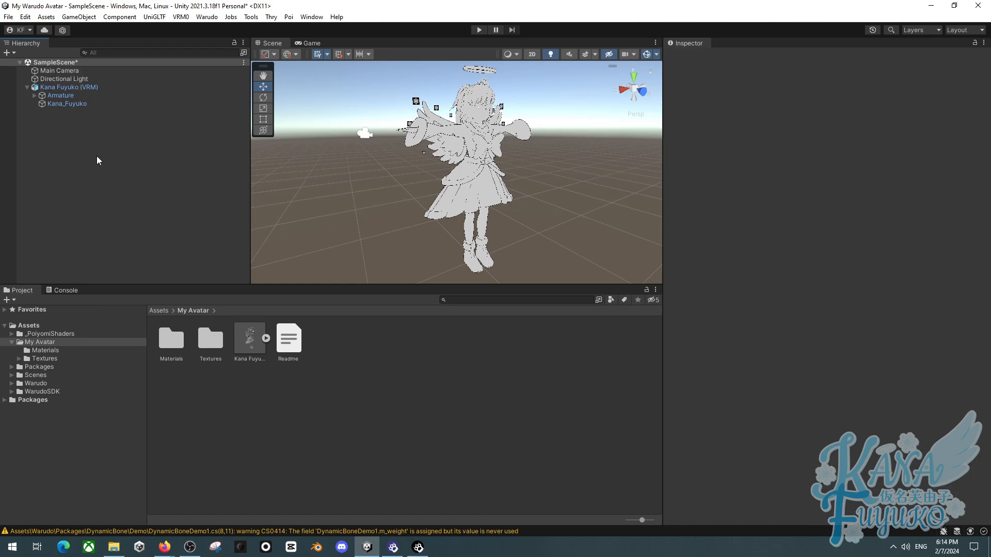
{"action": "key", "text": "d"}
{"action": "right_click_drag", "start_coordinate": [429, 125], "coordinate": [470, 119]}
- Add a VRM Spring Bone component to the Kana Fuyuko (VRM) object, then remove it again
{"action": "left_click", "coordinate": [66, 90]}
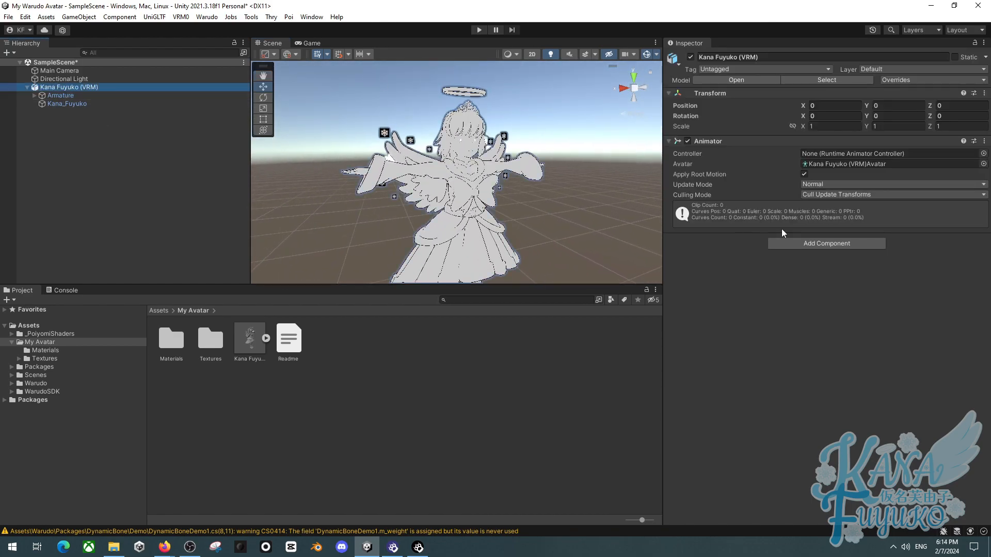
{"action": "left_click", "coordinate": [817, 243]}
{"action": "type", "text": "vrm spr"}
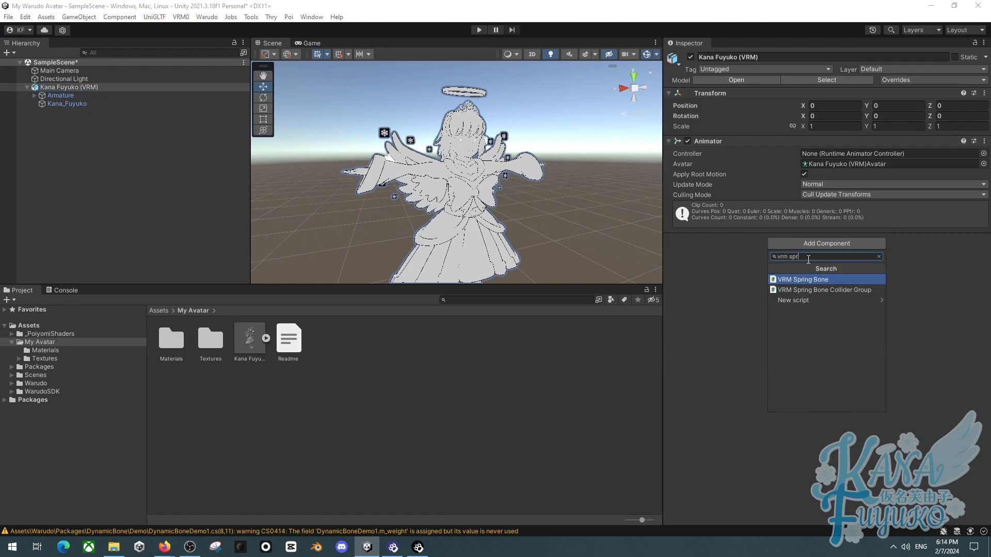
{"action": "left_click", "coordinate": [821, 279]}
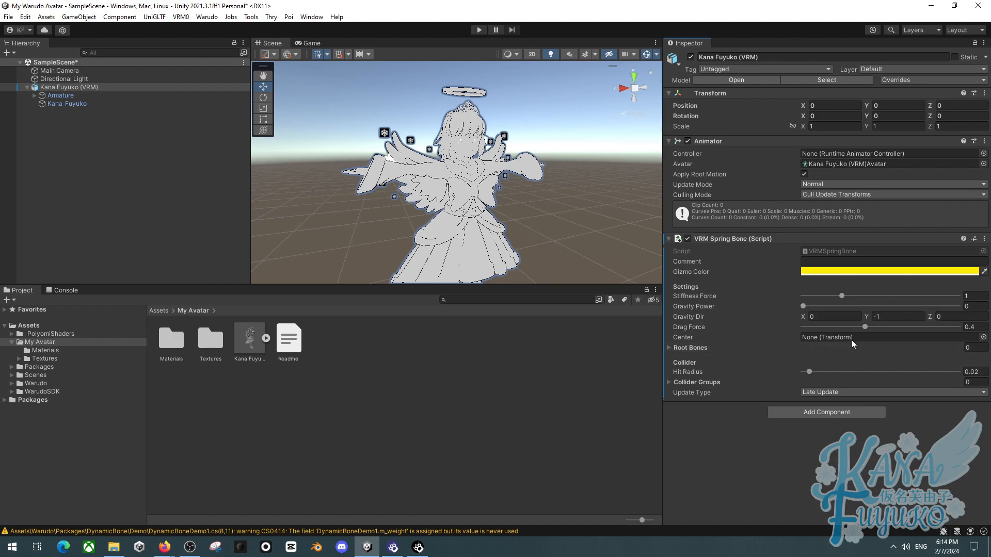
{"action": "left_click", "coordinate": [982, 239]}
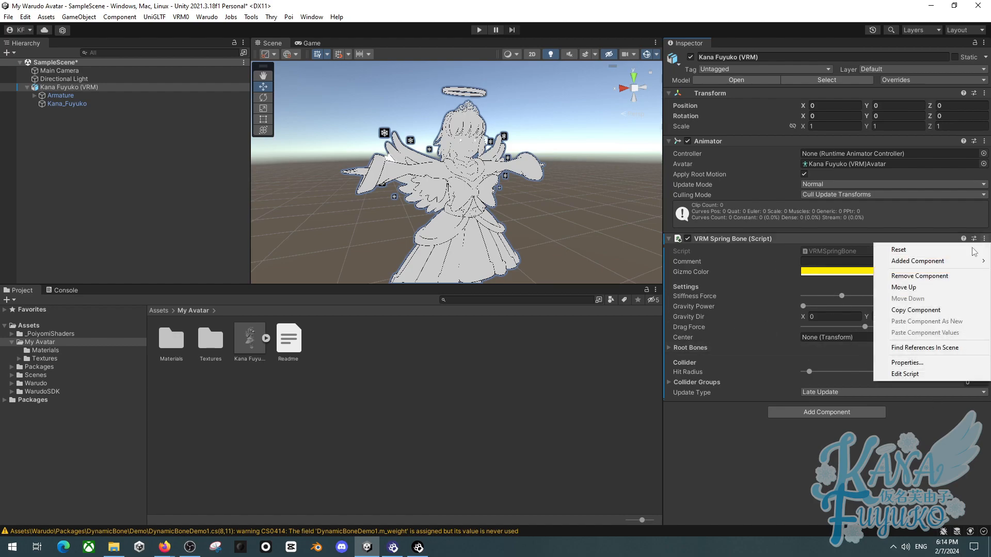
{"action": "left_click", "coordinate": [921, 276]}
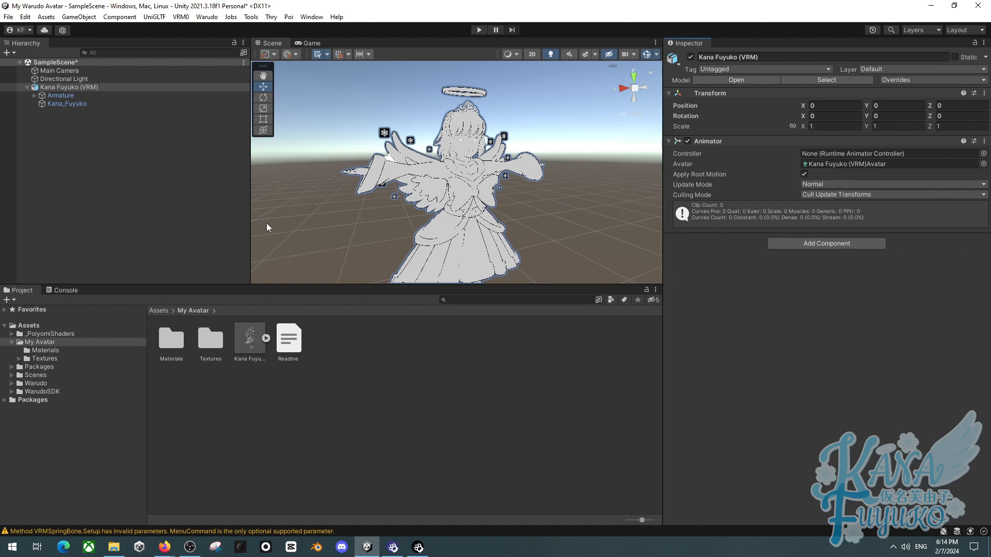
- Fly around the scene view to inspect the avatar from different angles
{"action": "key", "text": "s"}
{"action": "right_click_drag", "start_coordinate": [360, 205], "coordinate": [338, 225]}
{"action": "key", "text": "w"}
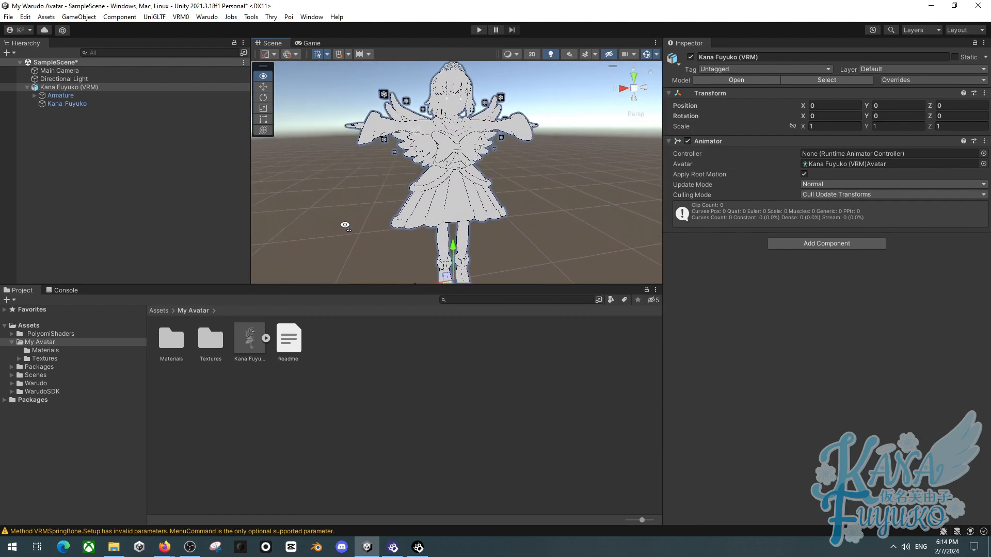
{"action": "right_click_drag", "start_coordinate": [344, 225], "coordinate": [340, 217]}
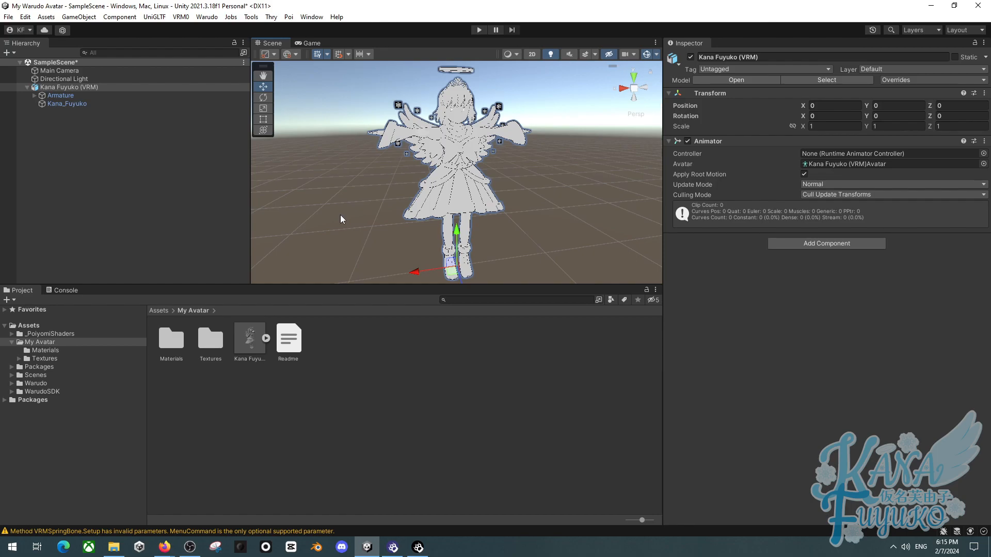
{"action": "key", "text": "w"}
{"action": "right_click_drag", "start_coordinate": [378, 188], "coordinate": [388, 156]}
{"action": "key", "text": "a"}
{"action": "key", "text": "d"}
{"action": "key", "text": "d"}
{"action": "key", "text": "s"}
{"action": "key", "text": "w"}
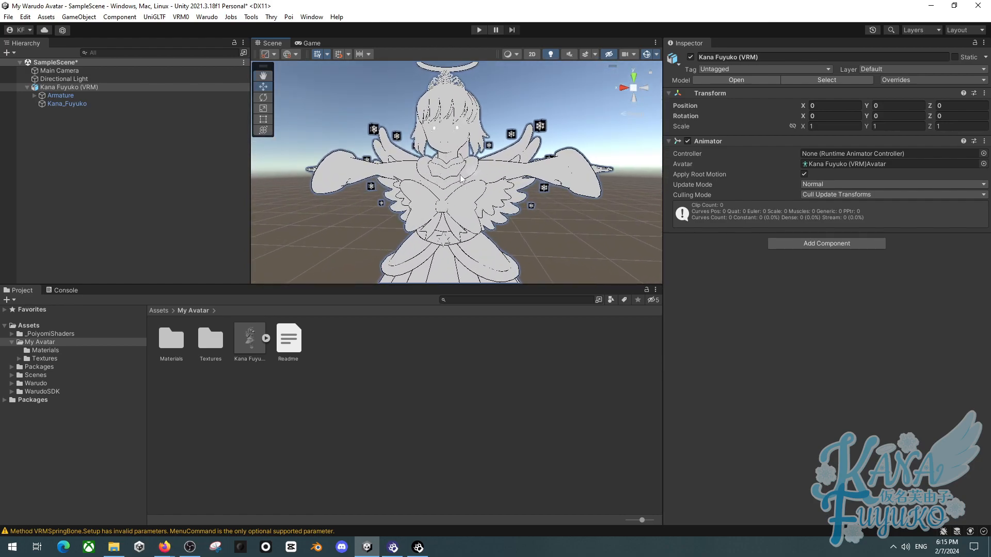
{"action": "mouse_move", "coordinate": [449, 180]}
{"action": "right_mouse_down"}
{"action": "mouse_move", "coordinate": [543, 193]}
{"action": "mouse_move", "coordinate": [495, 209]}
{"action": "mouse_move", "coordinate": [470, 171]}
{"action": "mouse_move", "coordinate": [459, 191]}
{"action": "right_mouse_up"}
{"action": "key", "text": "w"}
{"action": "key", "text": "w"}
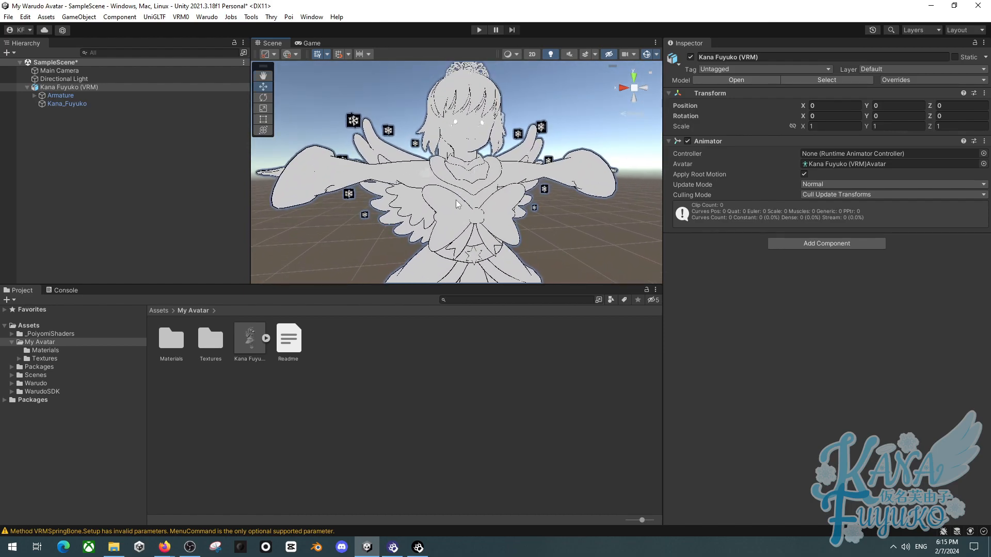
{"action": "key", "text": "f"}
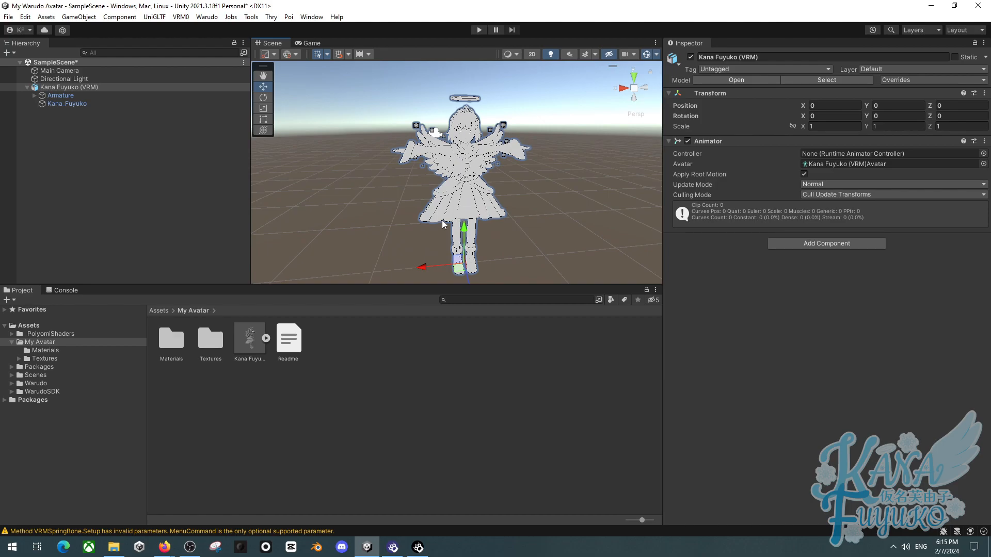
{"action": "right_click_drag", "start_coordinate": [443, 224], "coordinate": [376, 193]}
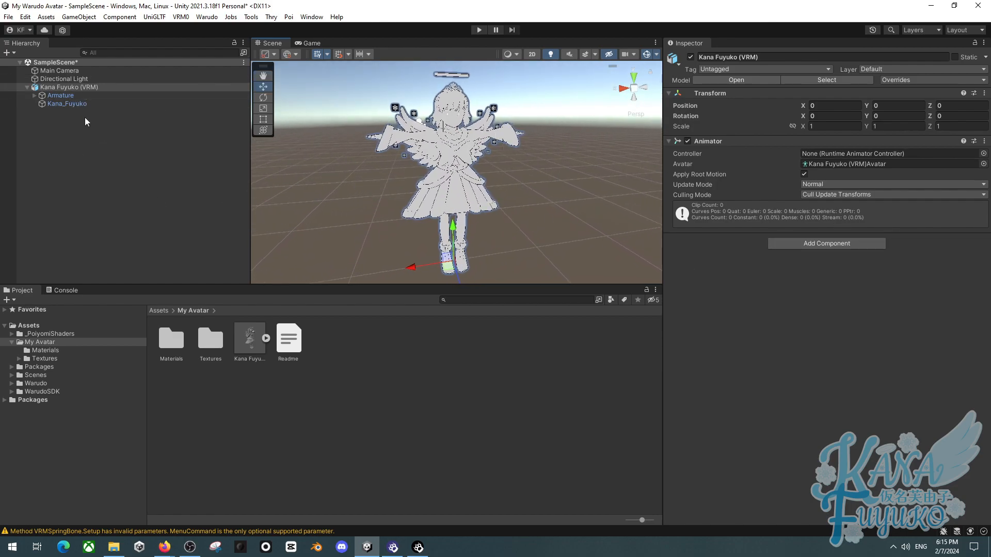
- Open the Warudo Setup Character window for the selected model and move it beside the hierarchy
{"action": "left_click", "coordinate": [207, 17]}
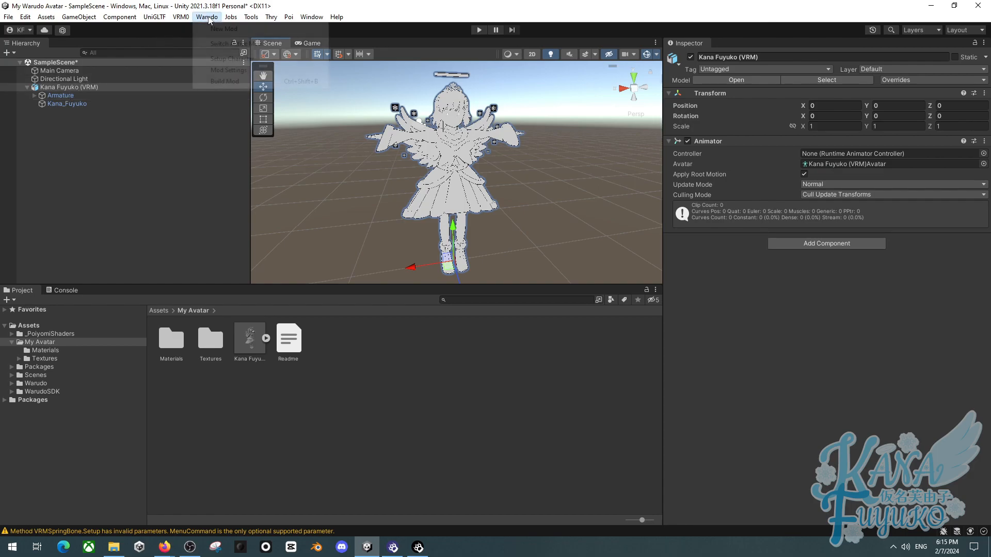
{"action": "left_click", "coordinate": [237, 60]}
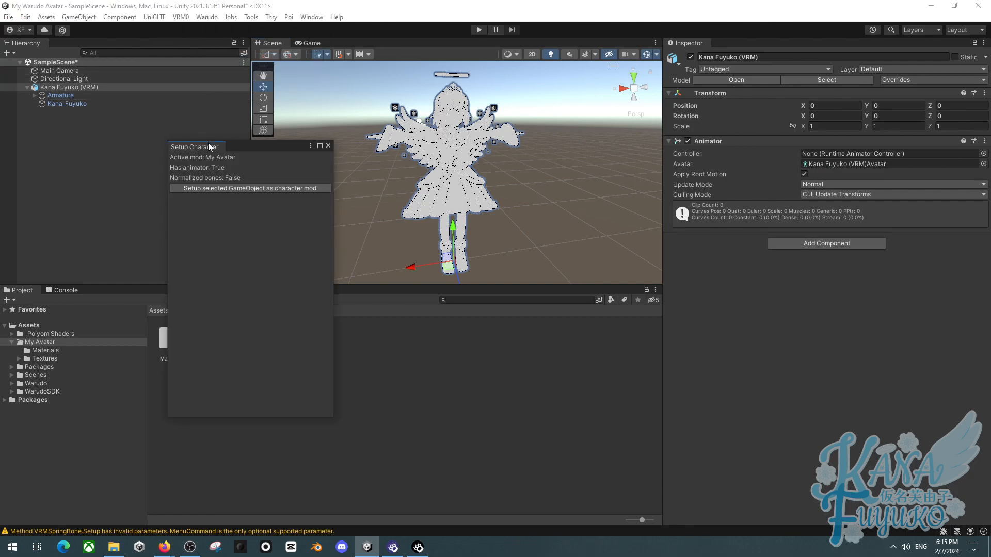
{"action": "left_click_drag", "start_coordinate": [233, 145], "coordinate": [272, 63]}
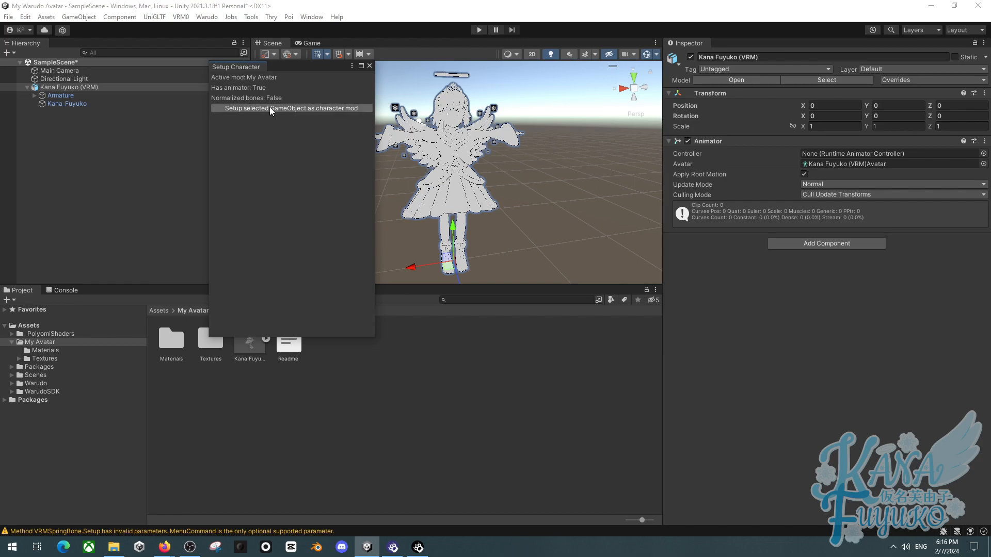
- Duplicate the Kana Fuyuko (VRM) object and rename the copy to Kana Fuyuko (VRM)
{"action": "left_click_drag", "start_coordinate": [282, 68], "coordinate": [288, 113]}
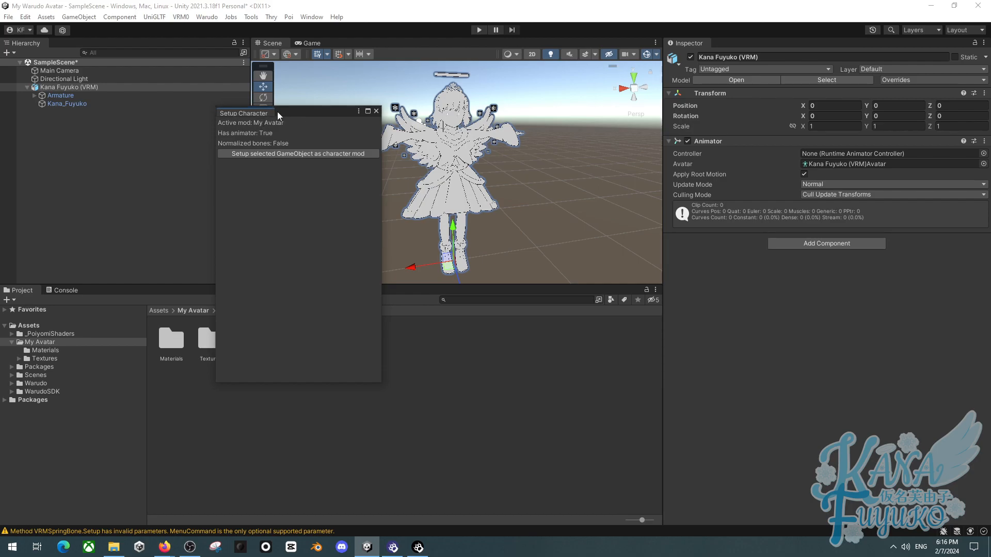
{"action": "left_click_drag", "start_coordinate": [297, 110], "coordinate": [304, 94]}
{"action": "left_click", "coordinate": [29, 85]}
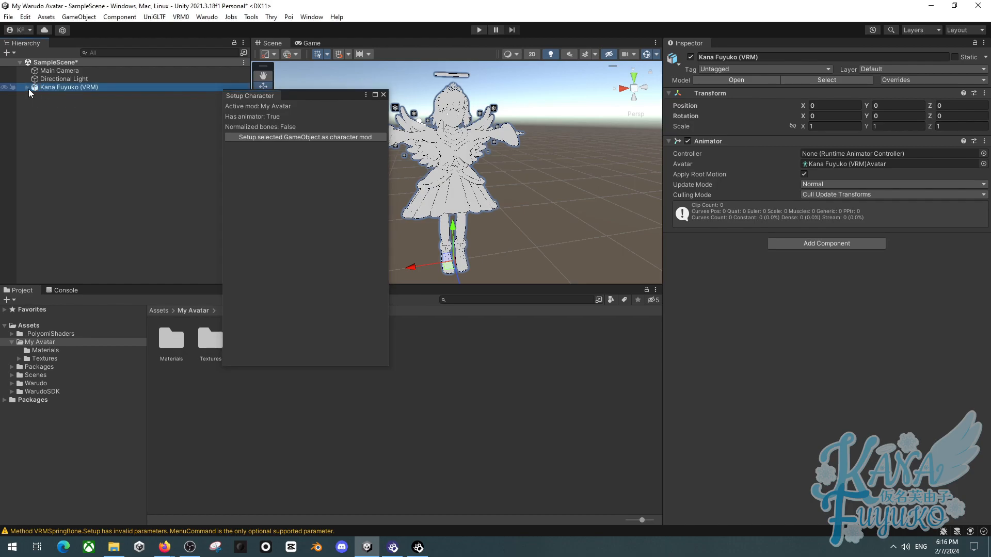
{"action": "left_click", "coordinate": [137, 132]}
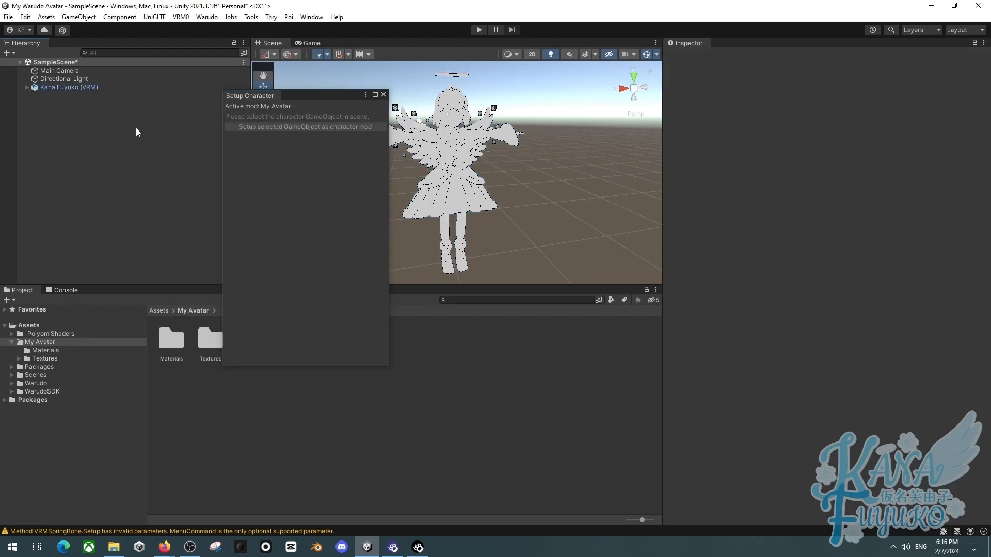
{"action": "left_click", "coordinate": [88, 88]}
{"action": "key", "text": "ctrl+d"}
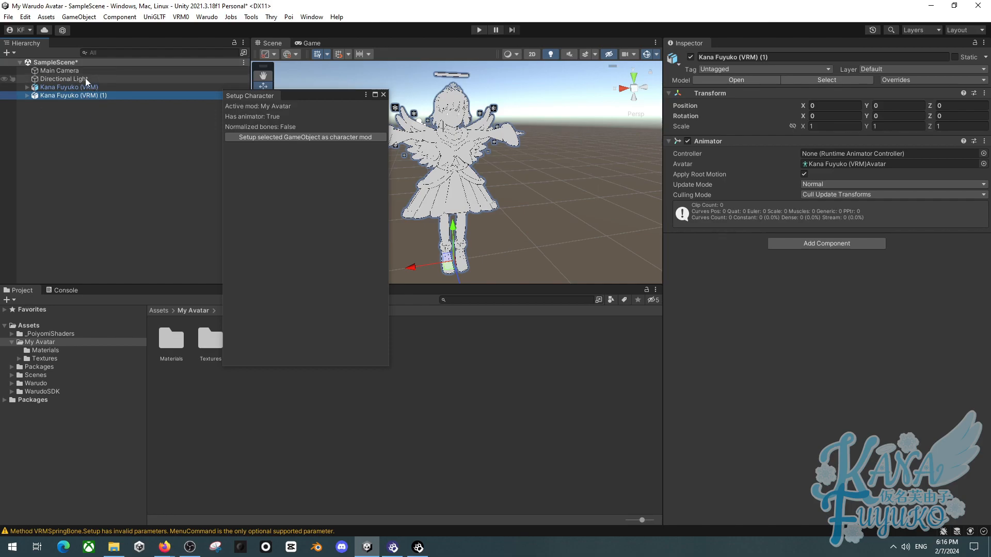
{"action": "double_click", "coordinate": [776, 57]}
{"action": "key", "text": "BackSpace"}
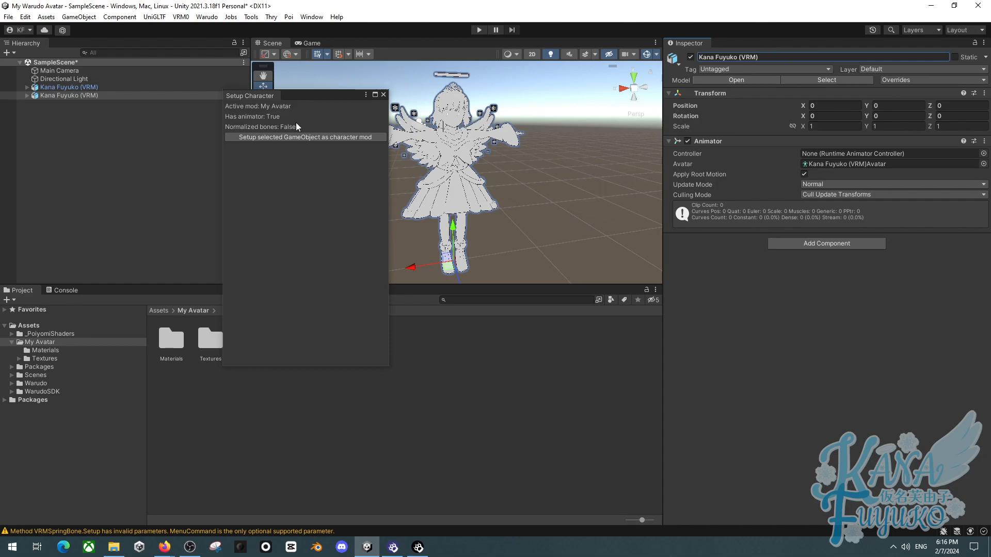
- Set up the duplicated Kana Fuyuko (VRM) object as a Warudo character mod
{"action": "left_click", "coordinate": [97, 86]}
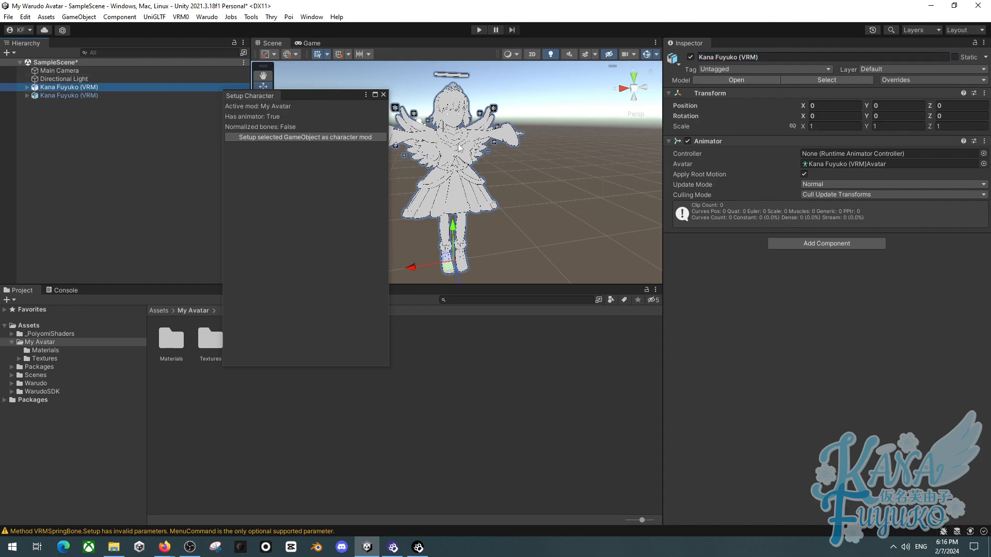
{"action": "left_click", "coordinate": [54, 96]}
{"action": "left_click", "coordinate": [87, 88]}
{"action": "left_click_drag", "start_coordinate": [292, 99], "coordinate": [548, 161]}
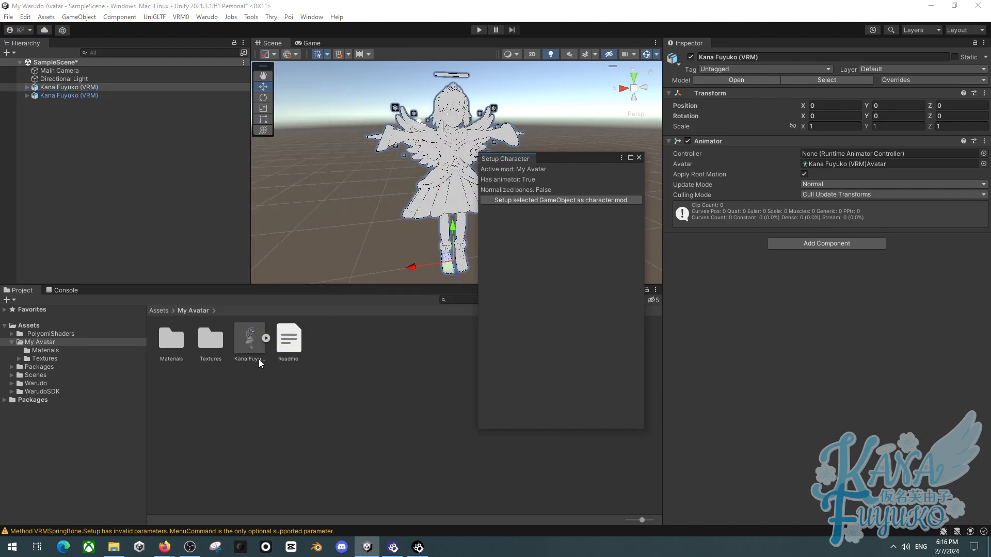
{"action": "left_click", "coordinate": [67, 97]}
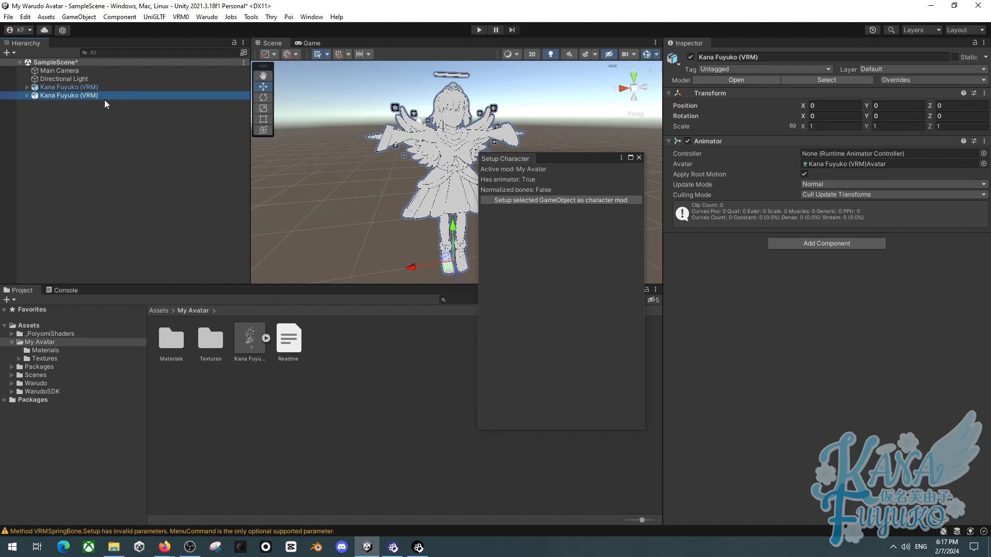
{"action": "left_click", "coordinate": [101, 86]}
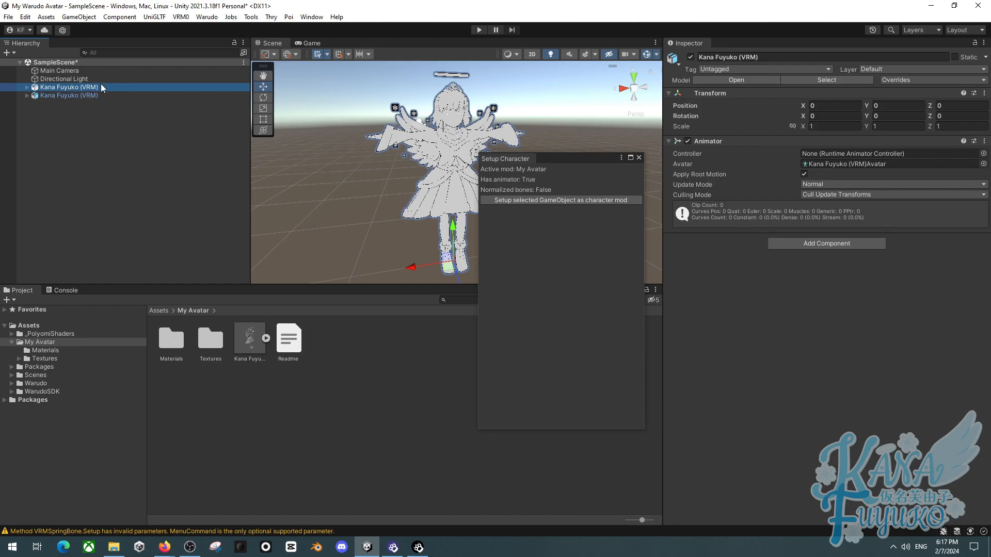
{"action": "left_click", "coordinate": [92, 95]}
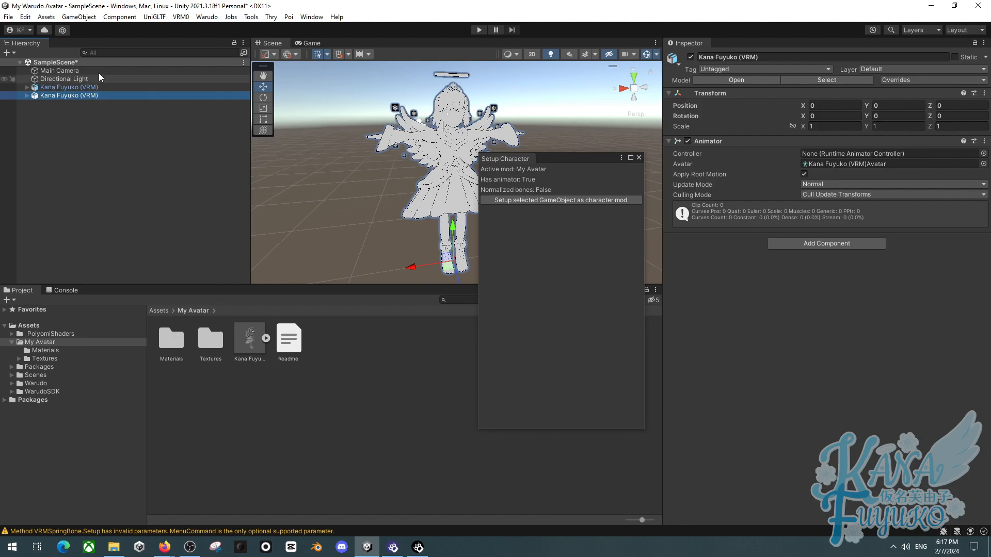
{"action": "left_click", "coordinate": [510, 199]}
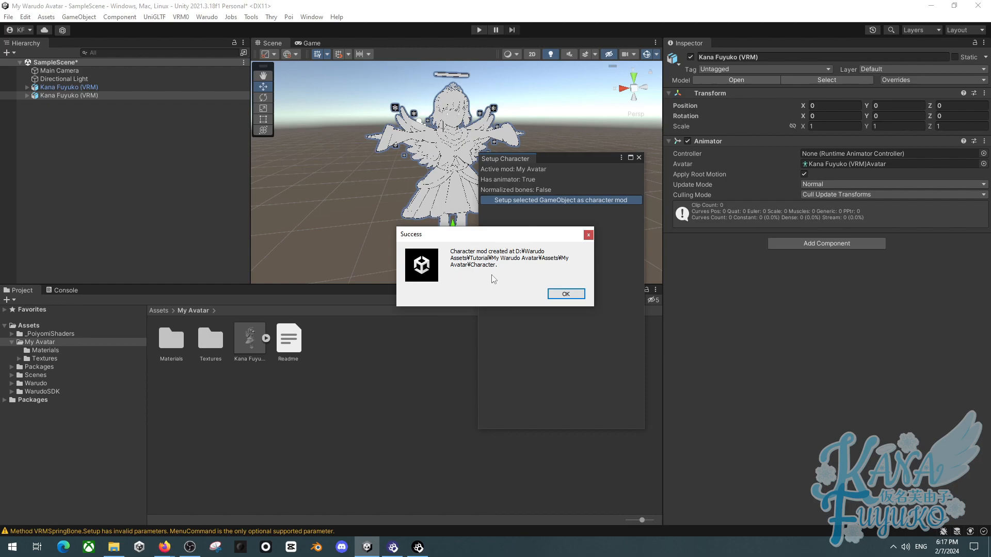
{"action": "left_click", "coordinate": [565, 293]}
- Fly around the scene and inspect the generated Character prefab and model assets
{"action": "left_click_drag", "start_coordinate": [556, 158], "coordinate": [167, 137]}
{"action": "left_click", "coordinate": [226, 131]}
{"action": "right_click_drag", "start_coordinate": [358, 169], "coordinate": [450, 122]}
{"action": "key", "text": "w"}
{"action": "key", "text": "s"}
{"action": "key", "text": "w"}
{"action": "key", "text": "s"}
{"action": "key", "text": "d"}
{"action": "key", "text": "a"}
{"action": "key", "text": "s"}
{"action": "key", "text": "w"}
{"action": "key", "text": "a"}
{"action": "key", "text": "s"}
{"action": "key", "text": "w"}
{"action": "key", "text": "a"}
{"action": "key", "text": "d"}
{"action": "key", "text": "a"}
{"action": "key", "text": "w"}
{"action": "key", "text": "s"}
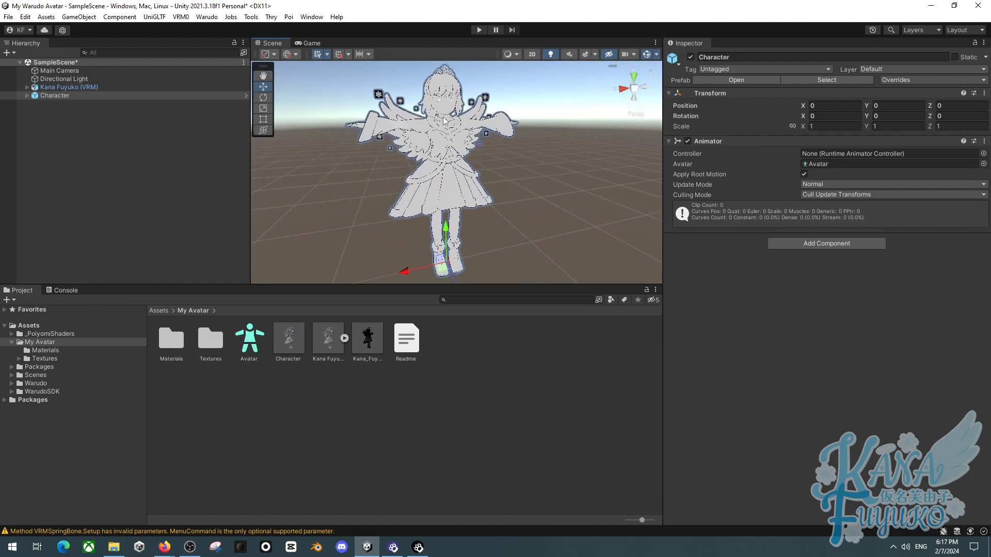
{"action": "left_click", "coordinate": [292, 338]}
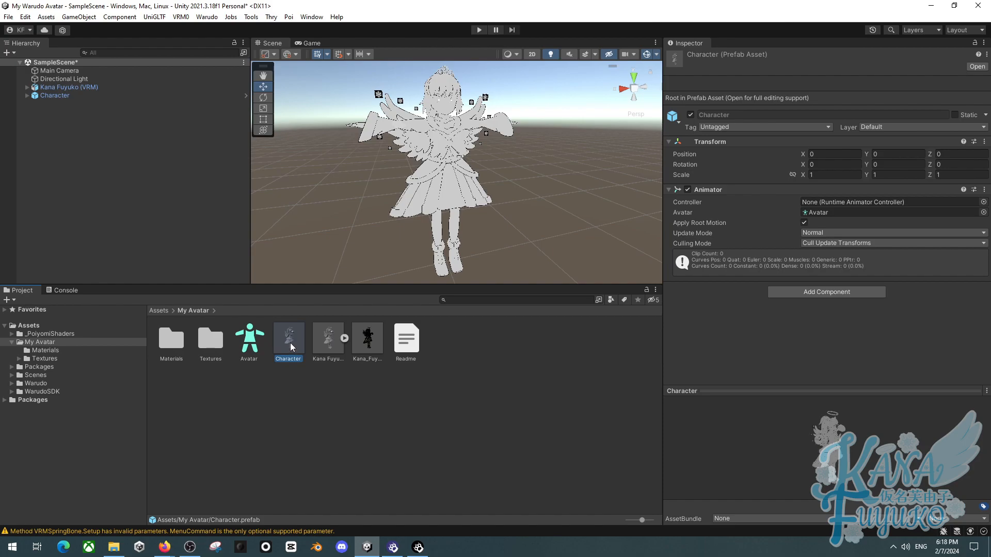
{"action": "left_click", "coordinate": [320, 347]}
{"action": "left_click", "coordinate": [289, 346]}
{"action": "right_click_drag", "start_coordinate": [421, 136], "coordinate": [412, 129]}
{"action": "scroll", "coordinate": [412, 129], "scroll_direction": "down", "scroll_amount": 3}
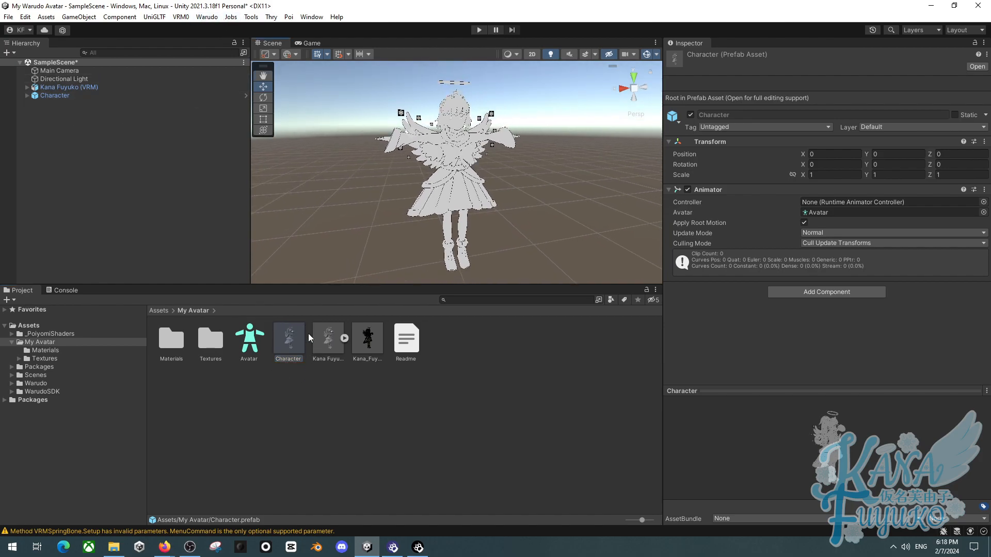
- Open the Warudo Mod Settings and fill in the mod author name
{"action": "left_click", "coordinate": [206, 17]}
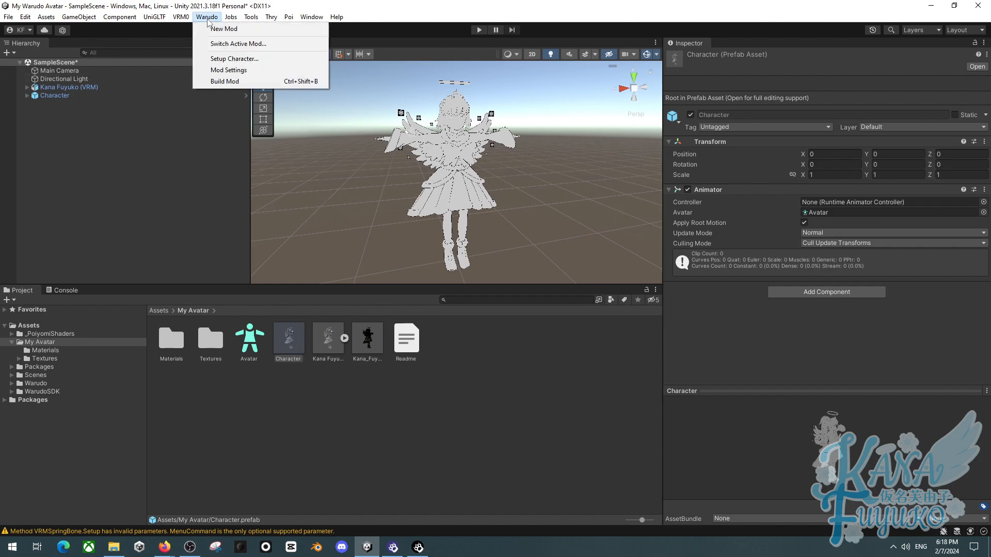
{"action": "left_click", "coordinate": [230, 70]}
{"action": "left_click", "coordinate": [709, 208]}
{"action": "key", "text": "ctrl+a"}
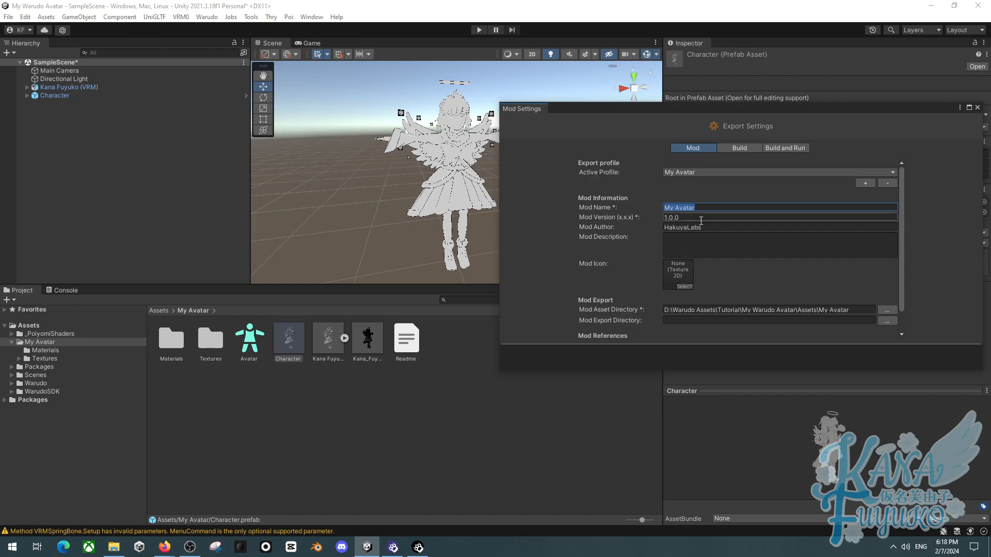
{"action": "left_click", "coordinate": [705, 228]}
{"action": "type", "text": "Kana "}
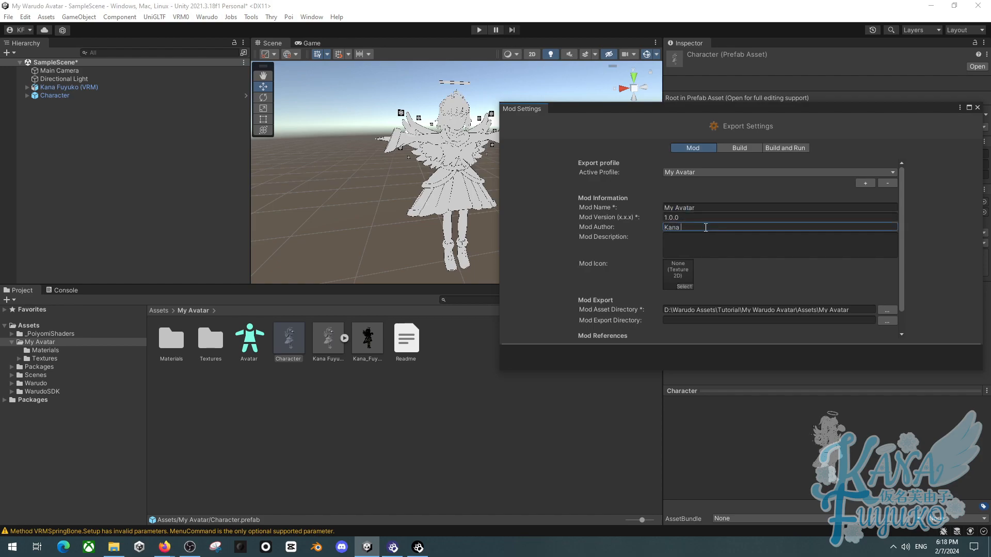
{"action": "type", "text": "Fuyuko"}
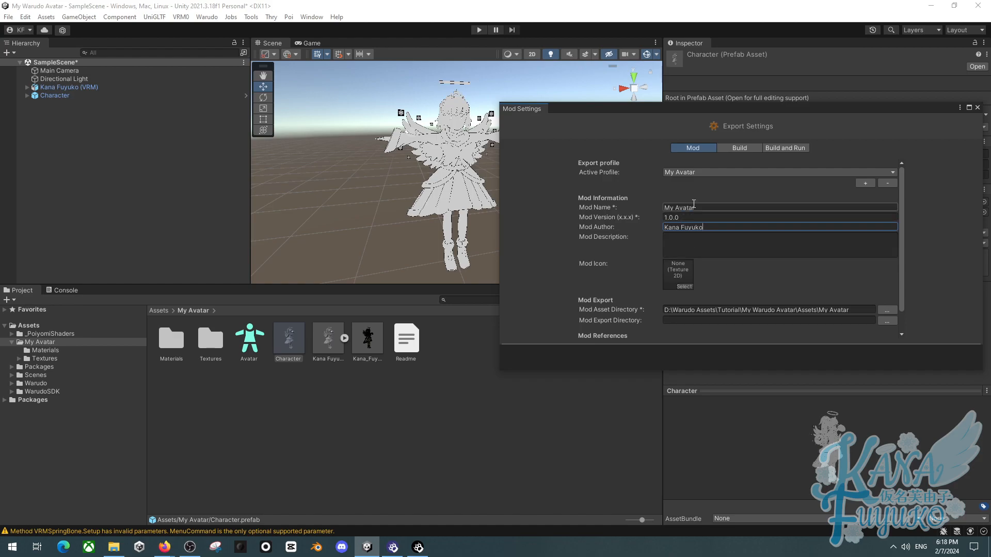
{"action": "left_click", "coordinate": [692, 206]}
{"action": "left_click", "coordinate": [692, 250]}
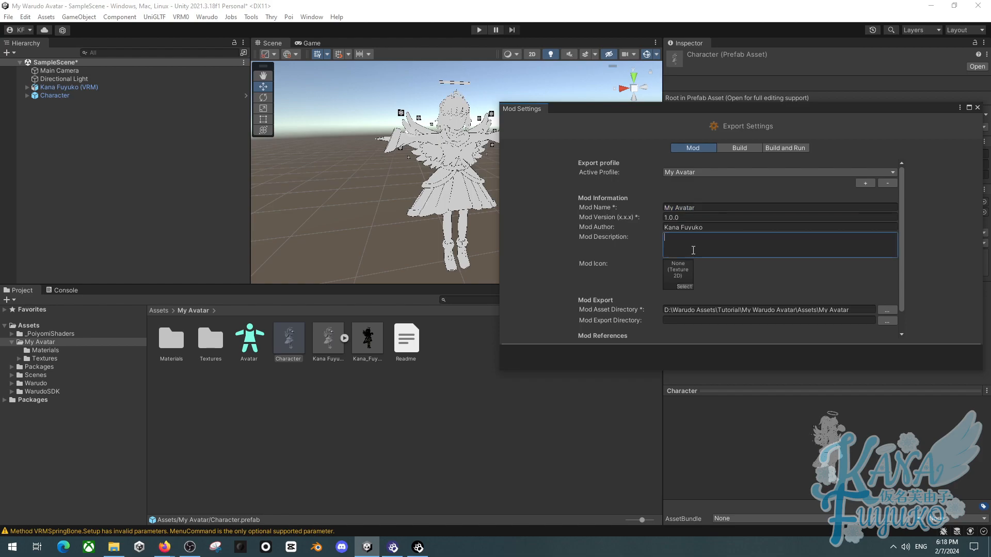
{"action": "type", "text": "gsdfhsdfyusadfhsdfn"}
{"action": "key", "text": "ctrl+a"}
{"action": "key", "text": "BackSpace"}
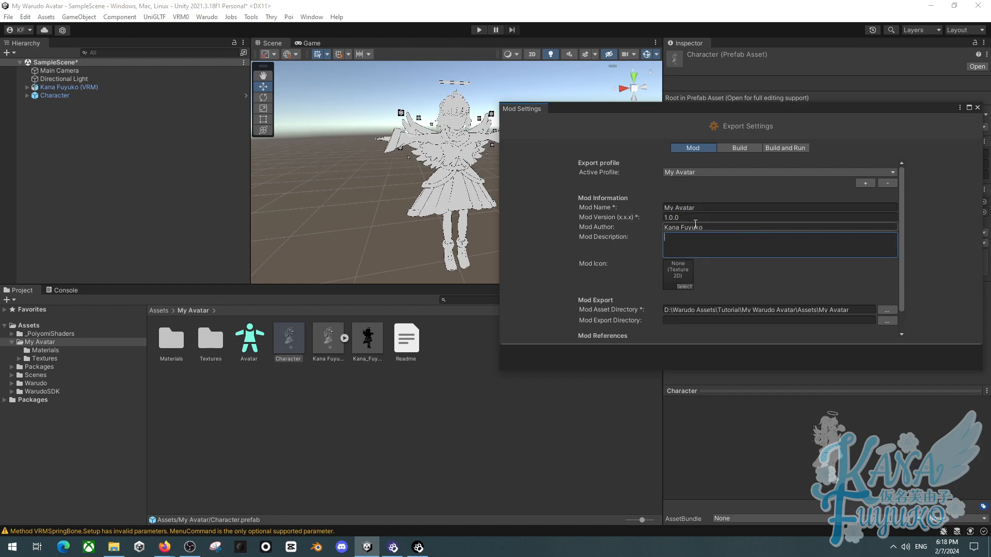
{"action": "left_click_drag", "start_coordinate": [680, 104], "coordinate": [698, 94]}
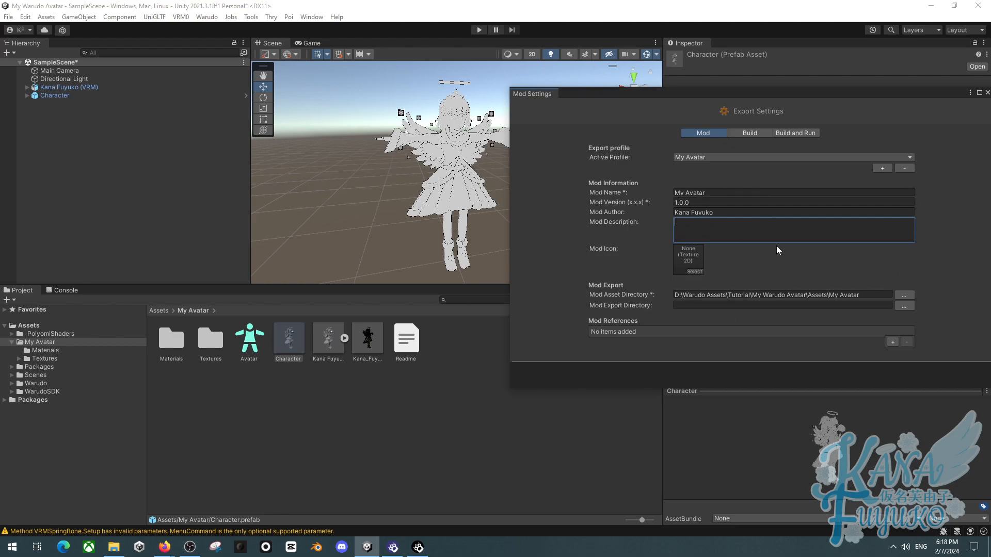
{"action": "left_click", "coordinate": [677, 256]}
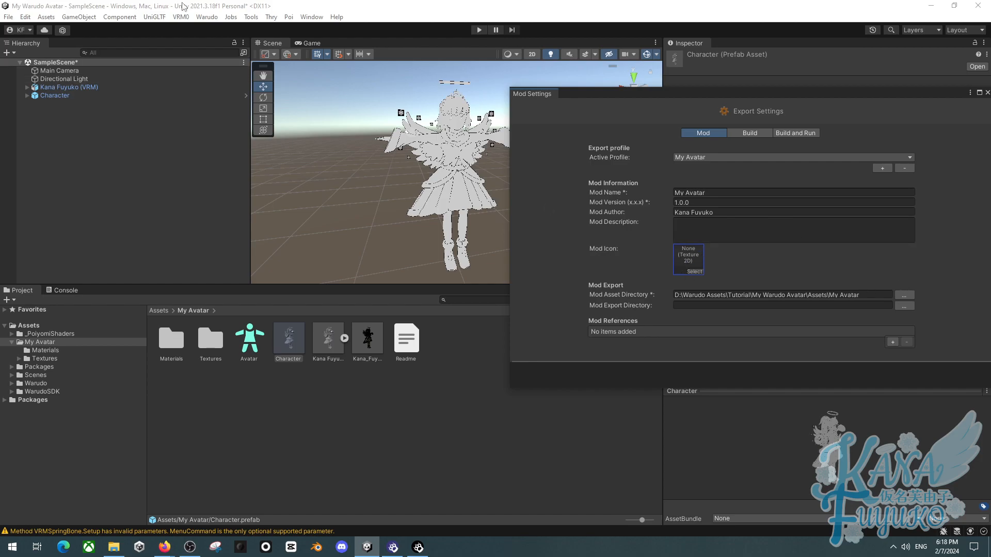
{"action": "left_click", "coordinate": [207, 17]}
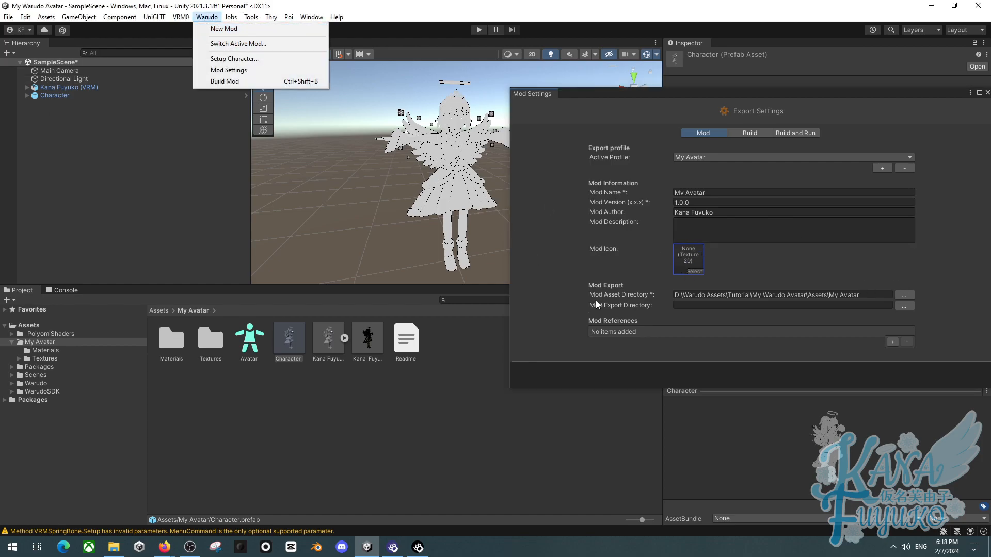
{"action": "left_click", "coordinate": [613, 295]}
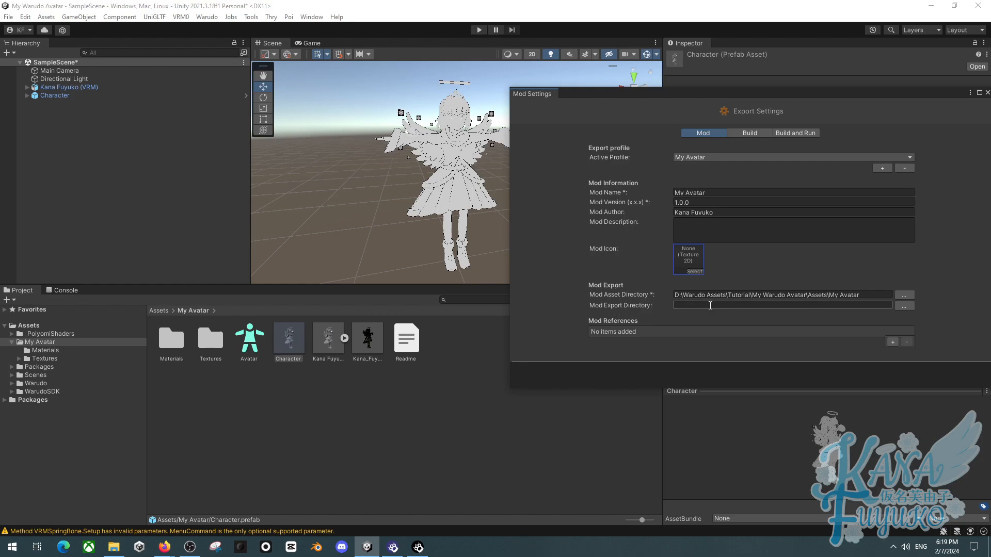
- Browse for the mod export directory in Warudo's StreamingAssets\Characters folder
{"action": "left_click", "coordinate": [904, 305]}
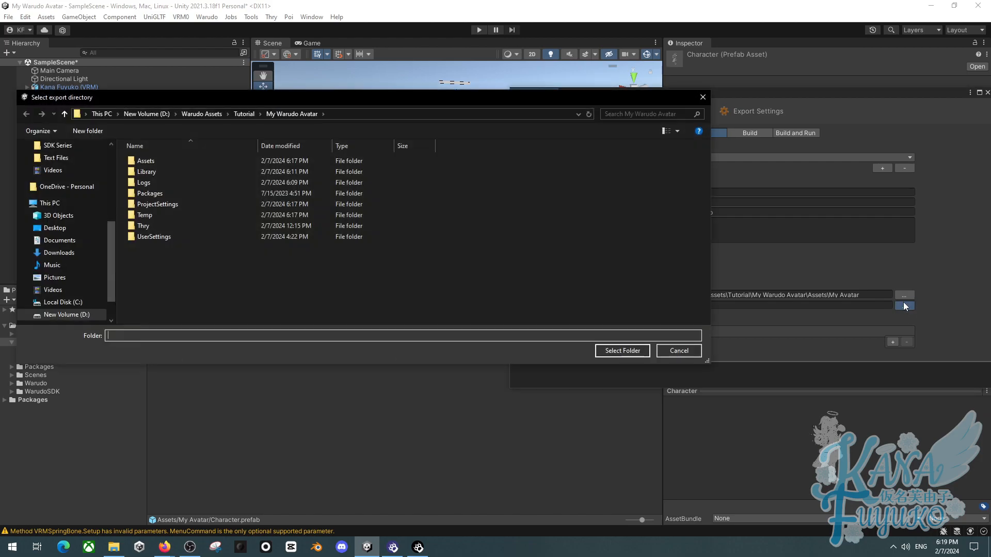
{"action": "scroll", "coordinate": [62, 206], "scroll_direction": "up", "scroll_amount": 2}
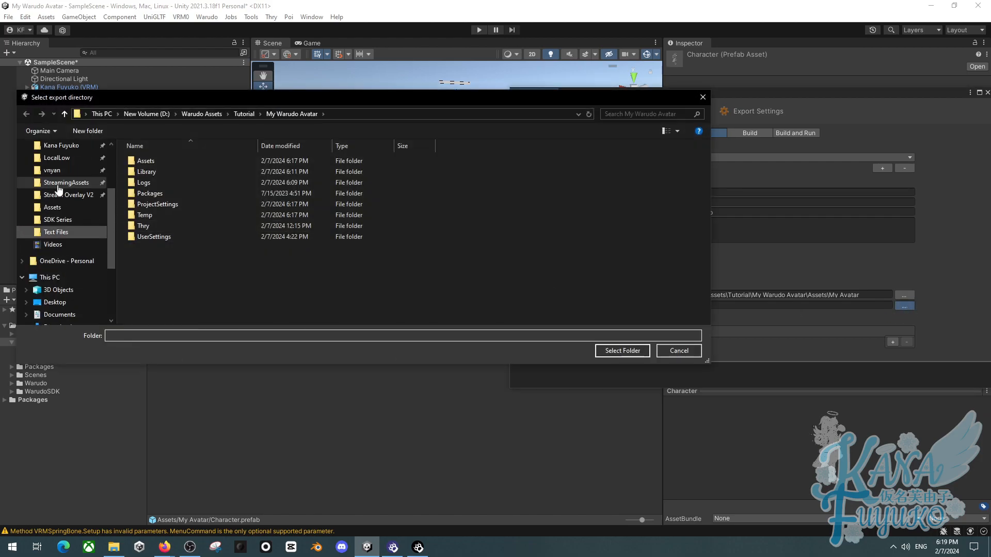
{"action": "left_click", "coordinate": [66, 183]}
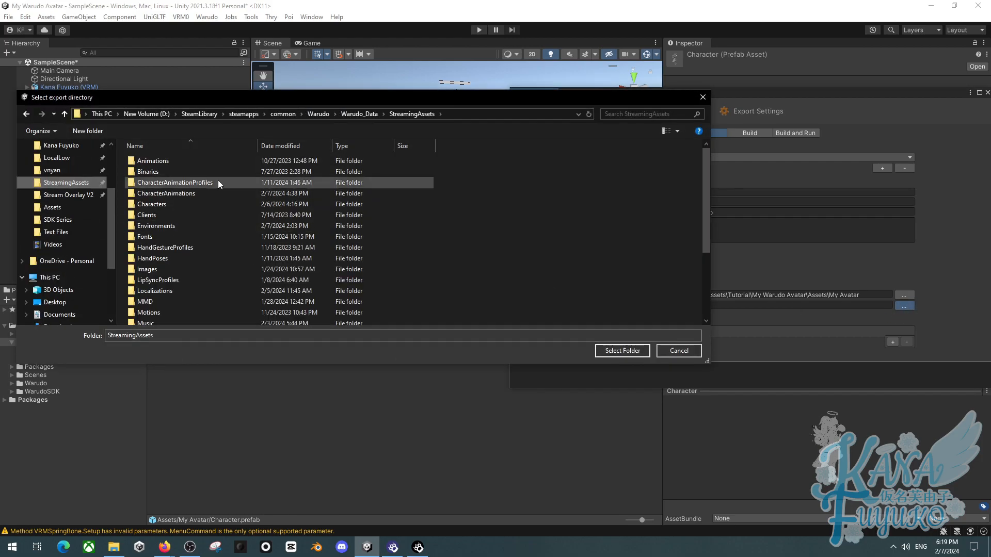
{"action": "double_click", "coordinate": [184, 205]}
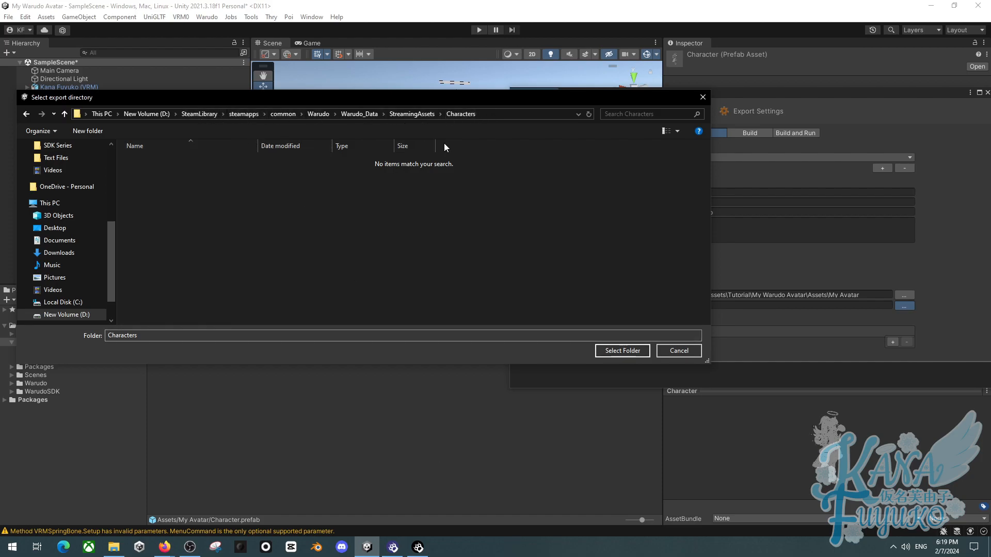
- Open Warudo's StreamingAssets folder in File Explorer to check the Characters folder location
{"action": "left_click", "coordinate": [418, 547]}
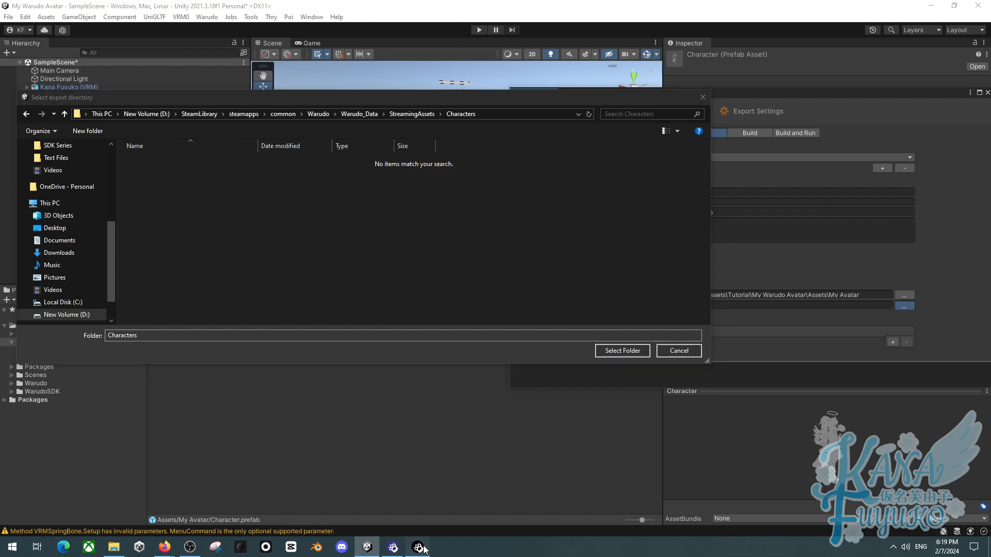
{"action": "left_click_drag", "start_coordinate": [257, 122], "coordinate": [318, 102]}
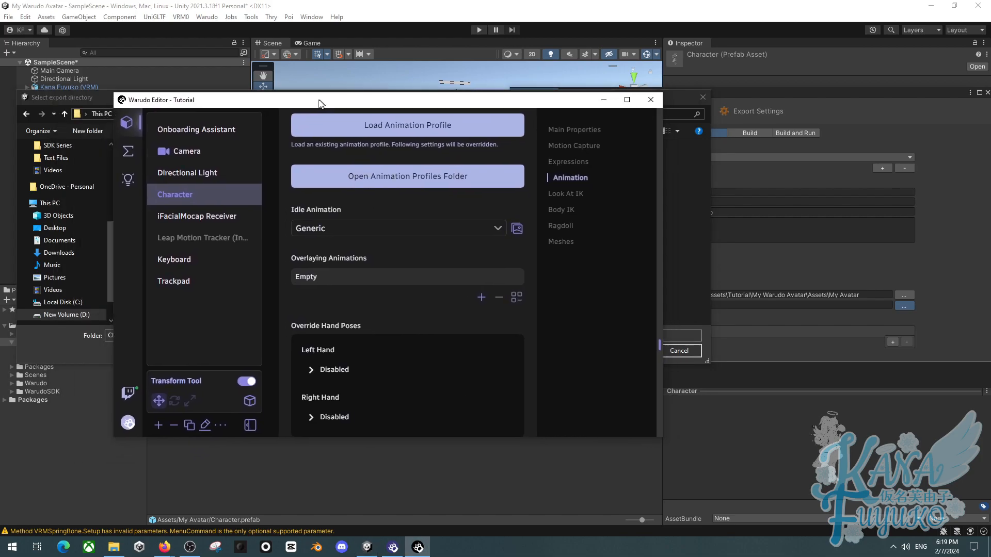
{"action": "left_click", "coordinate": [127, 422]}
{"action": "left_click", "coordinate": [154, 269]}
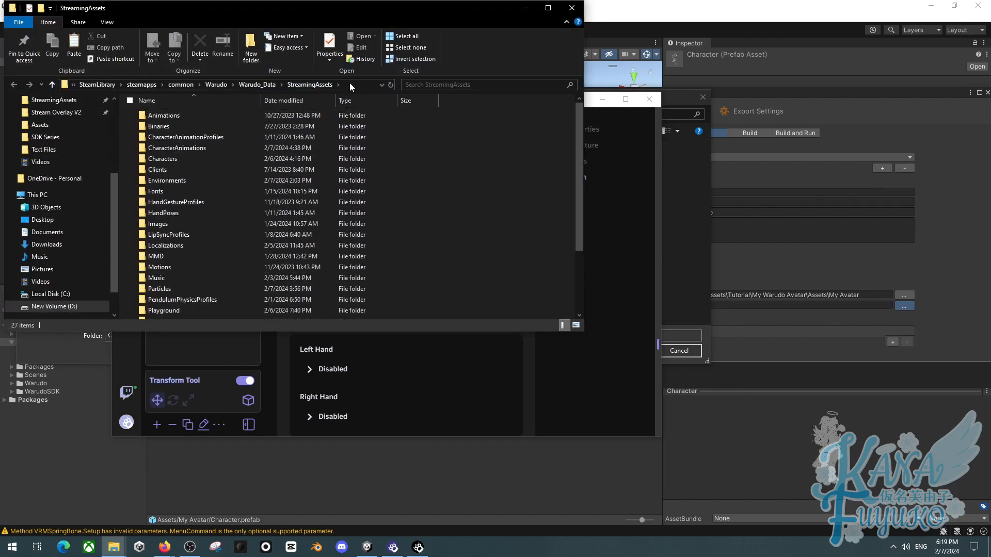
{"action": "double_click", "coordinate": [210, 159]}
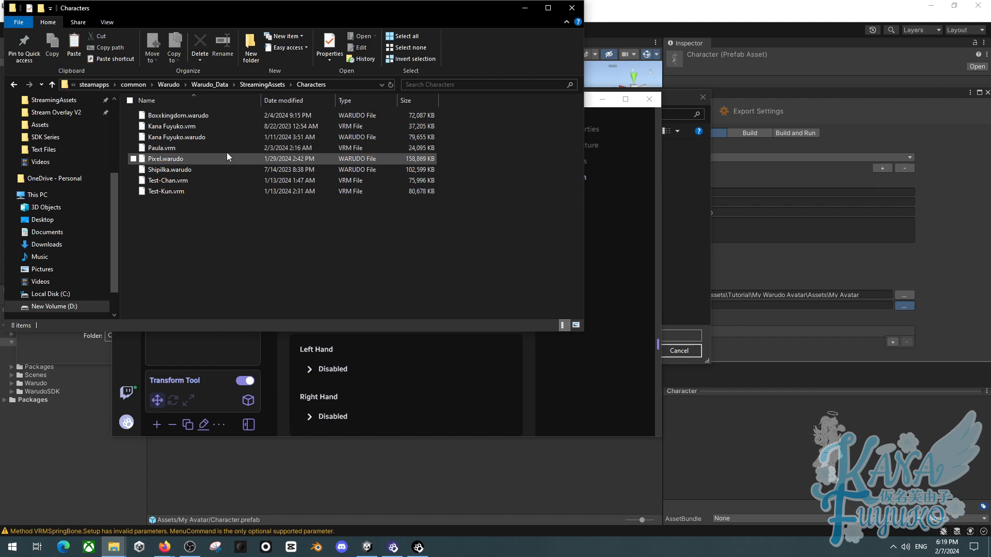
{"action": "left_click", "coordinate": [342, 85]}
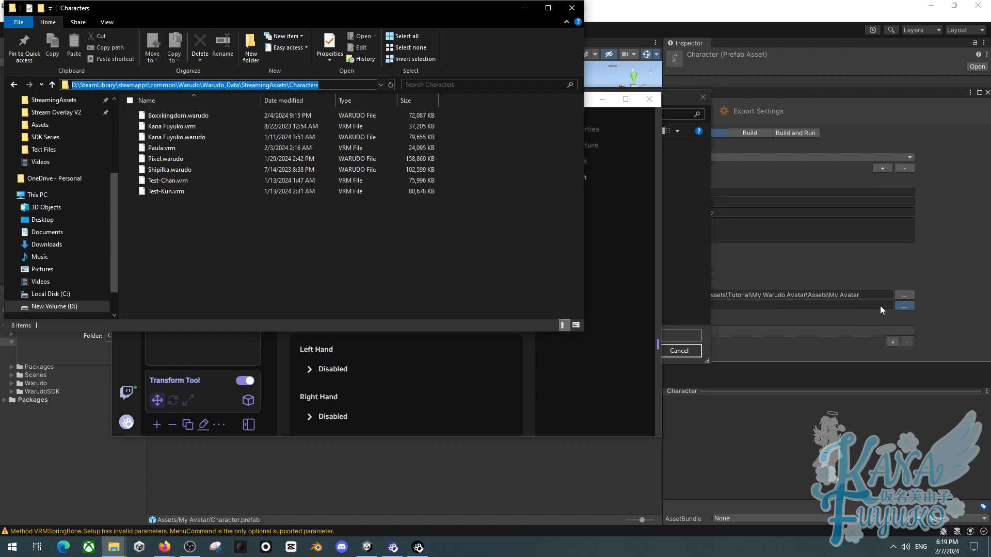
{"action": "left_click", "coordinate": [277, 232]}
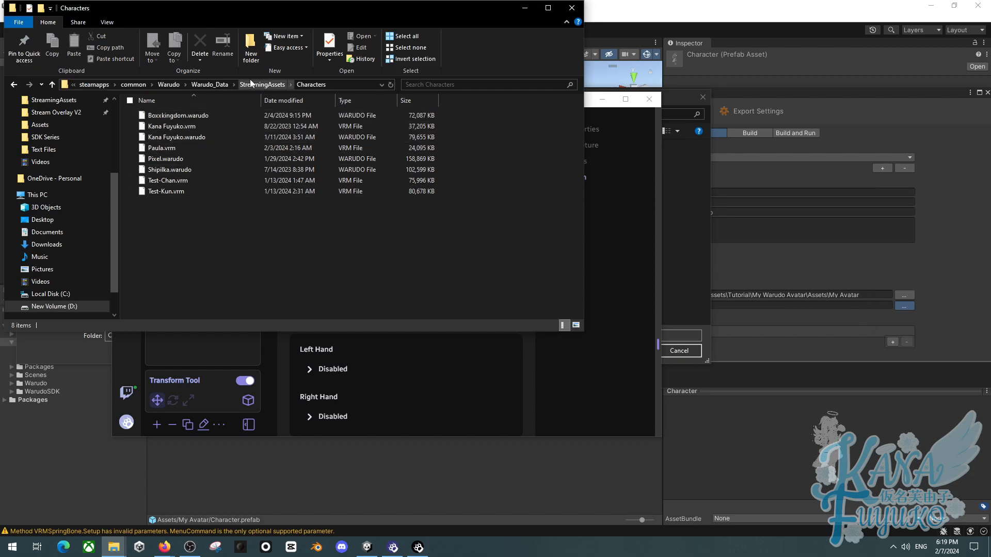
{"action": "left_click", "coordinate": [210, 86]}
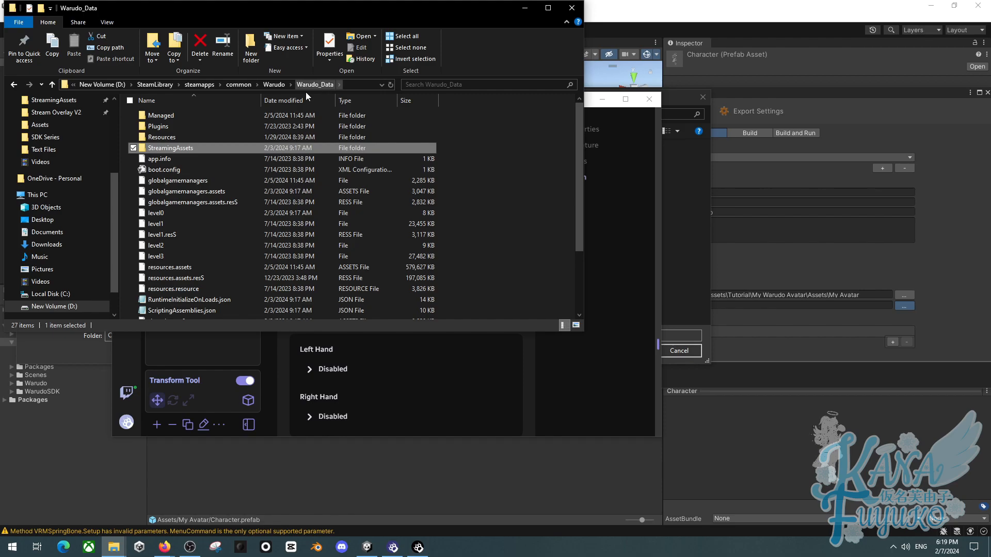
{"action": "right_click", "coordinate": [178, 146]}
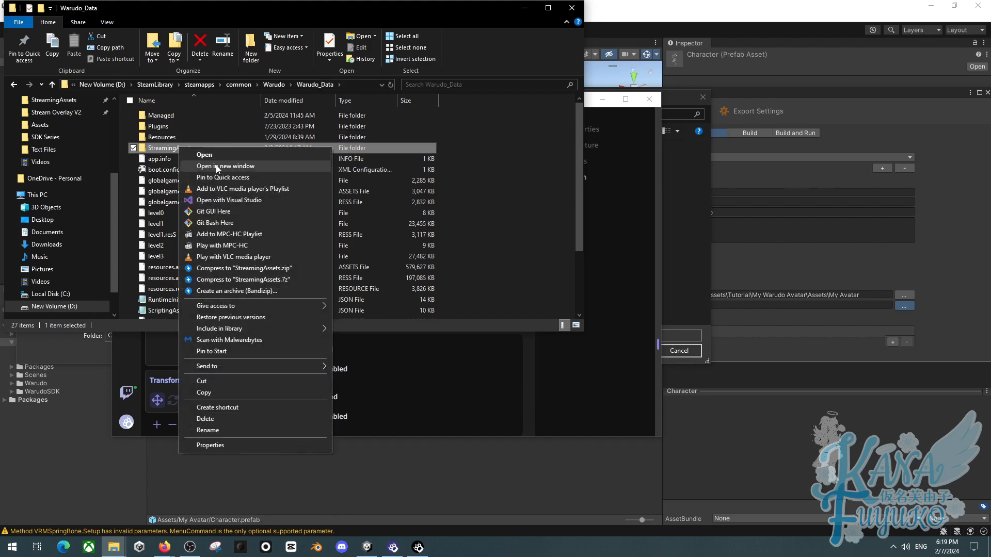
{"action": "left_click", "coordinate": [454, 149]}
{"action": "scroll", "coordinate": [94, 190], "scroll_direction": "up", "scroll_amount": 2}
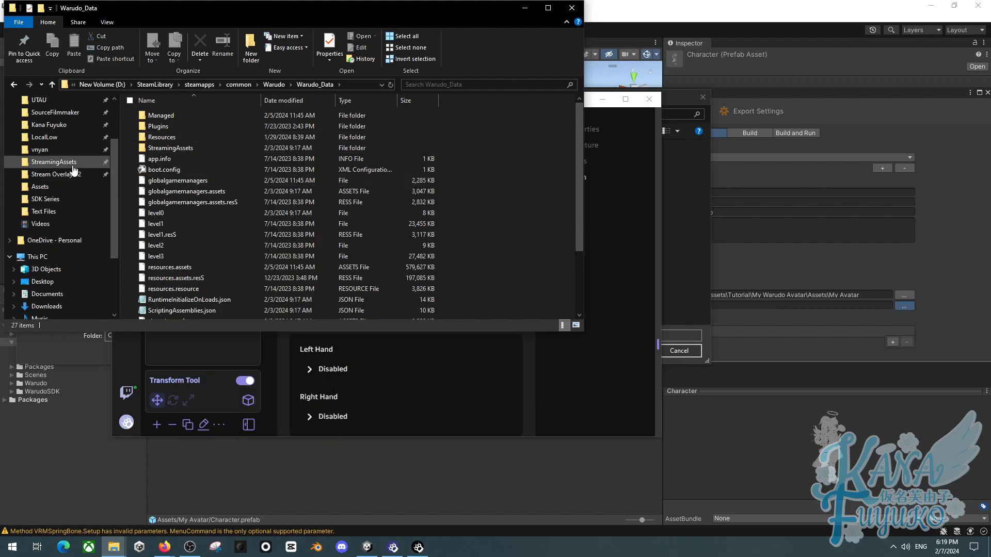
{"action": "left_click", "coordinate": [72, 163]}
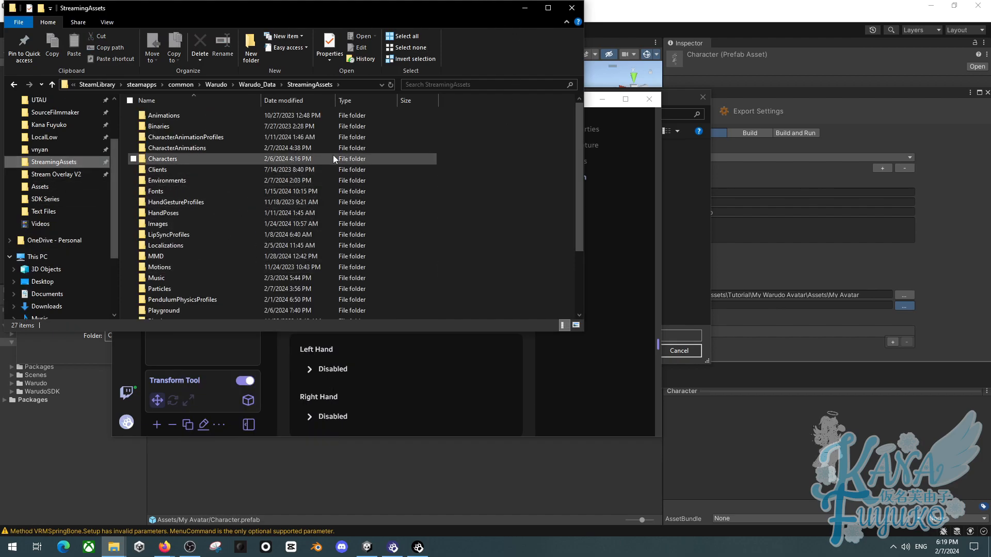
{"action": "left_click", "coordinate": [578, 10]}
- Select the StreamingAssets\Characters folder as the mod export directory
{"action": "left_click", "coordinate": [602, 99]}
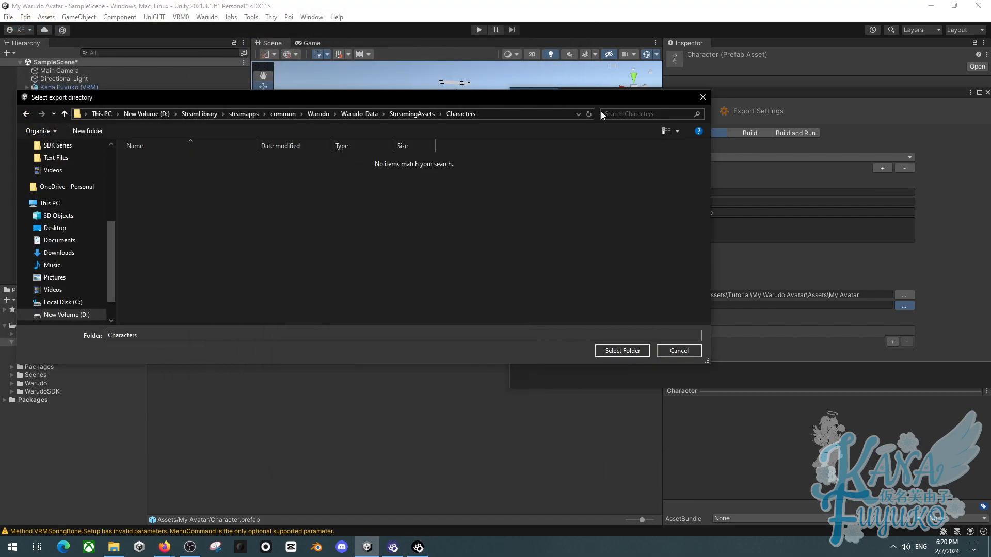
{"action": "left_click", "coordinate": [612, 350]}
{"action": "left_click_drag", "start_coordinate": [605, 95], "coordinate": [613, 54]}
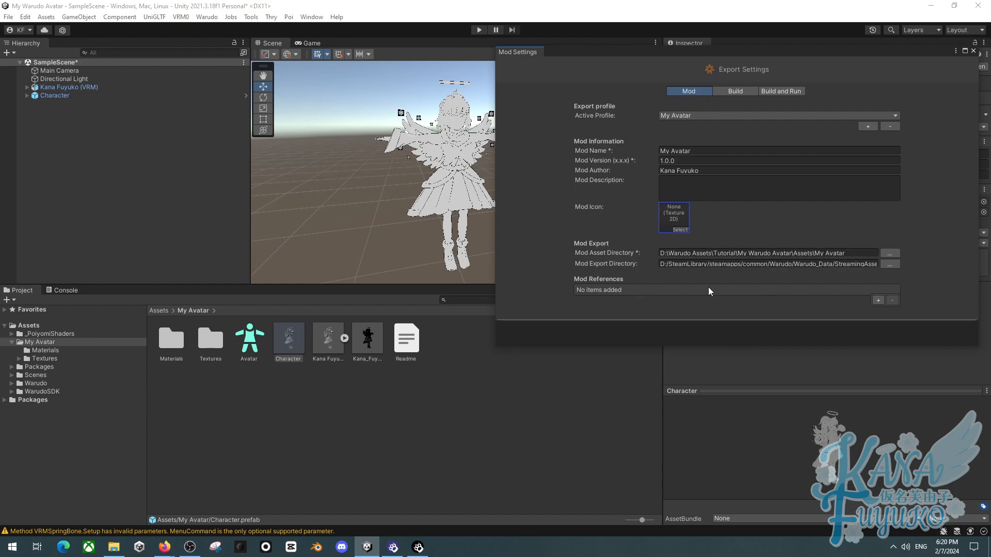
- In the build exporter settings, set Optimize for to File Size
{"action": "left_click", "coordinate": [745, 93]}
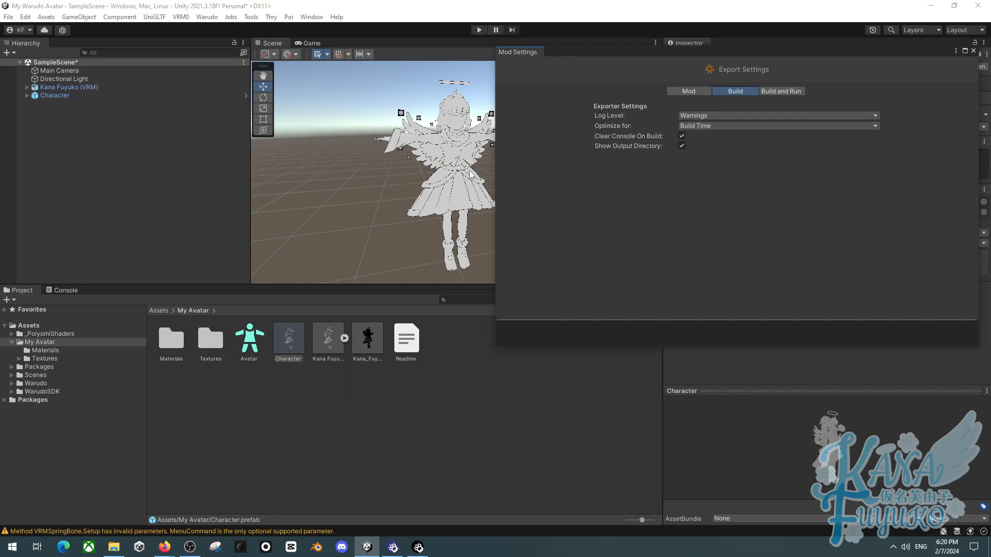
{"action": "left_click", "coordinate": [711, 126]}
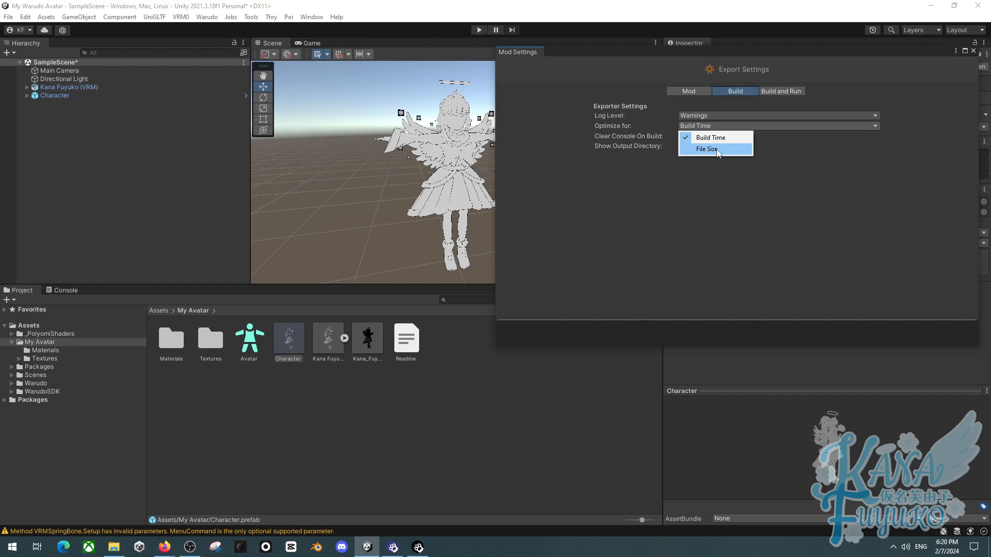
{"action": "left_click", "coordinate": [716, 150]}
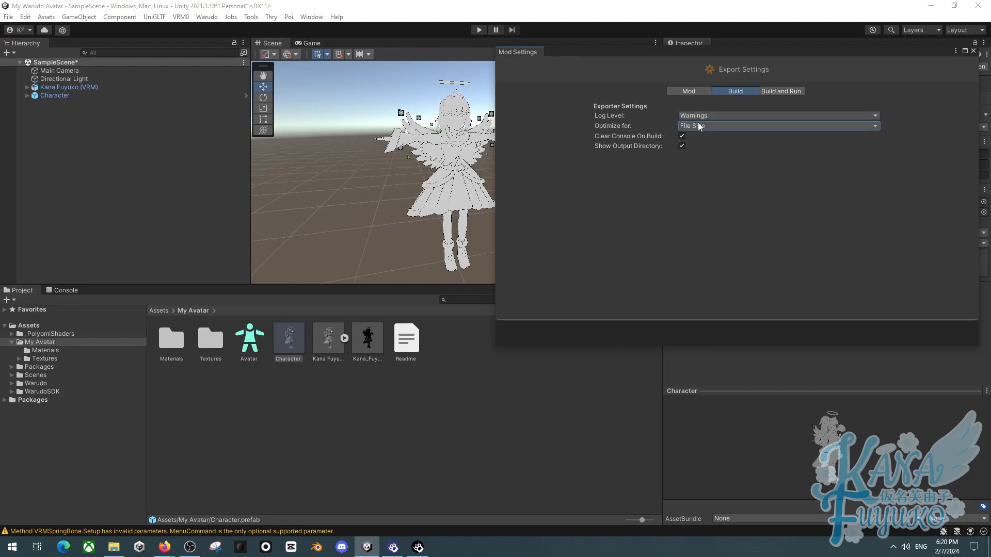
{"action": "left_click", "coordinate": [716, 128]}
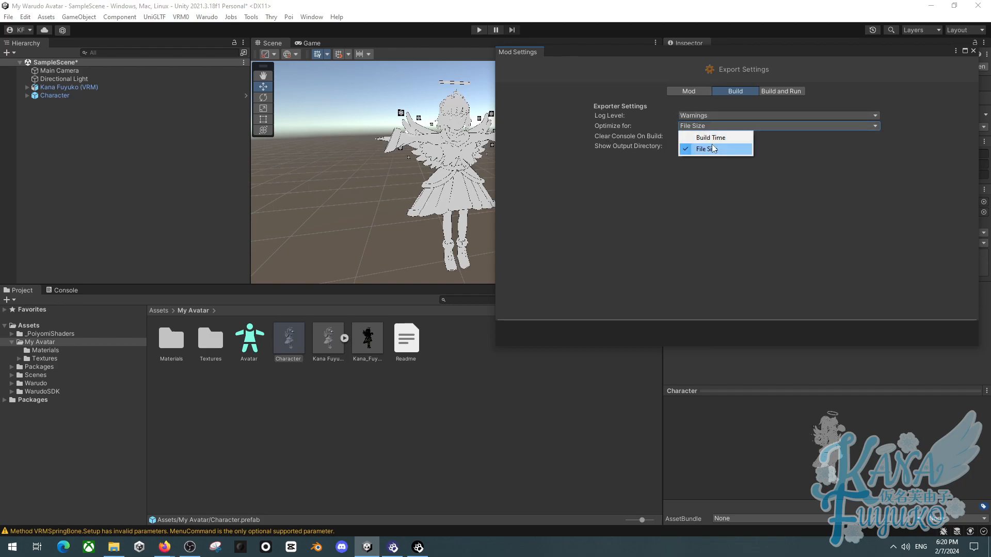
{"action": "left_click", "coordinate": [713, 139]}
{"action": "left_click", "coordinate": [709, 126]}
{"action": "left_click", "coordinate": [705, 149]}
{"action": "left_click", "coordinate": [712, 126]}
{"action": "left_click", "coordinate": [713, 138]}
{"action": "left_click", "coordinate": [701, 125]}
{"action": "left_click", "coordinate": [706, 150]}
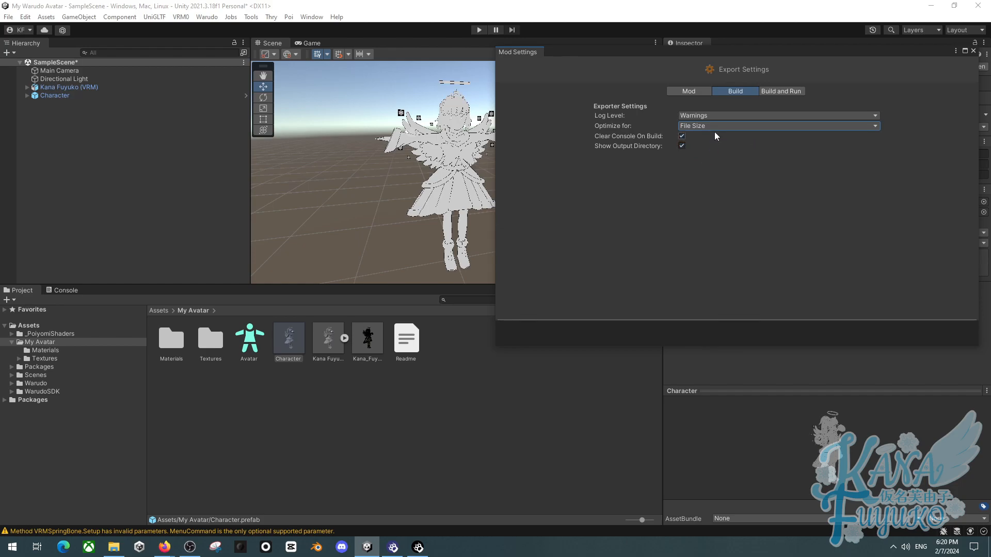
{"action": "left_click", "coordinate": [711, 128]}
{"action": "left_click", "coordinate": [711, 138]}
{"action": "left_click", "coordinate": [711, 128]}
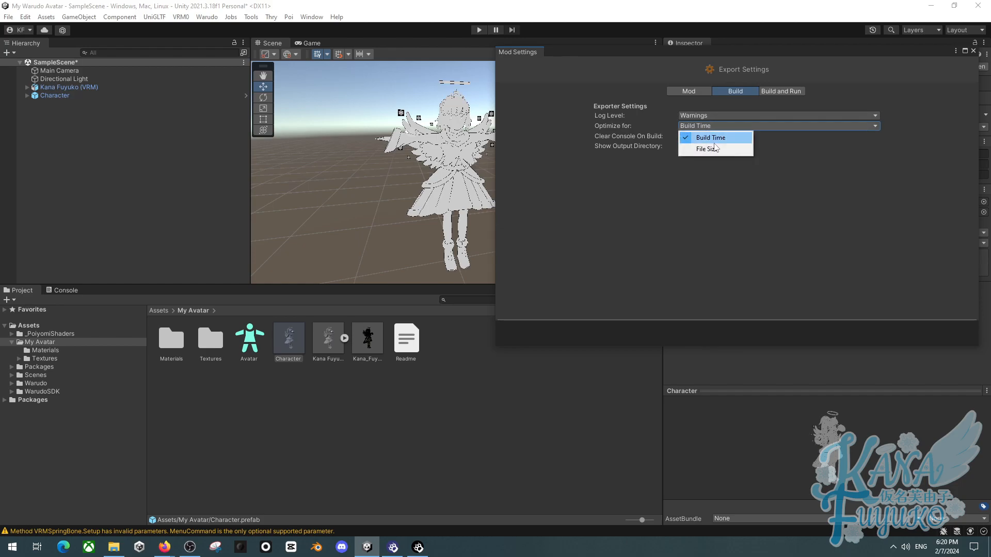
{"action": "left_click", "coordinate": [714, 149]}
- Build the mod using the Warudo menu's build command
{"action": "left_click", "coordinate": [689, 91]}
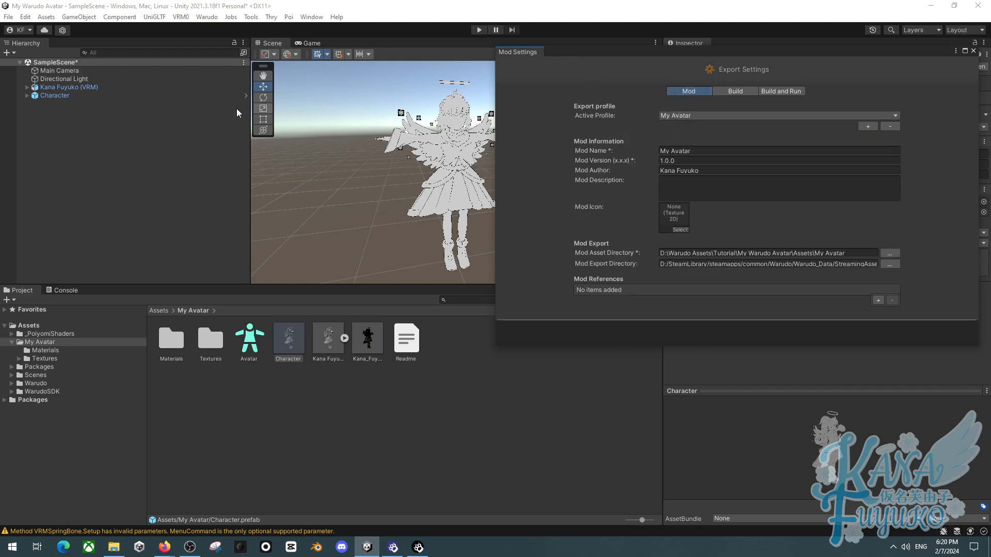
{"action": "left_click", "coordinate": [205, 18]}
{"action": "left_click", "coordinate": [225, 81]}
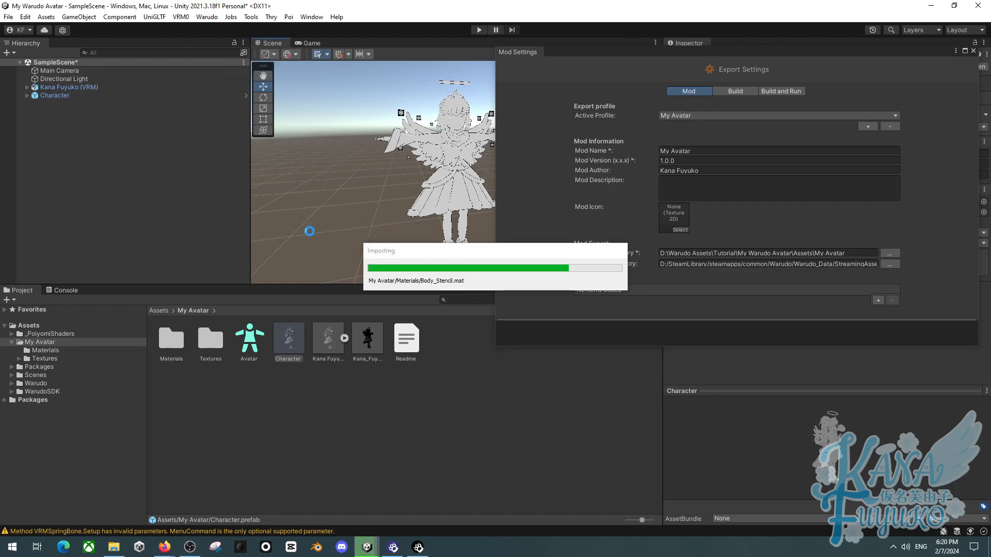
{"action": "left_click", "coordinate": [482, 294]}
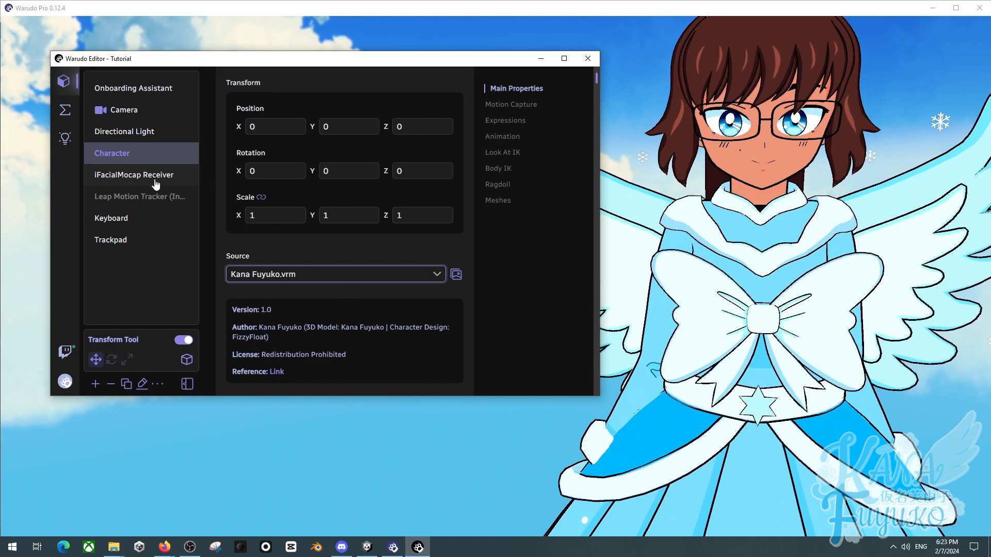
- Switch the Warudo character's source to the My Avatar mod
{"action": "left_click", "coordinate": [282, 275]}
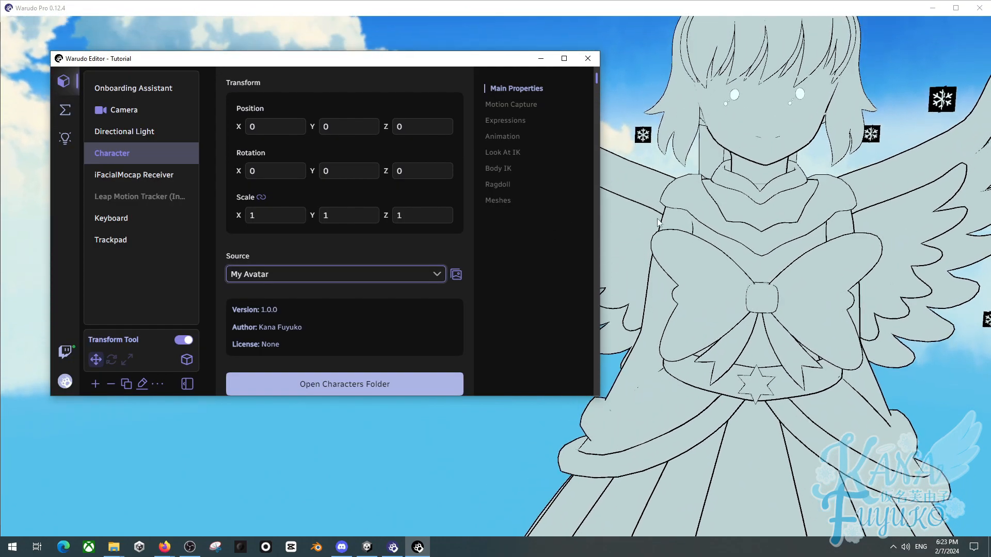
{"action": "left_click", "coordinate": [742, 243]}
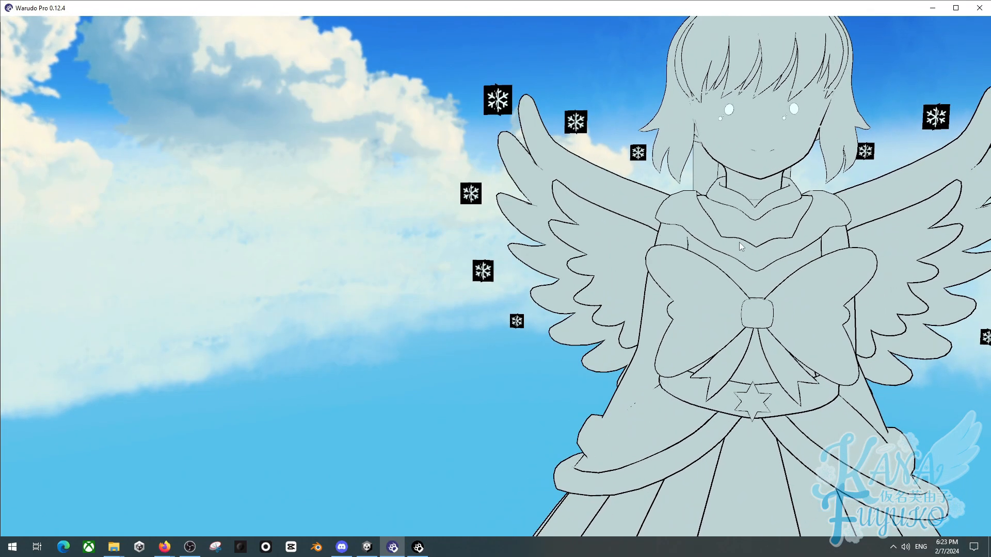
- Orbit and zoom around the loaded avatar to inspect its materials in Warudo
{"action": "scroll", "coordinate": [675, 247], "scroll_direction": "down", "scroll_amount": 4}
{"action": "scroll", "coordinate": [675, 247], "scroll_direction": "down", "scroll_amount": 2}
{"action": "left_click_drag", "start_coordinate": [675, 248], "coordinate": [661, 270]}
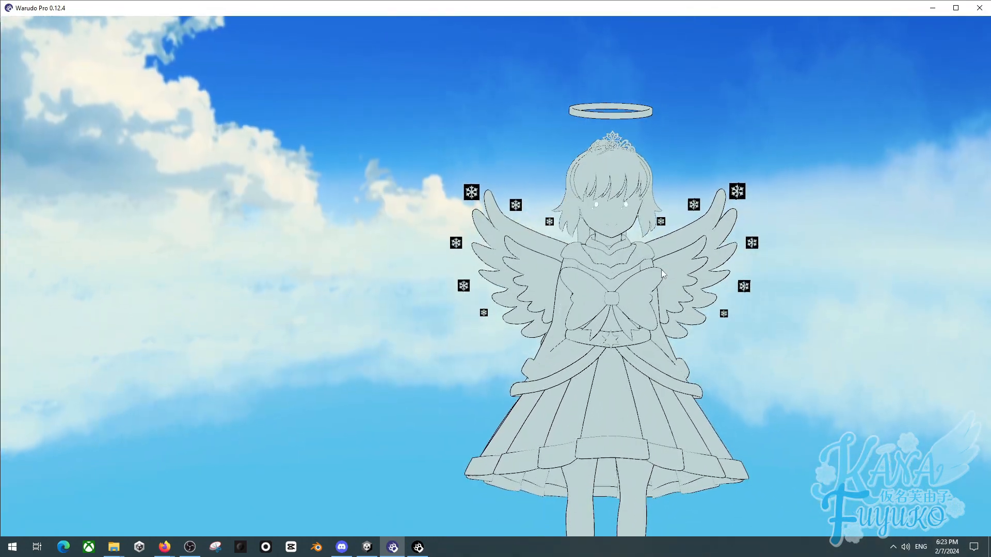
{"action": "scroll", "coordinate": [561, 272], "scroll_direction": "up", "scroll_amount": 5}
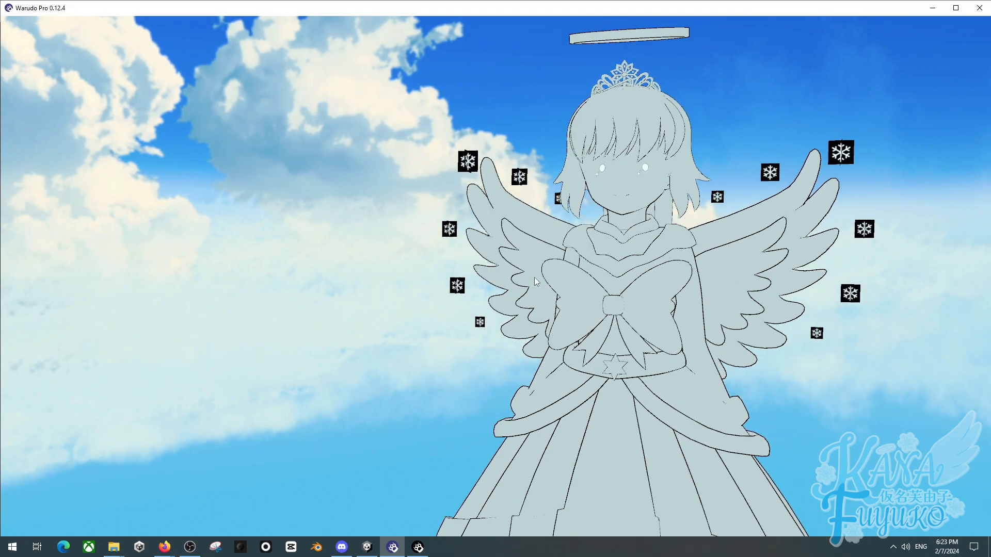
{"action": "scroll", "coordinate": [561, 272], "scroll_direction": "up", "scroll_amount": 3}
{"action": "left_click_drag", "start_coordinate": [561, 272], "coordinate": [515, 294]}
{"action": "scroll", "coordinate": [515, 294], "scroll_direction": "down", "scroll_amount": 4}
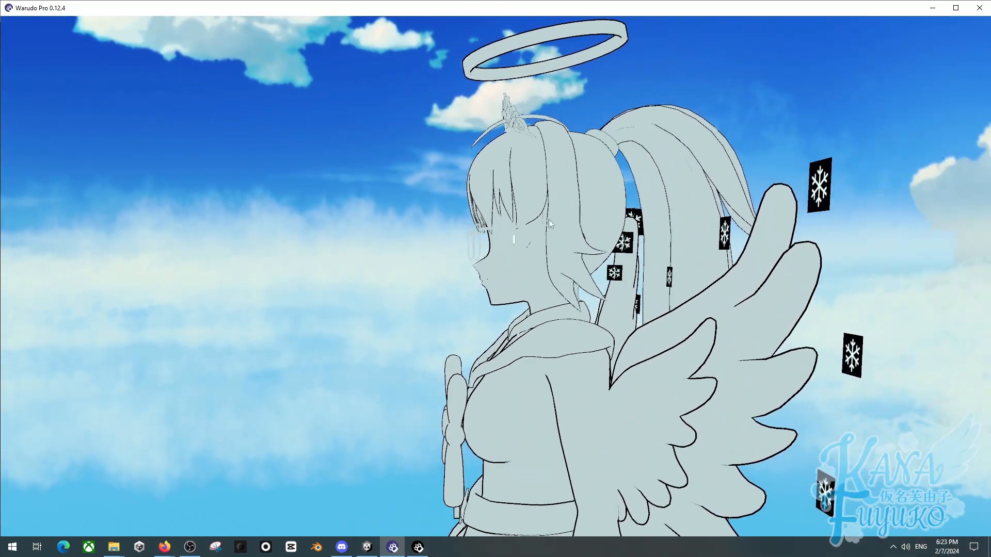
{"action": "middle_click_drag", "start_coordinate": [549, 219], "coordinate": [711, 228]}
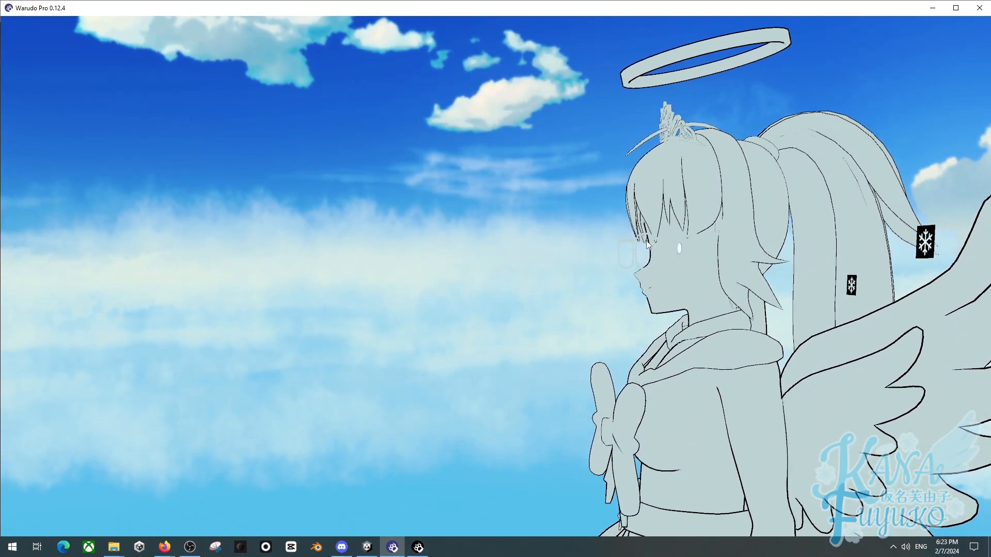
{"action": "left_click_drag", "start_coordinate": [646, 241], "coordinate": [701, 247]}
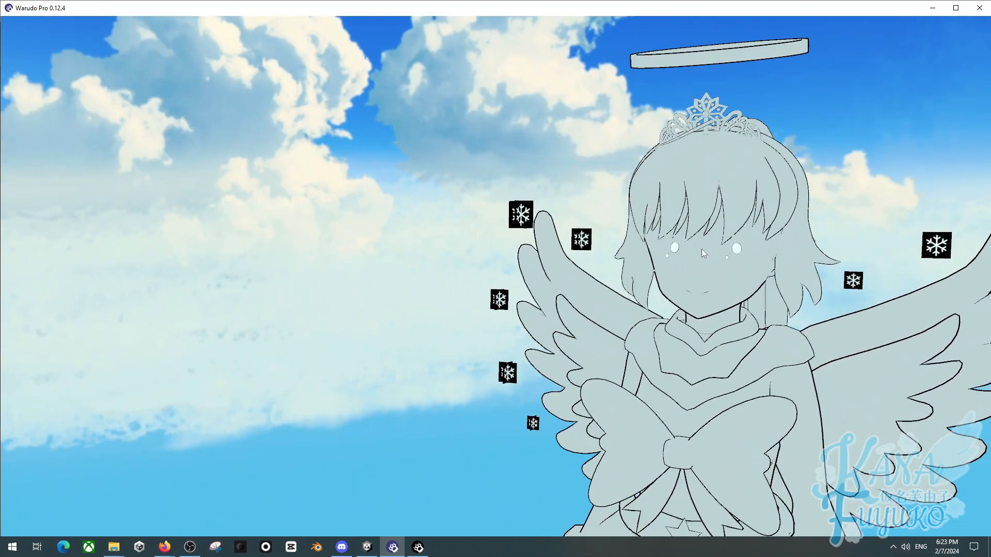
{"action": "scroll", "coordinate": [630, 282], "scroll_direction": "up", "scroll_amount": 5}
{"action": "scroll", "coordinate": [630, 283], "scroll_direction": "down", "scroll_amount": 5}
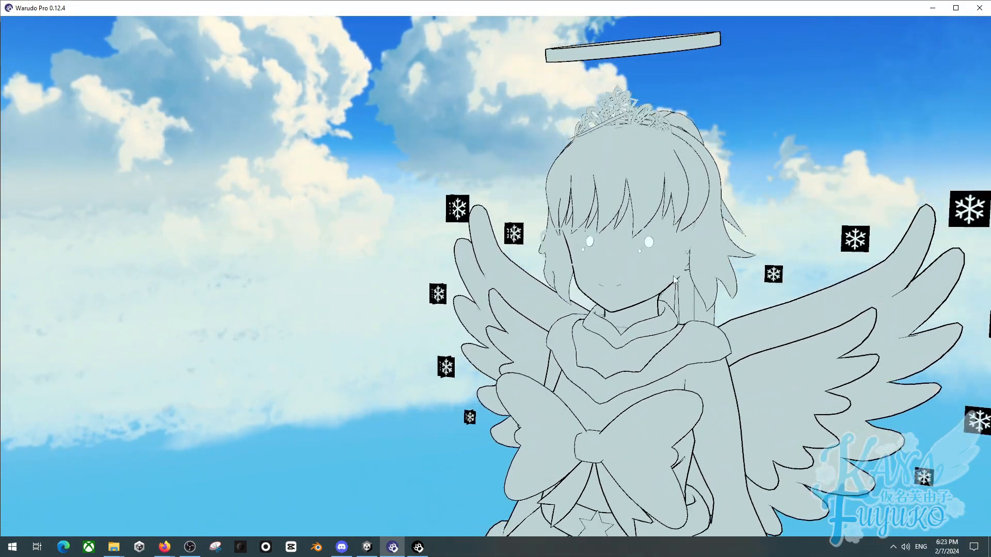
- Calibrate iFacialMocap from the character's Motion Capture settings
{"action": "left_click", "coordinate": [418, 548]}
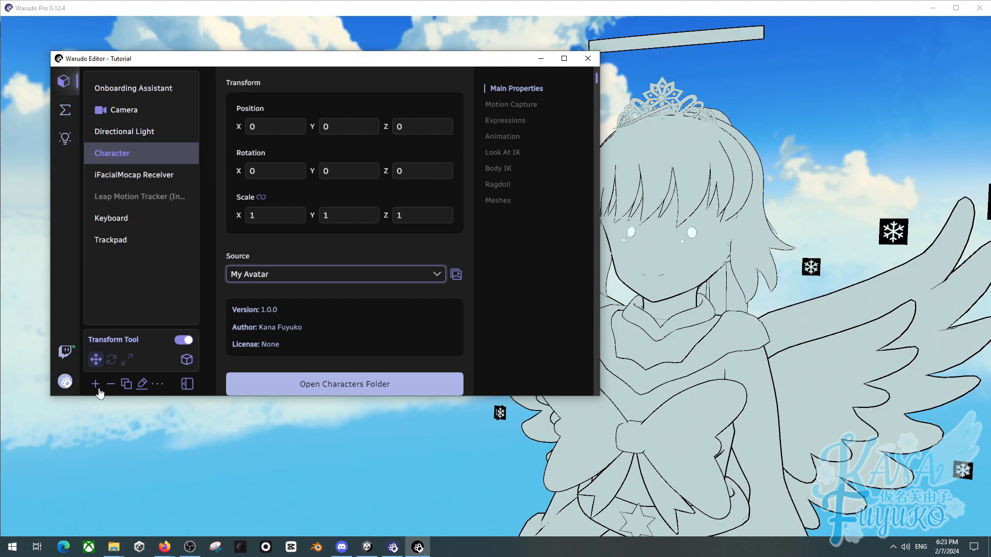
{"action": "scroll", "coordinate": [472, 124], "scroll_direction": "down", "scroll_amount": 3}
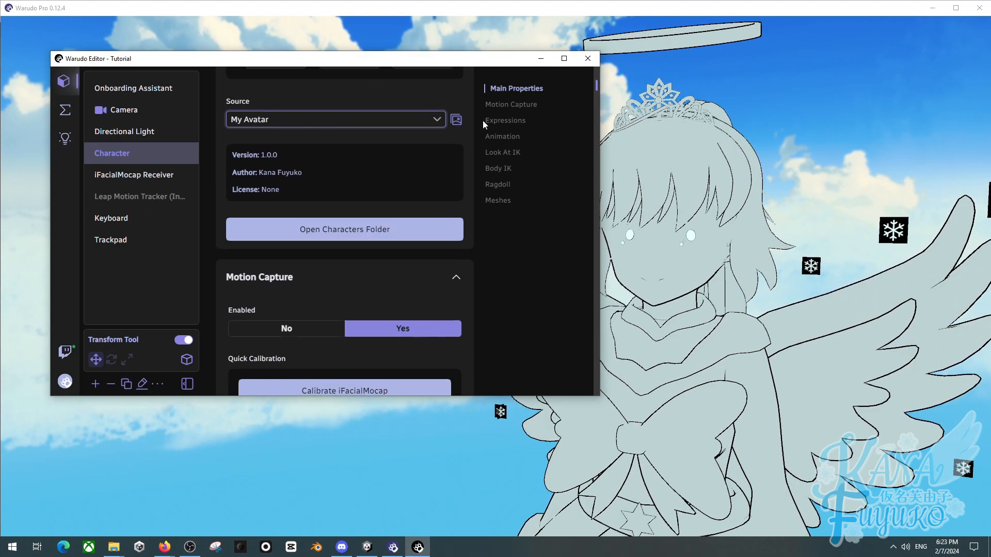
{"action": "left_click", "coordinate": [511, 105]}
{"action": "left_click", "coordinate": [369, 206]}
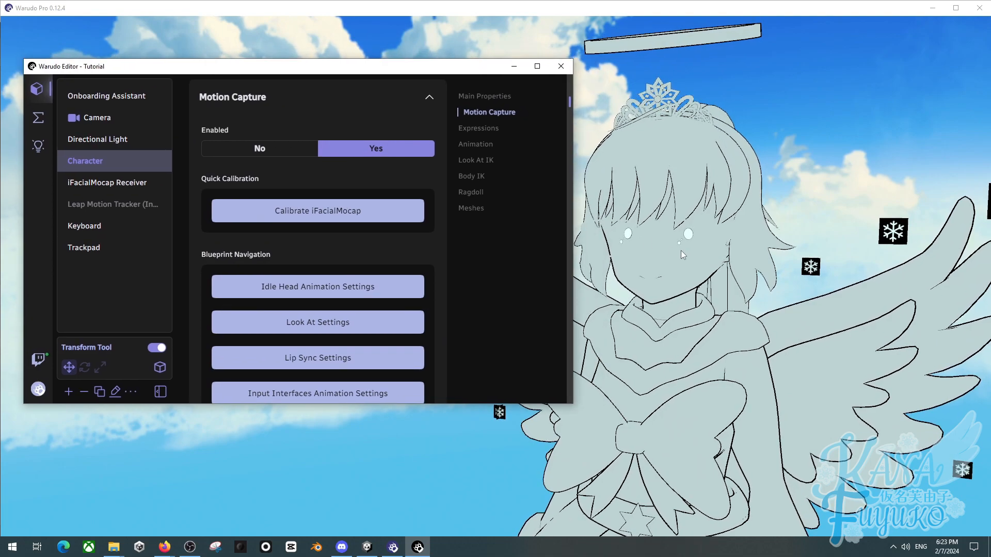
{"action": "left_click", "coordinate": [679, 250]}
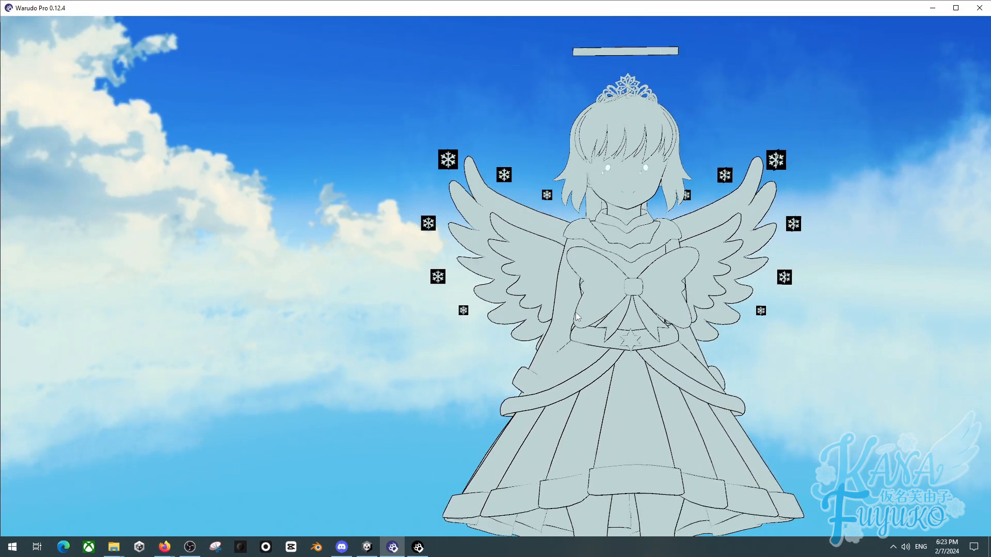
{"action": "middle_click_drag", "start_coordinate": [581, 315], "coordinate": [540, 315]}
{"action": "right_click_drag", "start_coordinate": [541, 315], "coordinate": [528, 321]}
{"action": "scroll", "coordinate": [496, 237], "scroll_direction": "down", "scroll_amount": 2}
{"action": "middle_click_drag", "start_coordinate": [495, 237], "coordinate": [594, 248]}
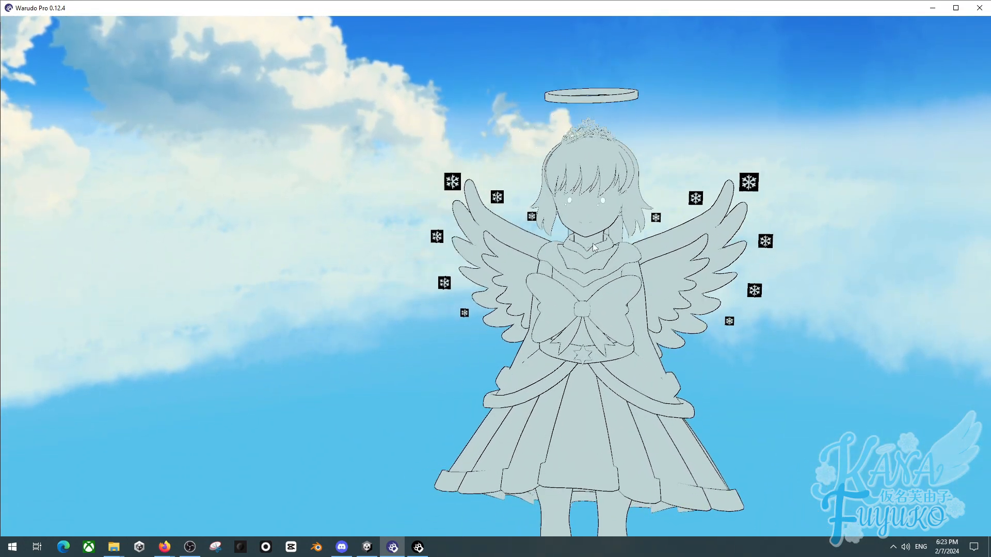
- In Unity, delete the Character object and duplicate the Kana Fuyuko (VRM) object in the scene hierarchy
{"action": "left_click", "coordinate": [366, 547]}
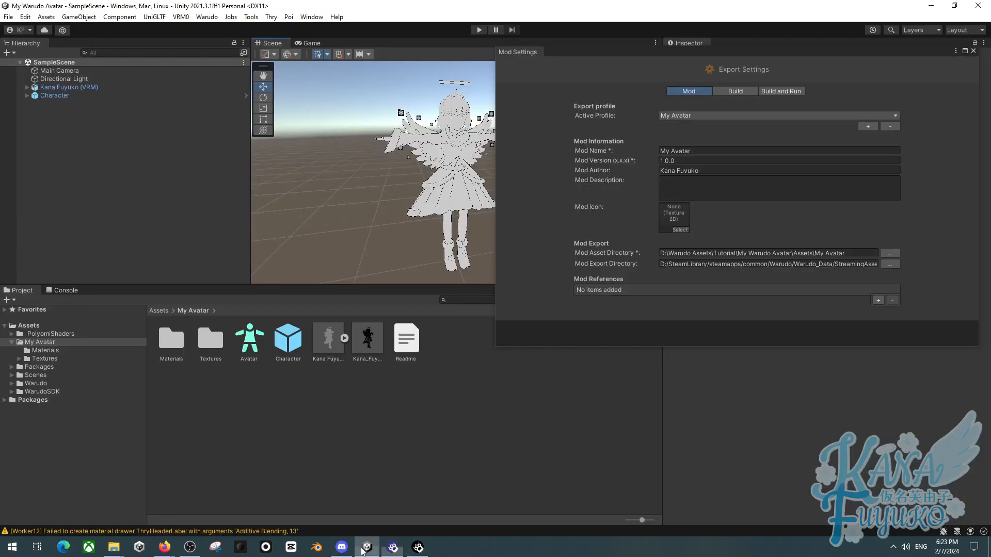
{"action": "left_click", "coordinate": [76, 88]}
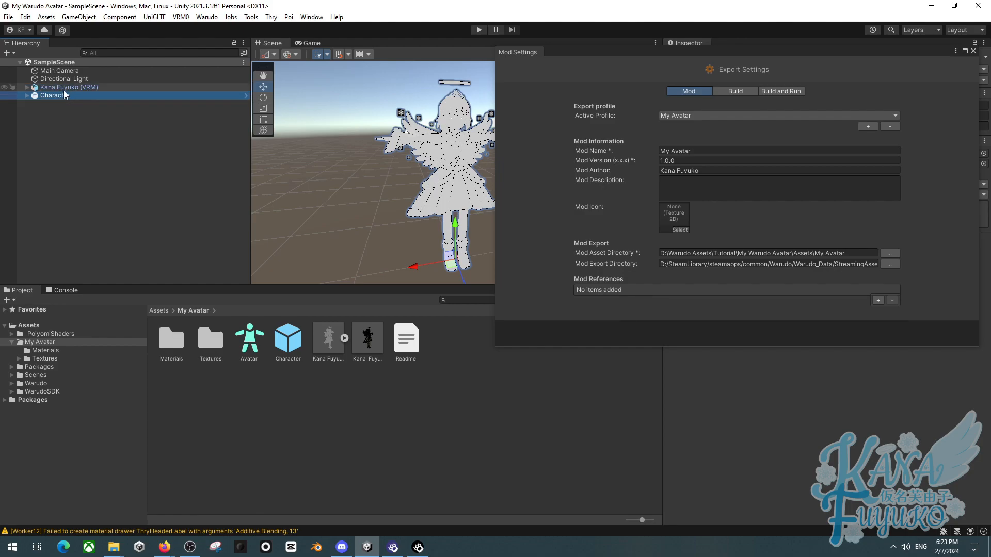
{"action": "left_click", "coordinate": [57, 96]}
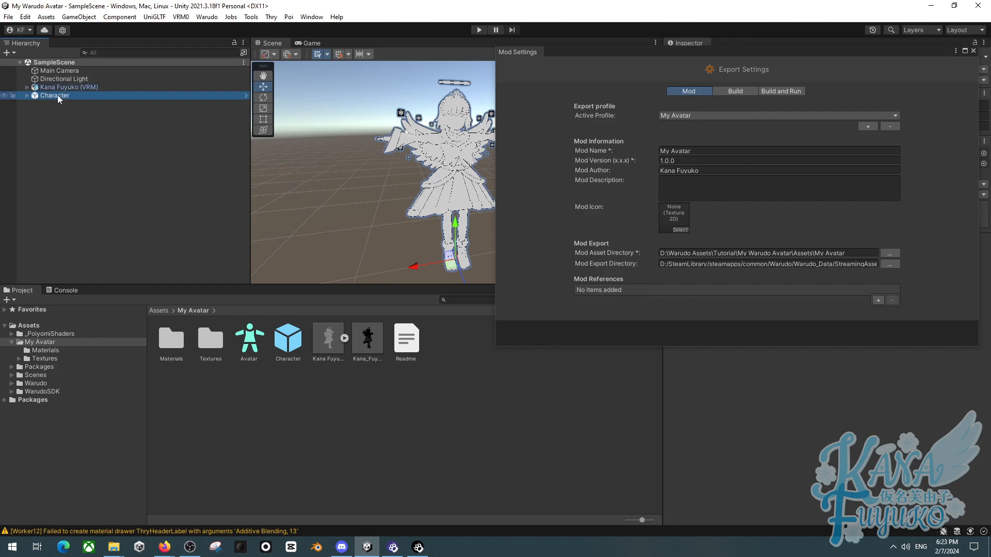
{"action": "key", "text": "Delete"}
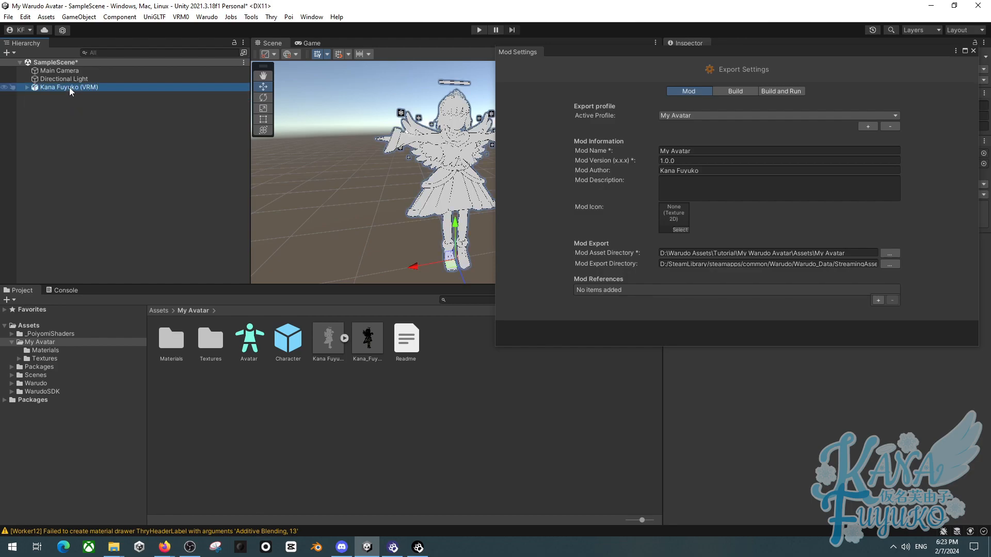
{"action": "key", "text": "ctrl+d"}
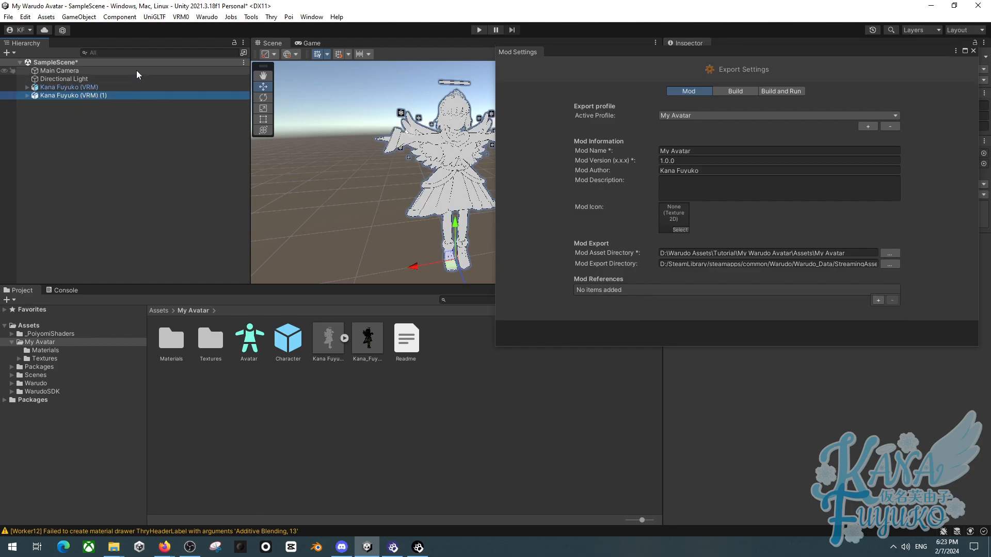
{"action": "left_click", "coordinate": [209, 17]}
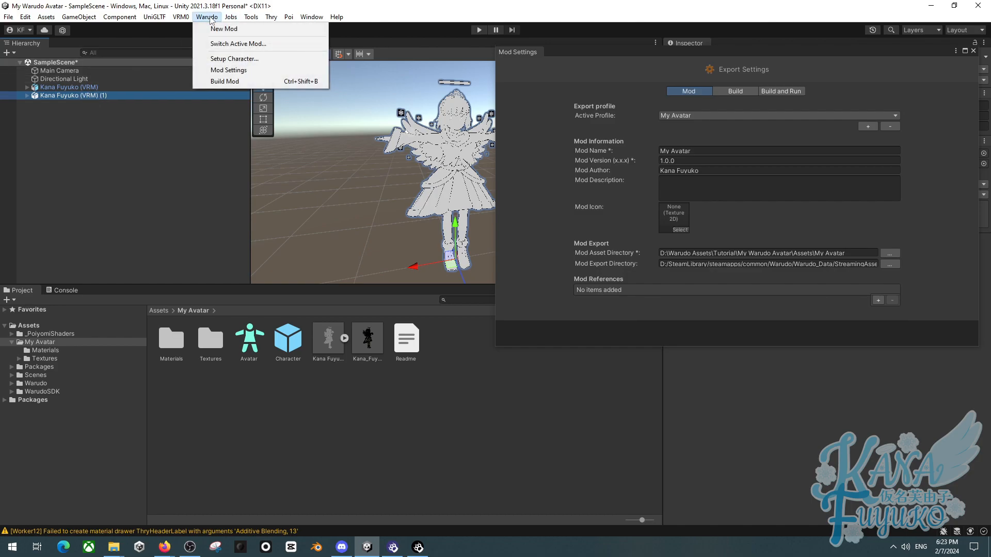
{"action": "left_click", "coordinate": [215, 59]}
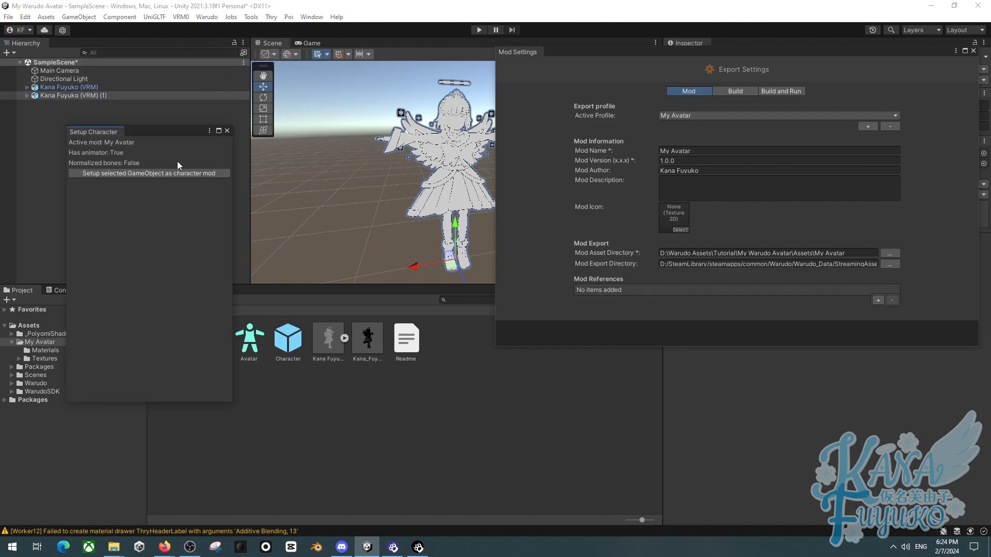
{"action": "left_click", "coordinate": [227, 130]}
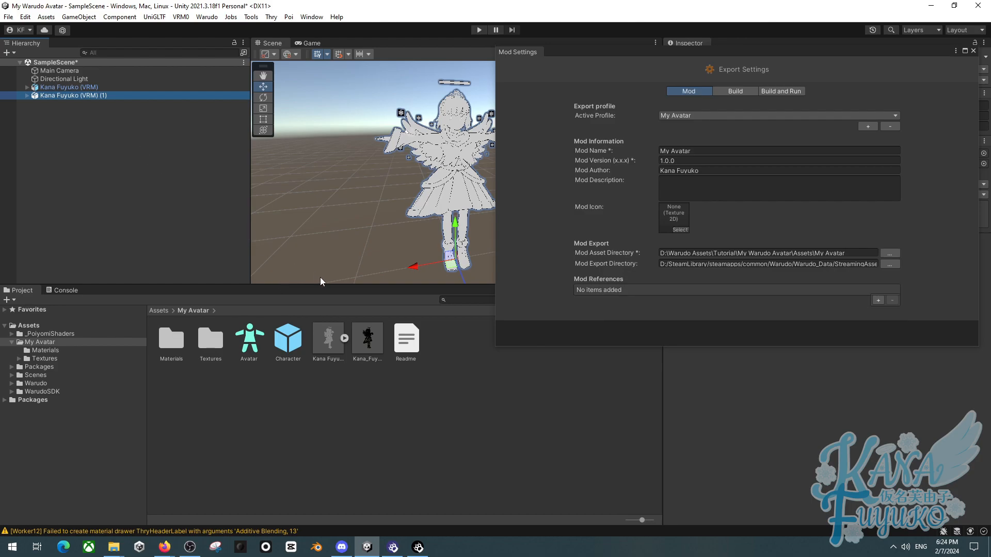
- Switch the Warudo character's source back to Kana Fuyuko.vrm
{"action": "left_click", "coordinate": [392, 547]}
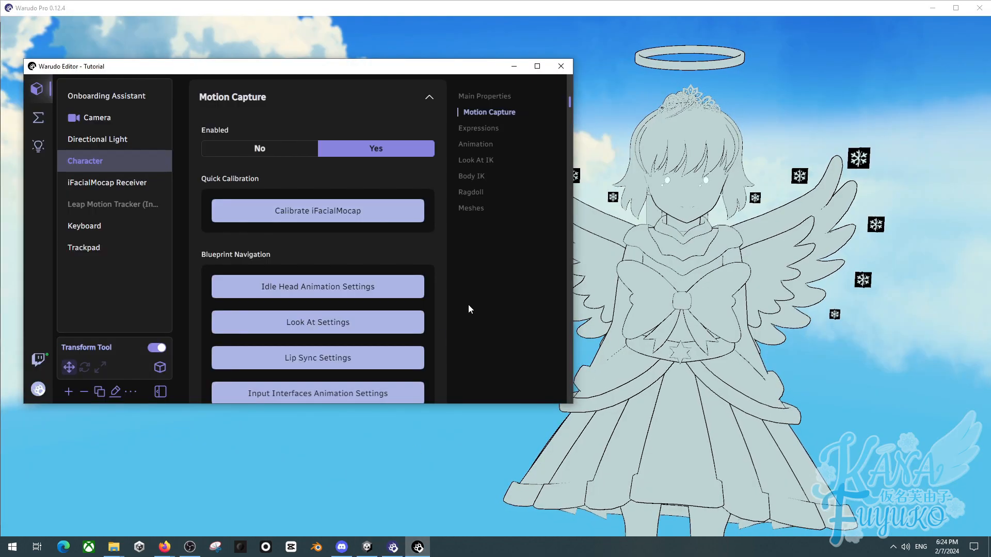
{"action": "left_click", "coordinate": [664, 220]}
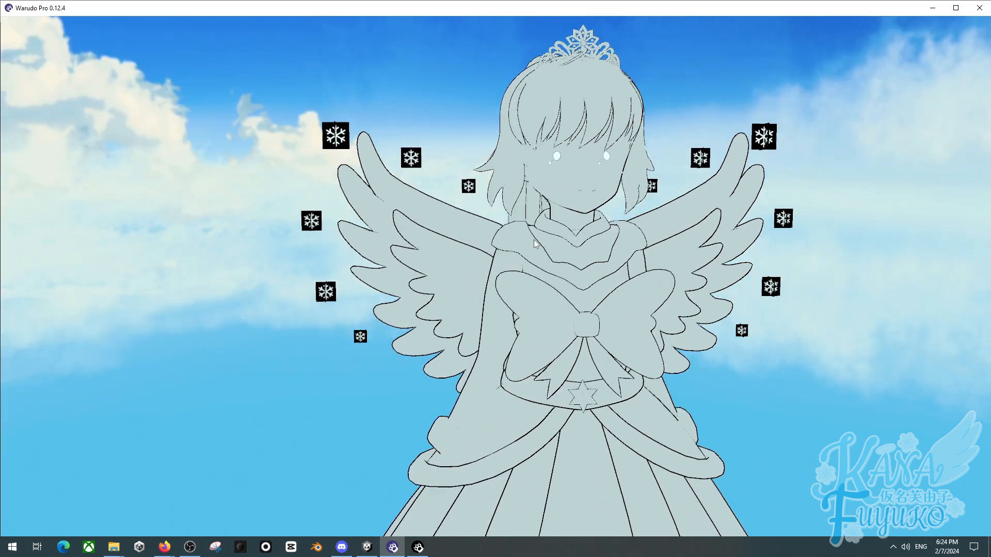
{"action": "left_click_drag", "start_coordinate": [535, 244], "coordinate": [665, 262]}
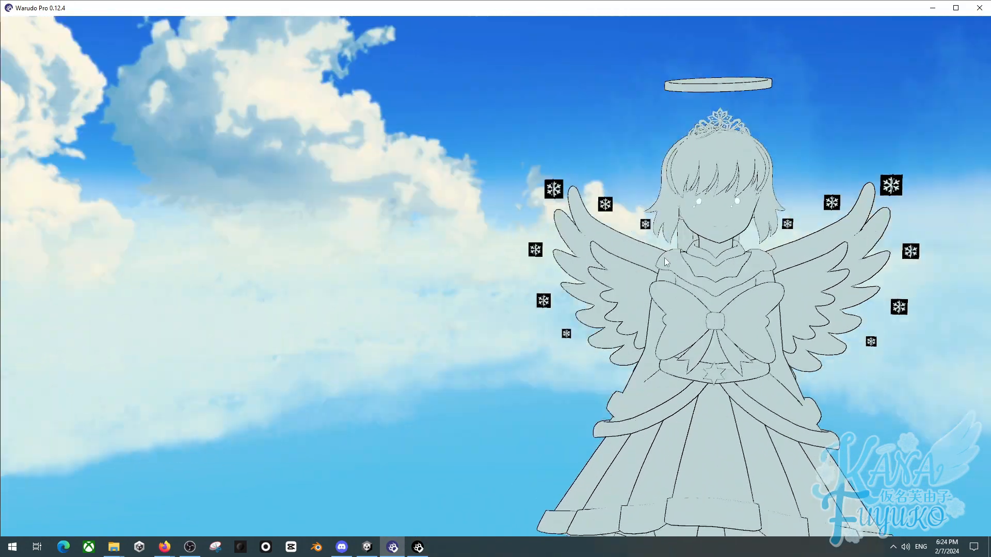
{"action": "scroll", "coordinate": [649, 276], "scroll_direction": "down", "scroll_amount": 3}
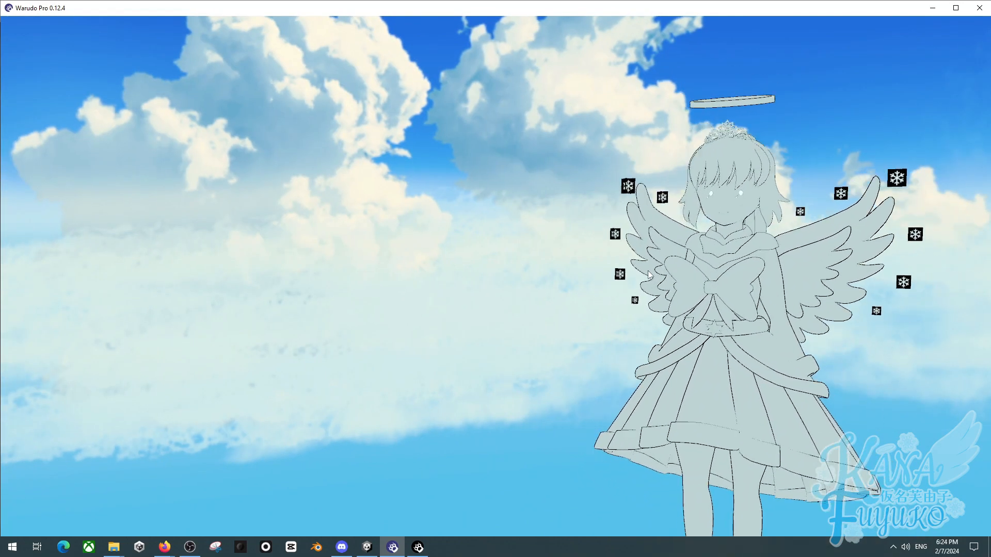
{"action": "left_click", "coordinate": [418, 548]}
{"action": "scroll", "coordinate": [478, 154], "scroll_direction": "up", "scroll_amount": 5}
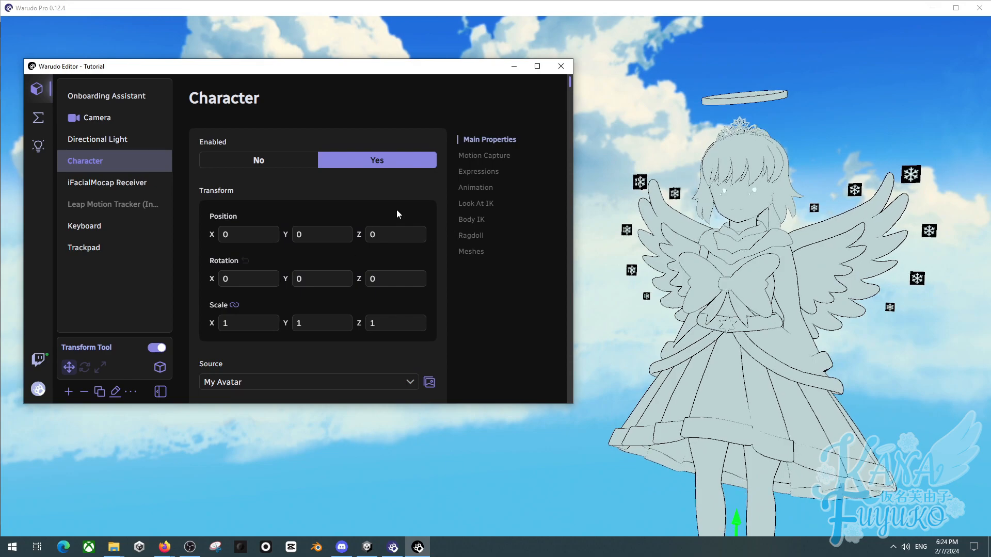
{"action": "scroll", "coordinate": [336, 330], "scroll_direction": "down", "scroll_amount": 1}
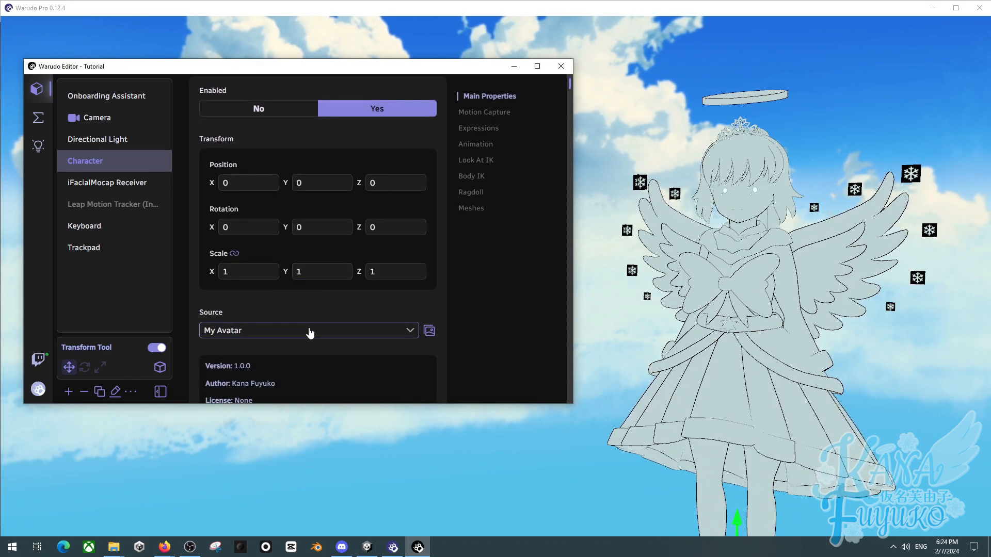
{"action": "left_click", "coordinate": [310, 331]}
{"action": "left_click", "coordinate": [254, 214]}
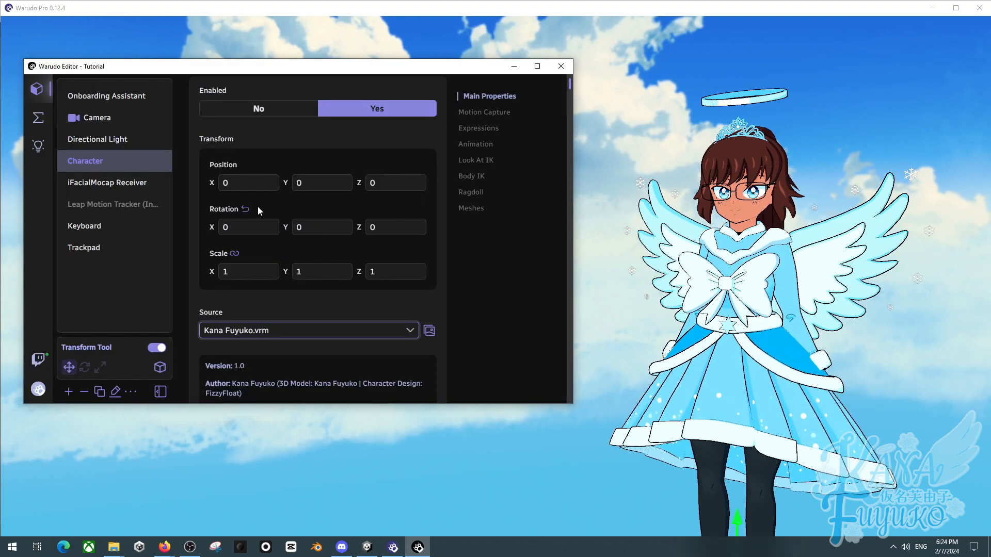
- Orbit and zoom in on the original VRM avatar's face to compare its appearance
{"action": "left_click_drag", "start_coordinate": [626, 186], "coordinate": [645, 177]}
{"action": "scroll", "coordinate": [619, 185], "scroll_direction": "up", "scroll_amount": 2}
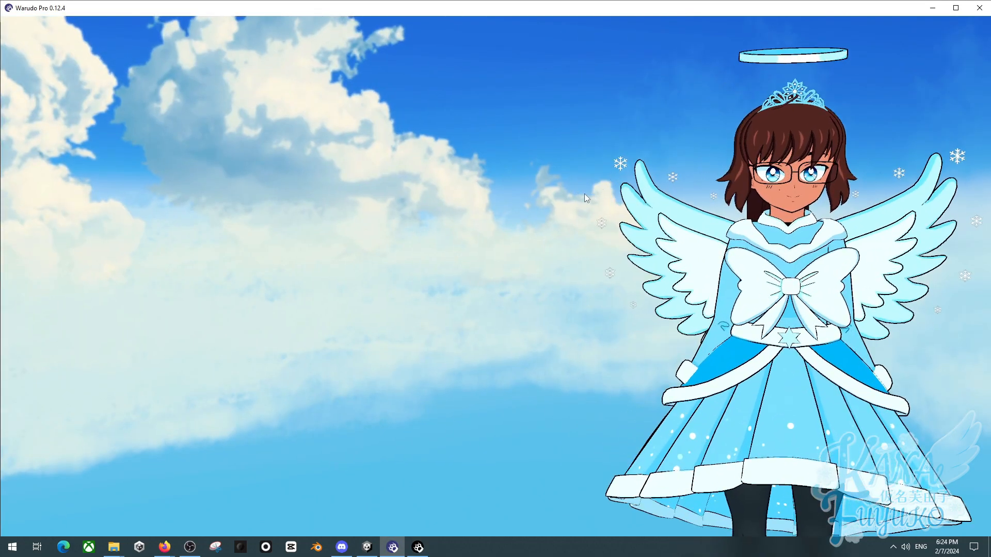
{"action": "scroll", "coordinate": [587, 192], "scroll_direction": "up", "scroll_amount": 1}
{"action": "middle_click_drag", "start_coordinate": [587, 192], "coordinate": [533, 206]}
{"action": "left_click_drag", "start_coordinate": [532, 207], "coordinate": [524, 206]}
{"action": "scroll", "coordinate": [577, 196], "scroll_direction": "up", "scroll_amount": 1}
{"action": "middle_click_drag", "start_coordinate": [578, 196], "coordinate": [483, 199]}
{"action": "scroll", "coordinate": [575, 197], "scroll_direction": "down", "scroll_amount": 3}
{"action": "scroll", "coordinate": [620, 184], "scroll_direction": "up", "scroll_amount": 2}
{"action": "scroll", "coordinate": [591, 201], "scroll_direction": "up", "scroll_amount": 1}
{"action": "scroll", "coordinate": [591, 200], "scroll_direction": "down", "scroll_amount": 1}
{"action": "scroll", "coordinate": [483, 200], "scroll_direction": "up", "scroll_amount": 1}
{"action": "left_click_drag", "start_coordinate": [483, 199], "coordinate": [535, 192]}
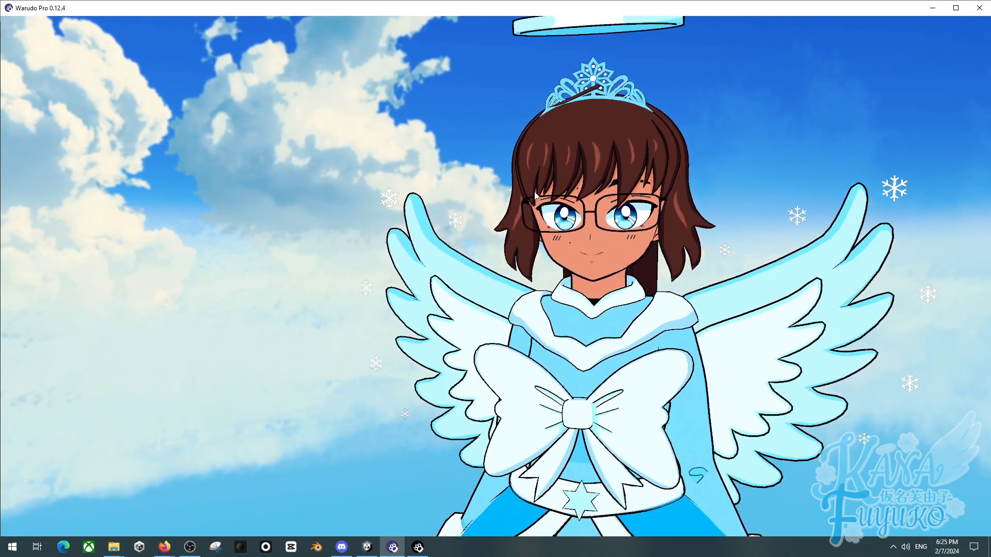